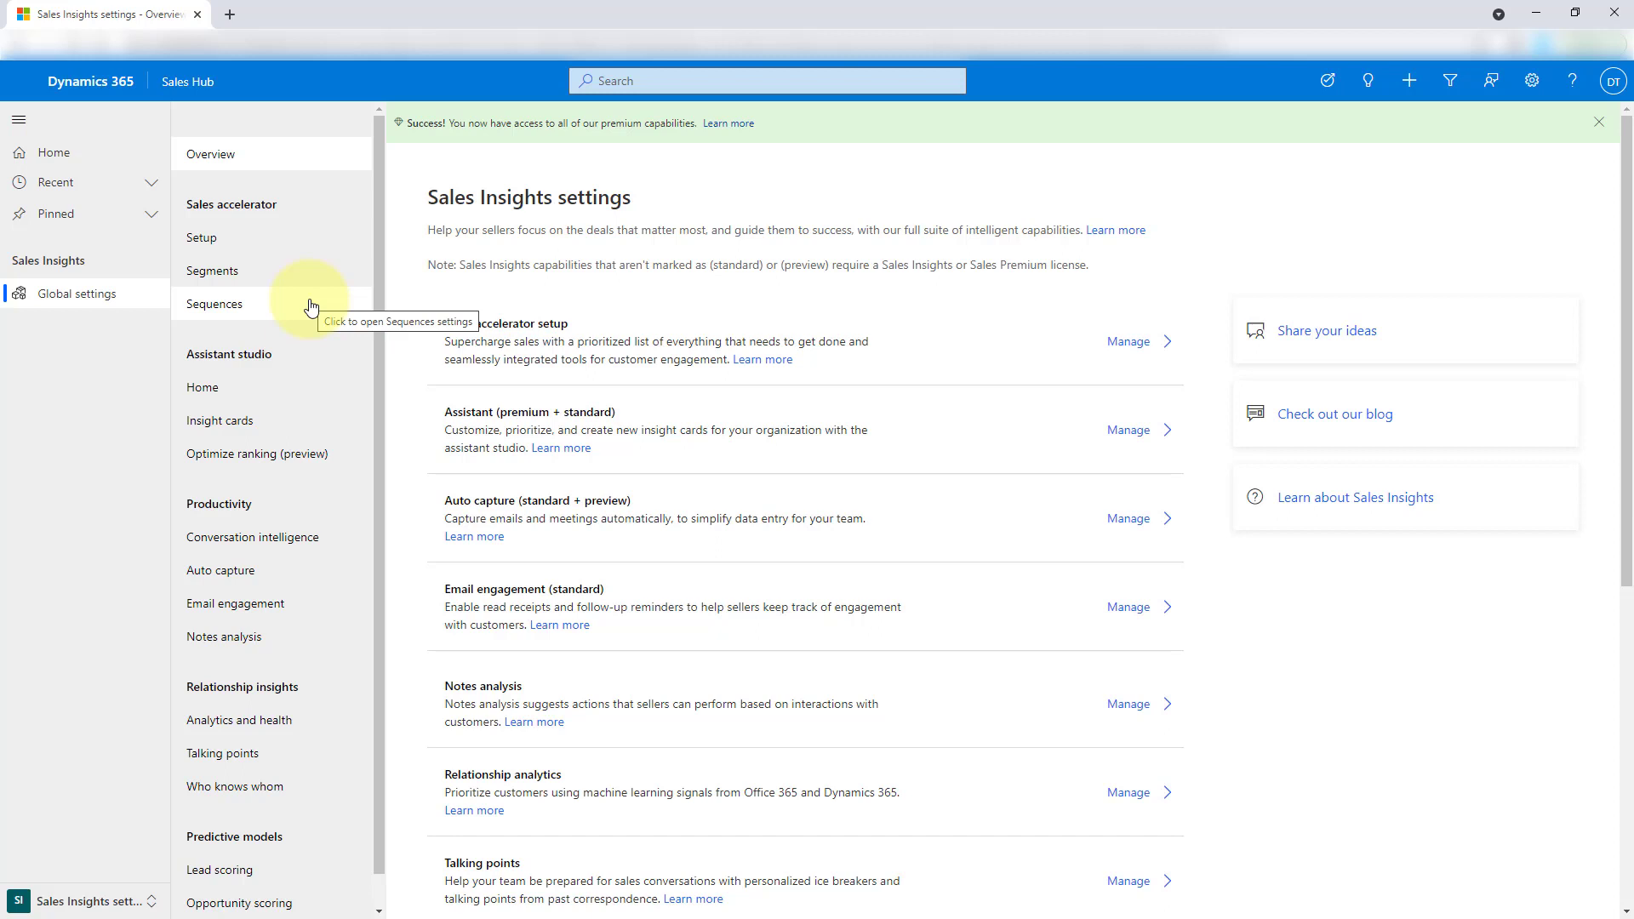
Step: Go to the Sales accelerator Setup page in Sales Insights settings
{"action": "left_click", "coordinate": [230, 242]}
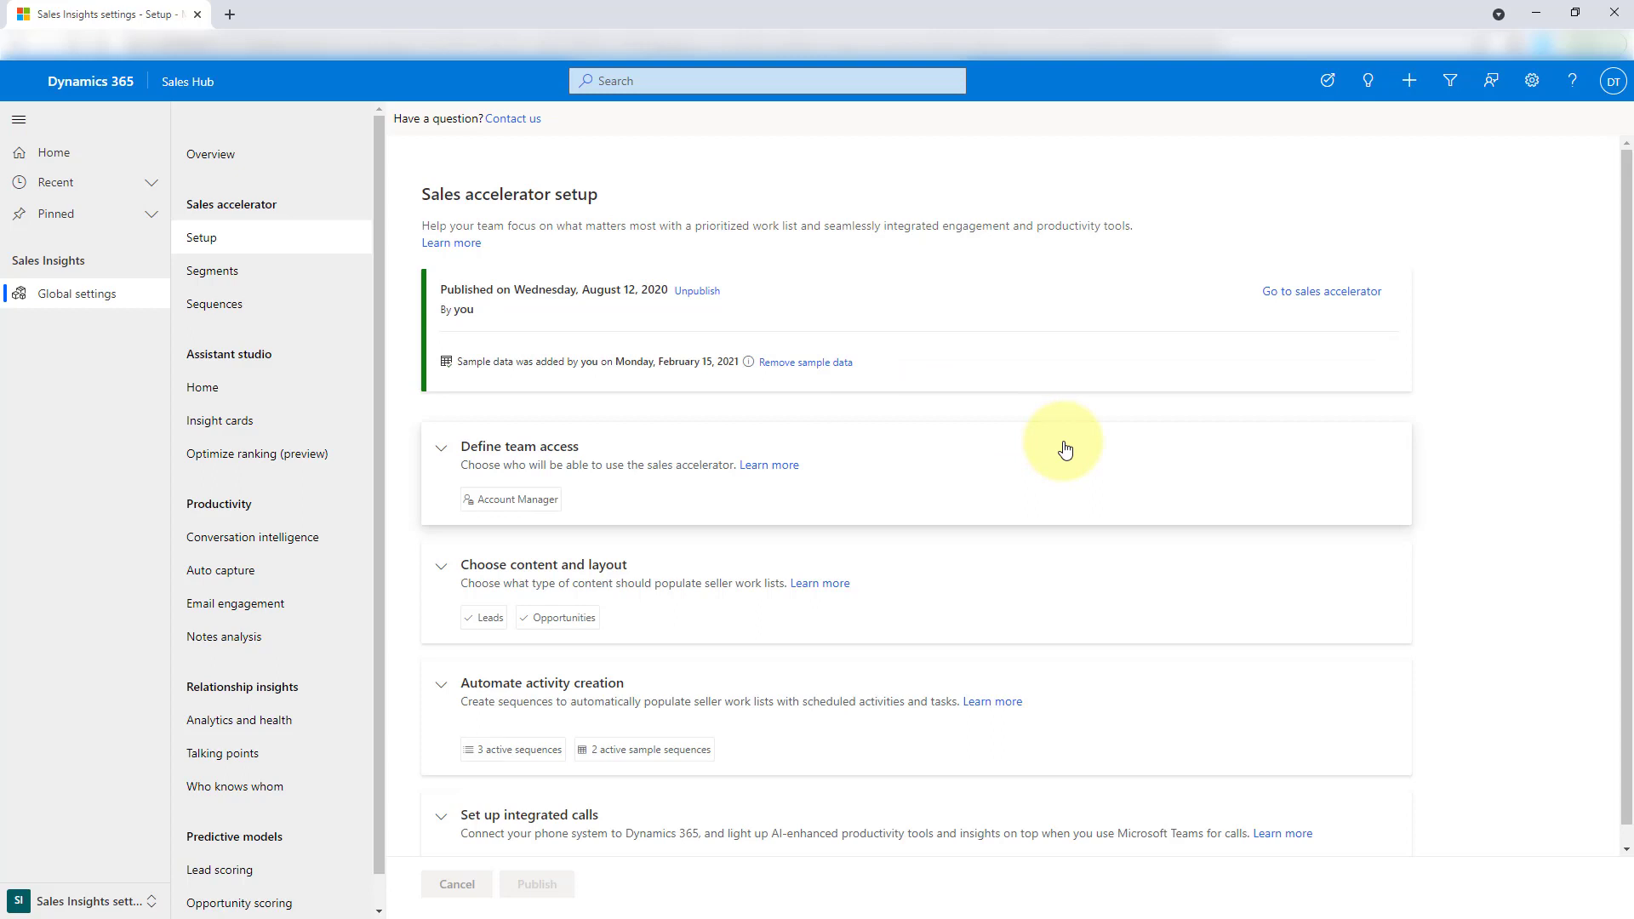
Step: Expand Define team access to show access enabled for the Account Manager security role
{"action": "scroll", "coordinate": [1065, 449], "scroll_direction": "down", "scroll_amount": 1}
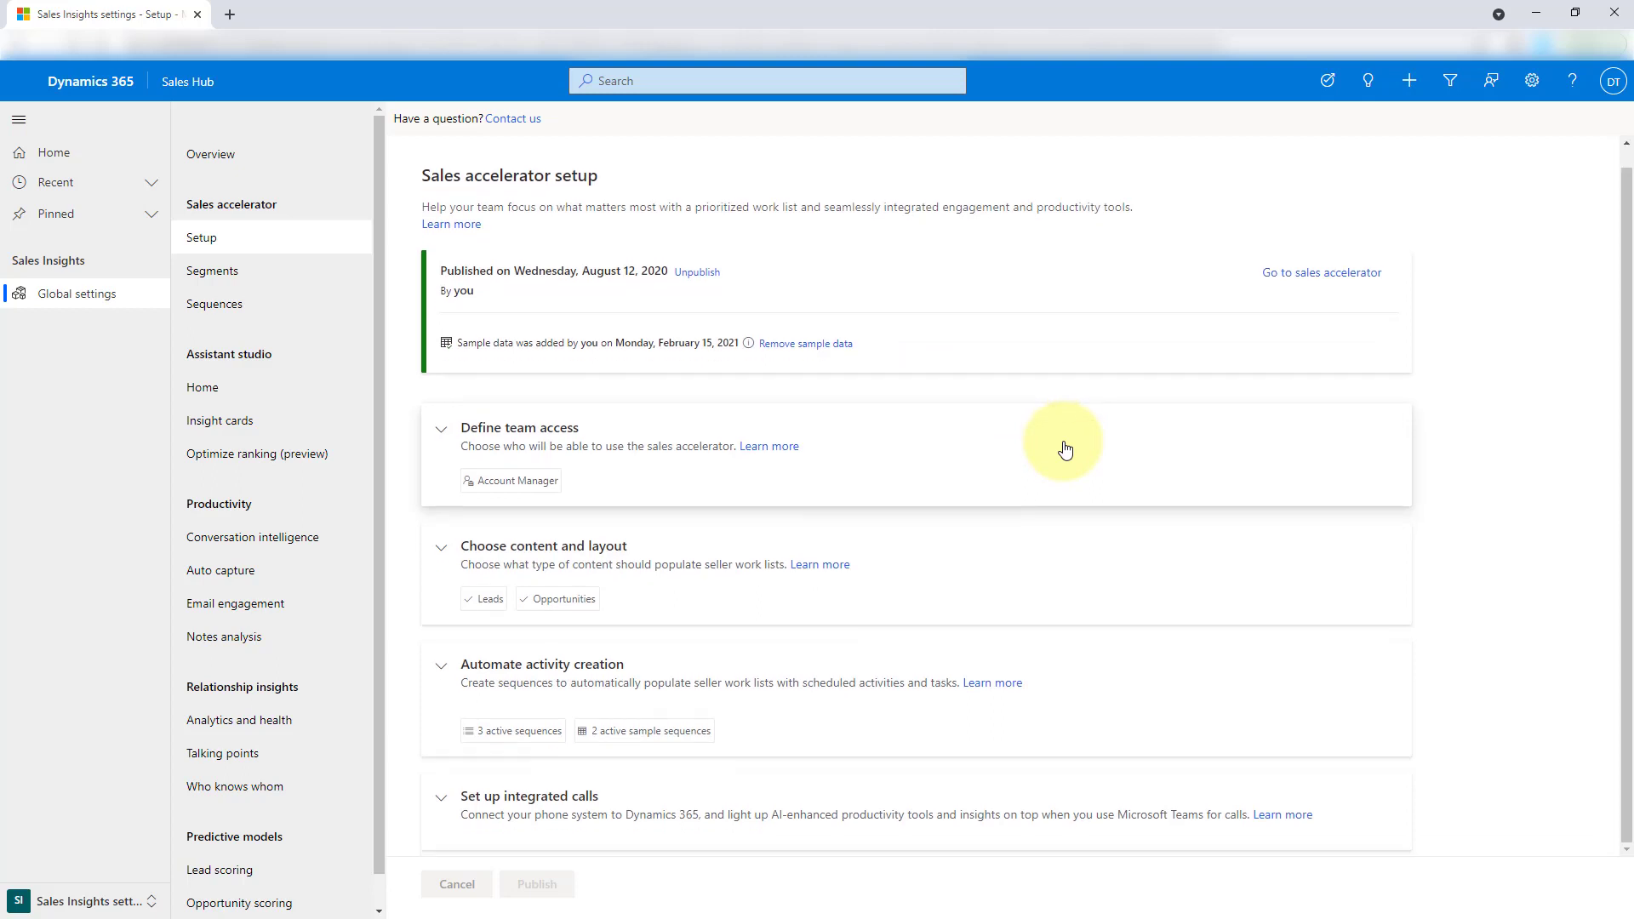
{"action": "left_click", "coordinate": [443, 435]}
Step: Expand Choose content and layout: Leads on Sales Insights form, Opportunities on AI for Sales
{"action": "scroll", "coordinate": [1089, 621], "scroll_direction": "down", "scroll_amount": 3}
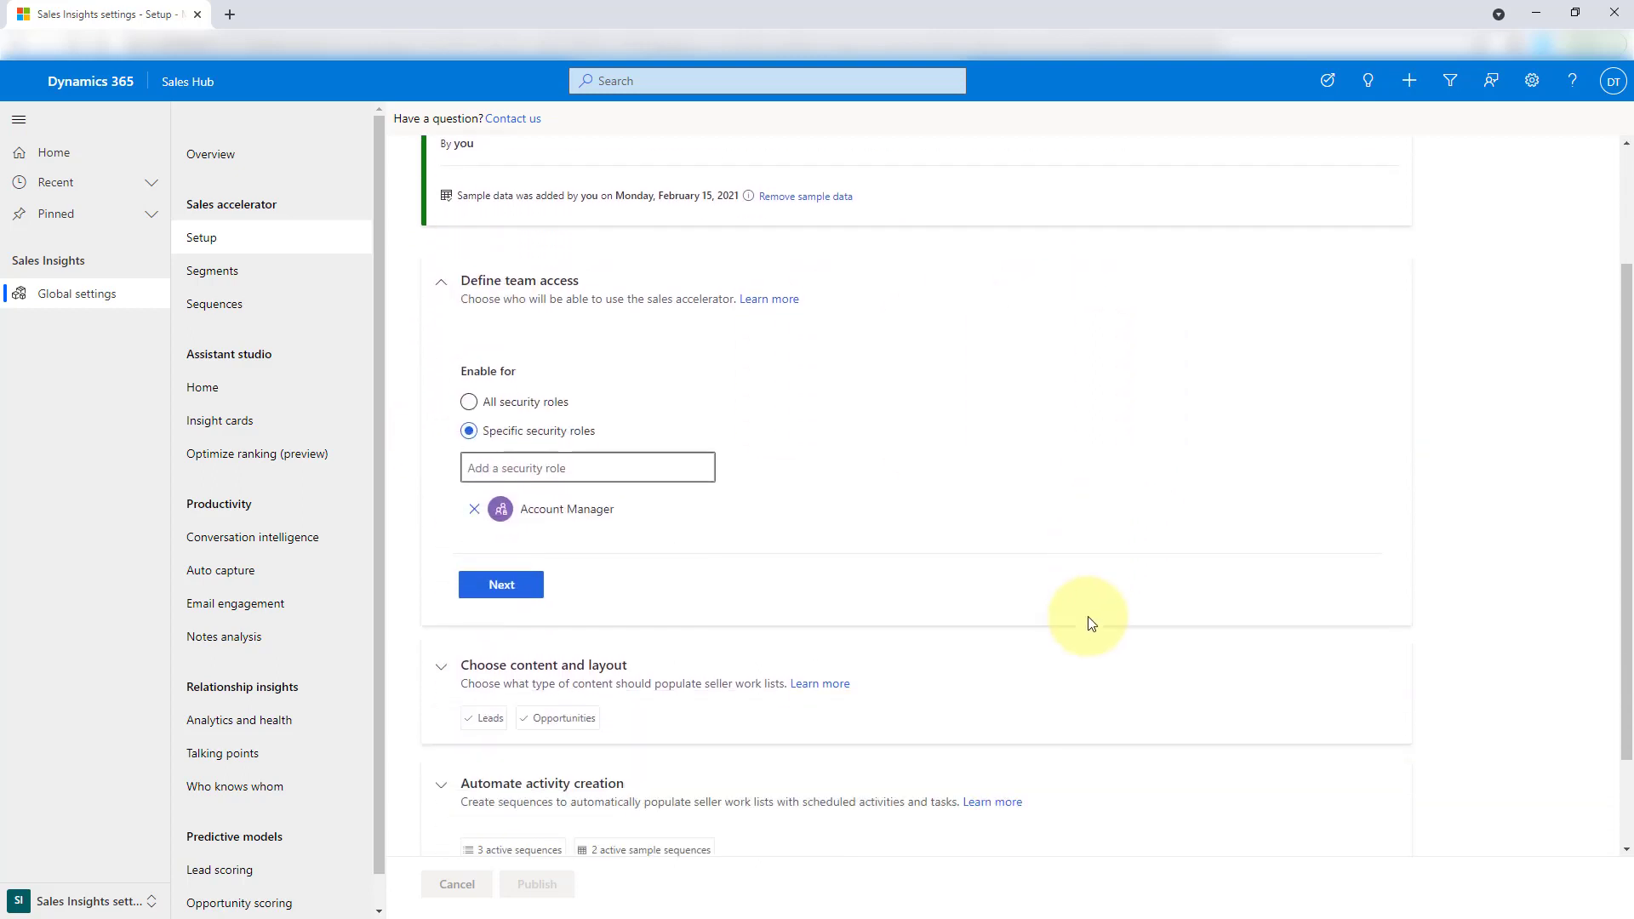
{"action": "scroll", "coordinate": [1091, 623], "scroll_direction": "up", "scroll_amount": 1}
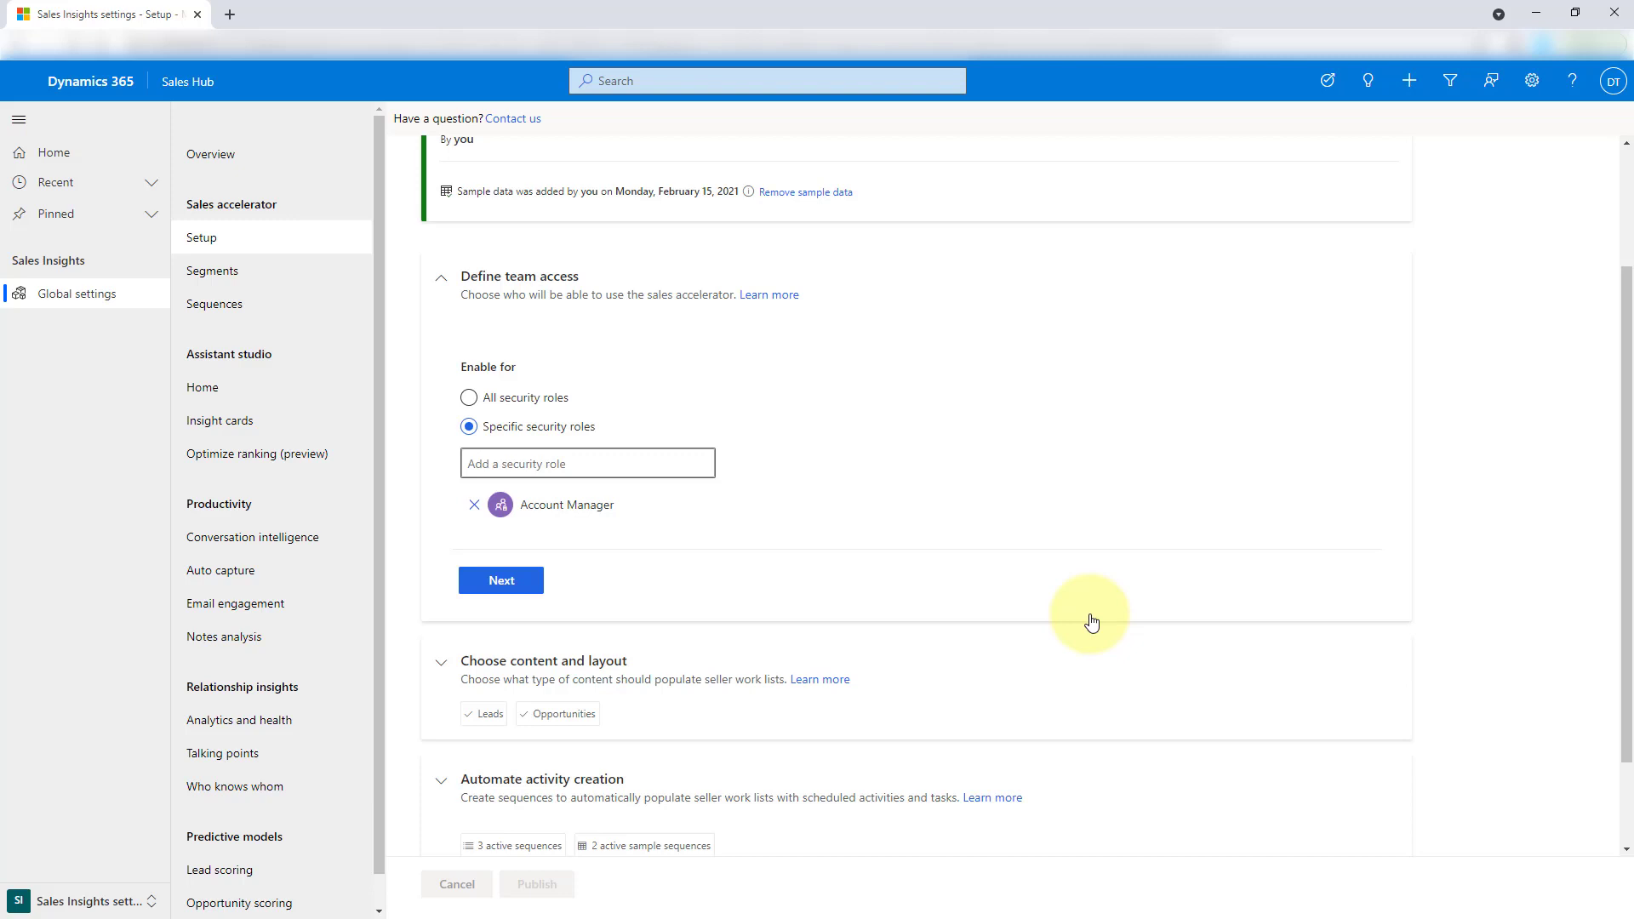
{"action": "scroll", "coordinate": [1089, 616], "scroll_direction": "down", "scroll_amount": 1}
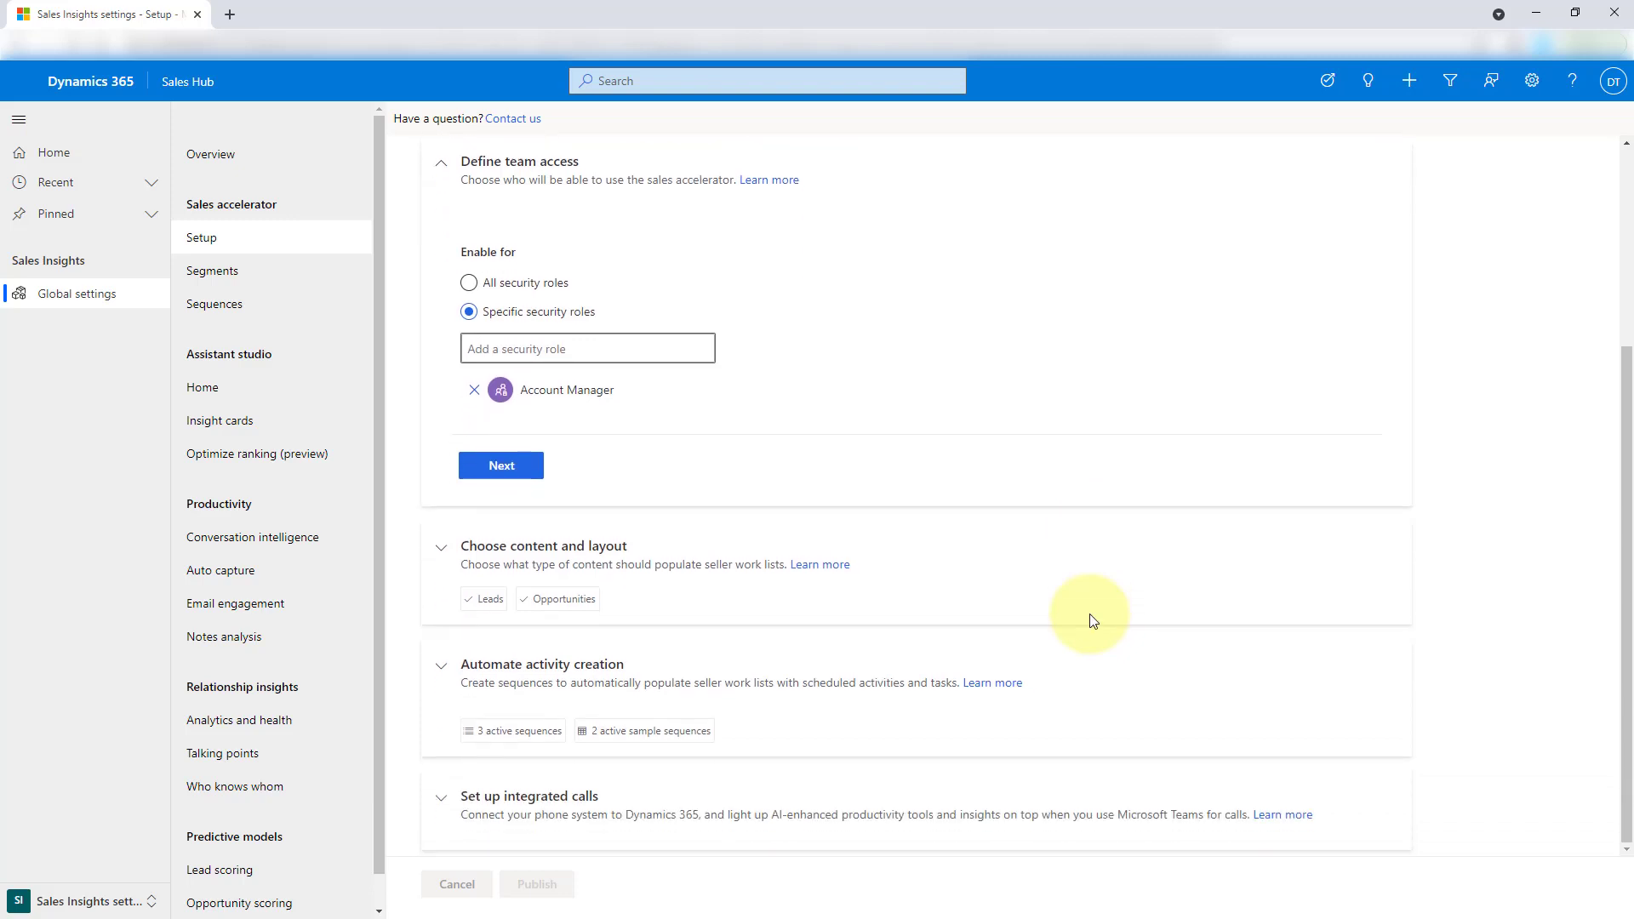
{"action": "left_click", "coordinate": [576, 548]}
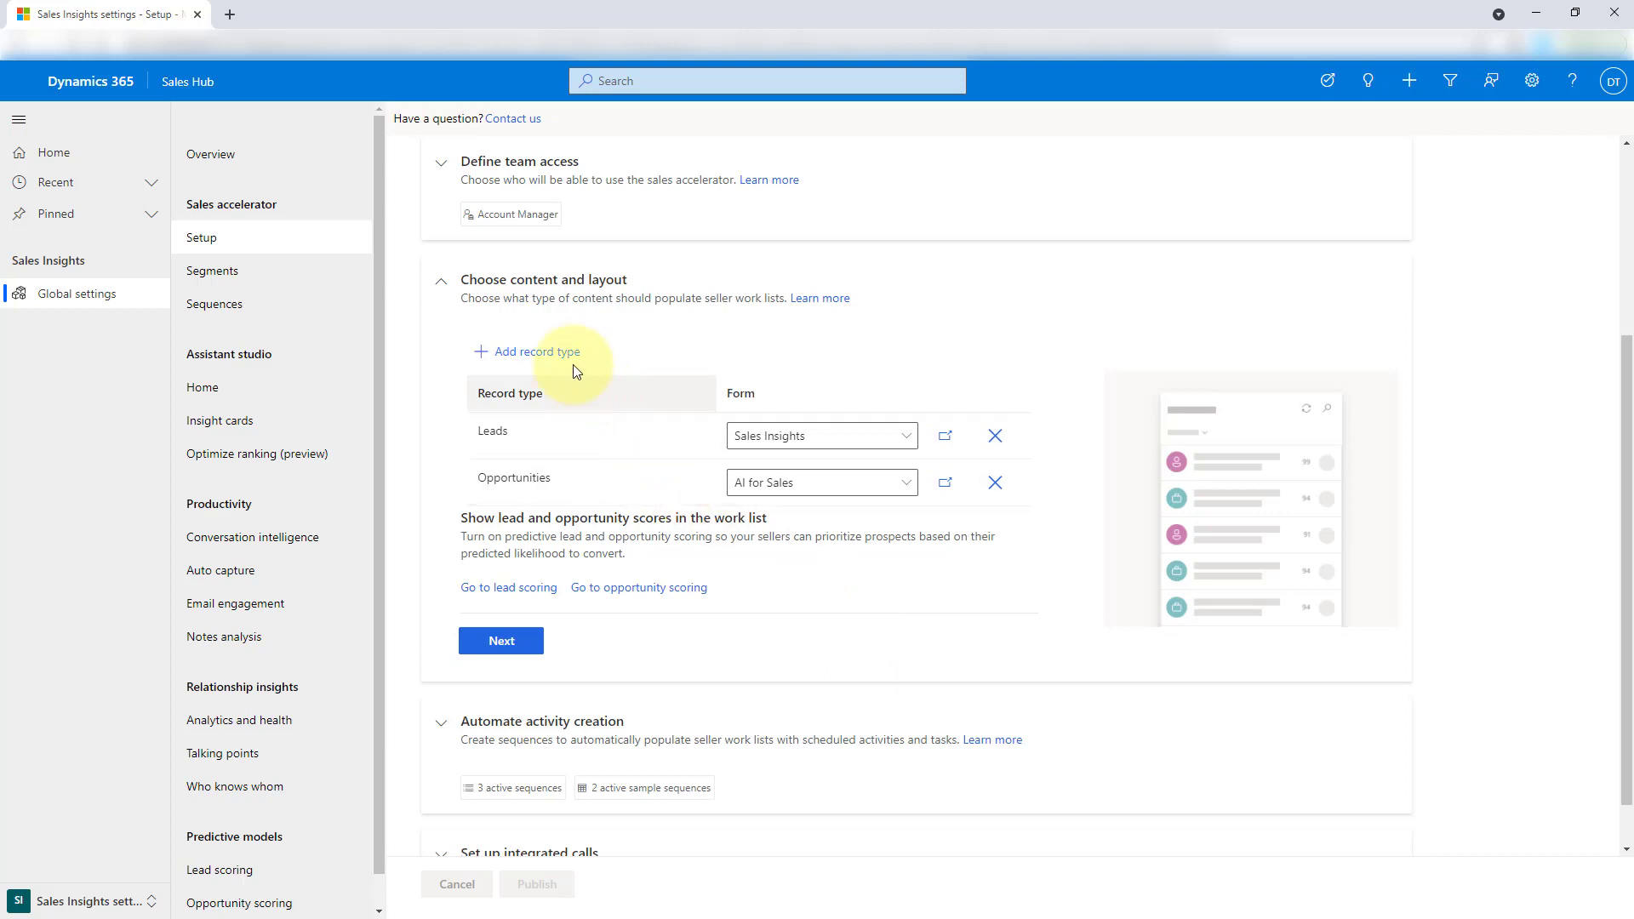
Step: Add a record type row, close its list unchosen, and keep Leads on the Sales Insights form
{"action": "left_click", "coordinate": [532, 351]}
{"action": "left_click", "coordinate": [612, 383]}
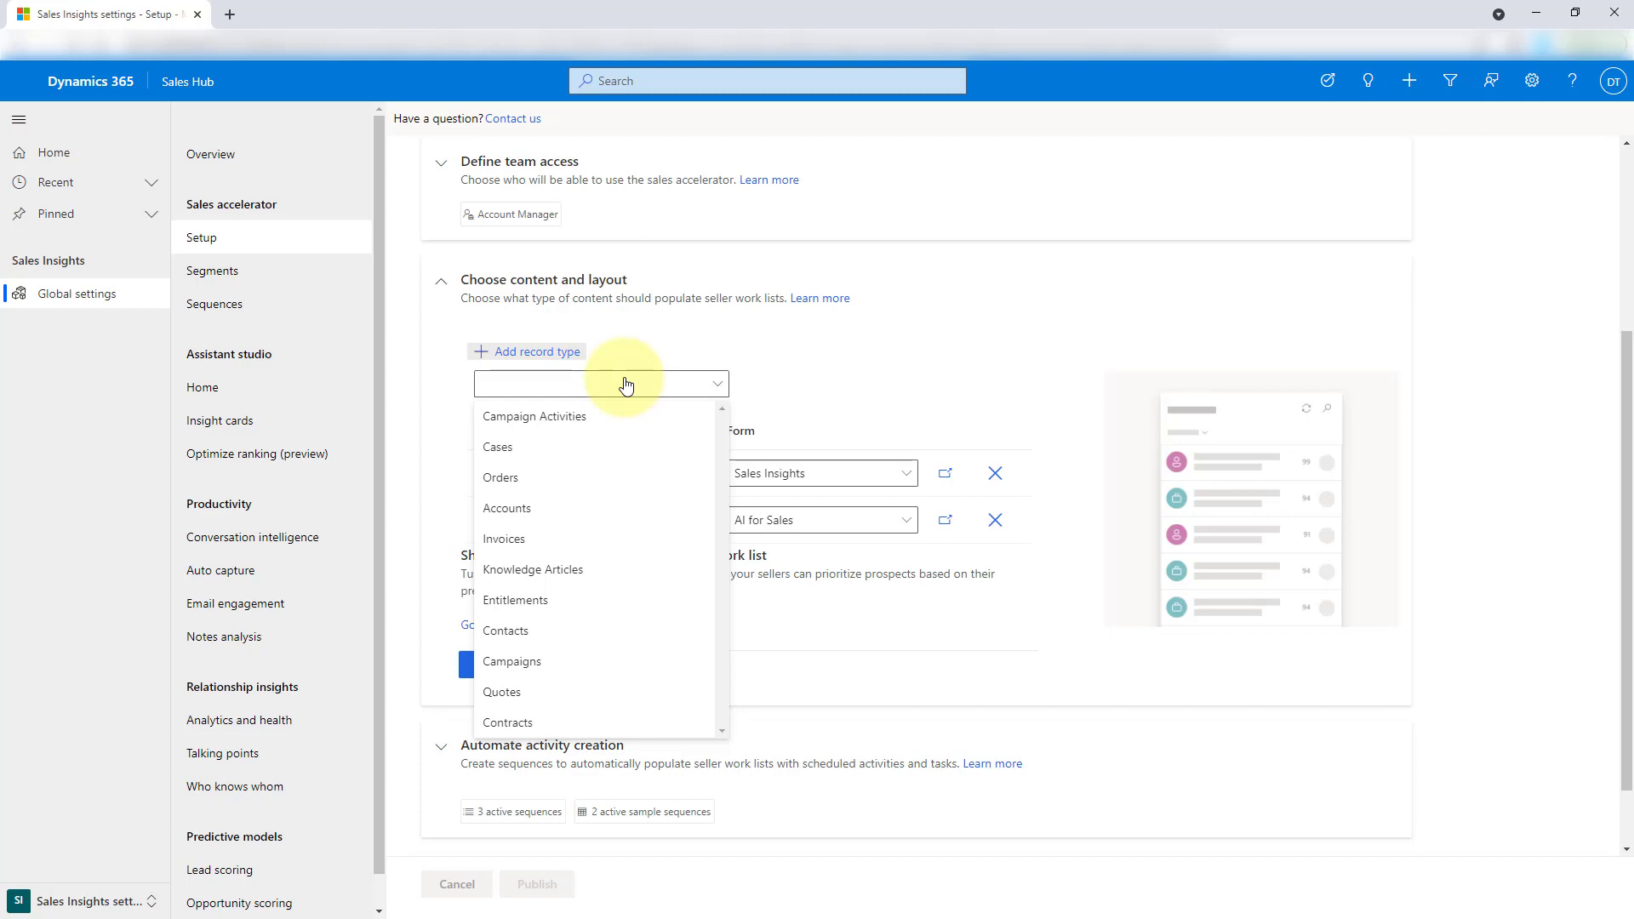
{"action": "left_click", "coordinate": [876, 356]}
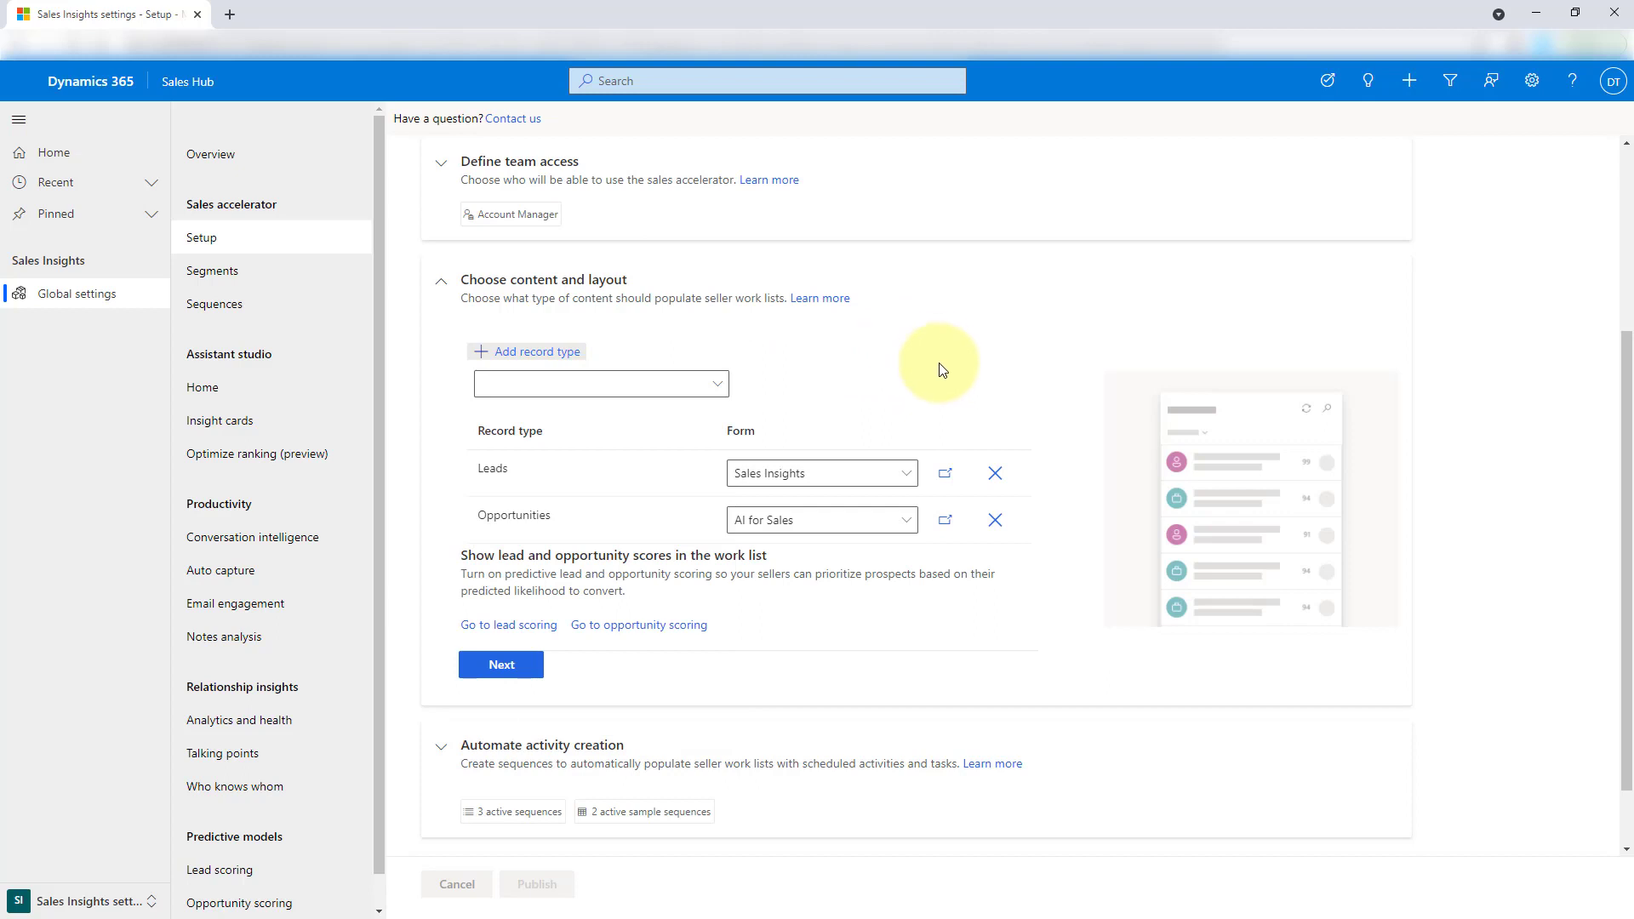
{"action": "left_click", "coordinate": [894, 475]}
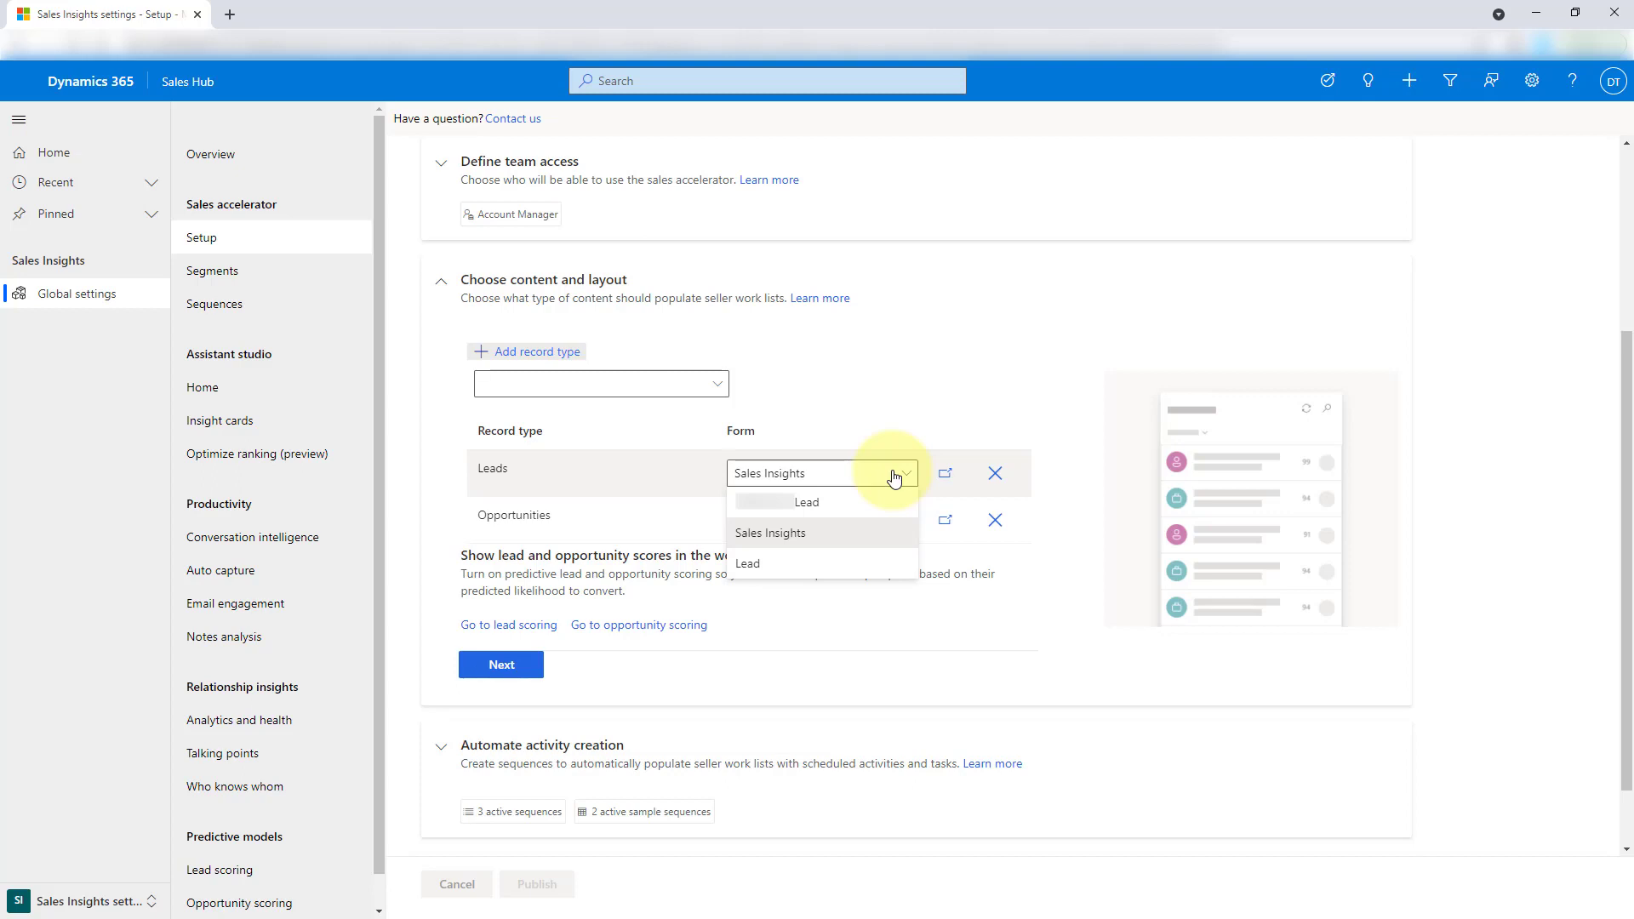
{"action": "left_click", "coordinate": [890, 471]}
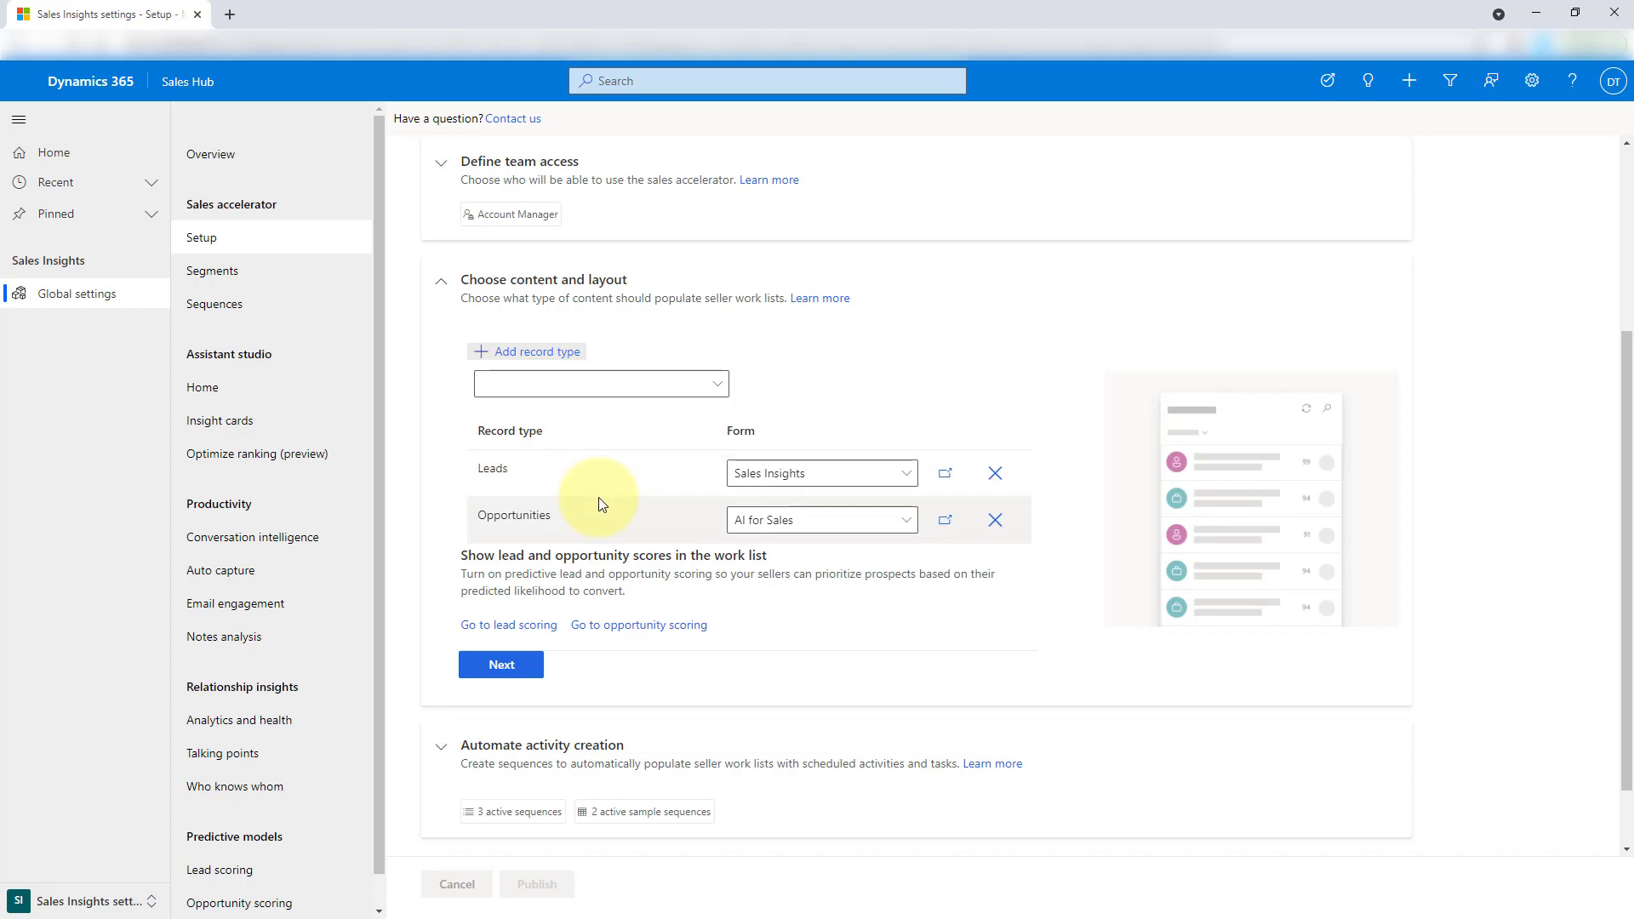
{"action": "scroll", "coordinate": [599, 504], "scroll_direction": "down", "scroll_amount": 1}
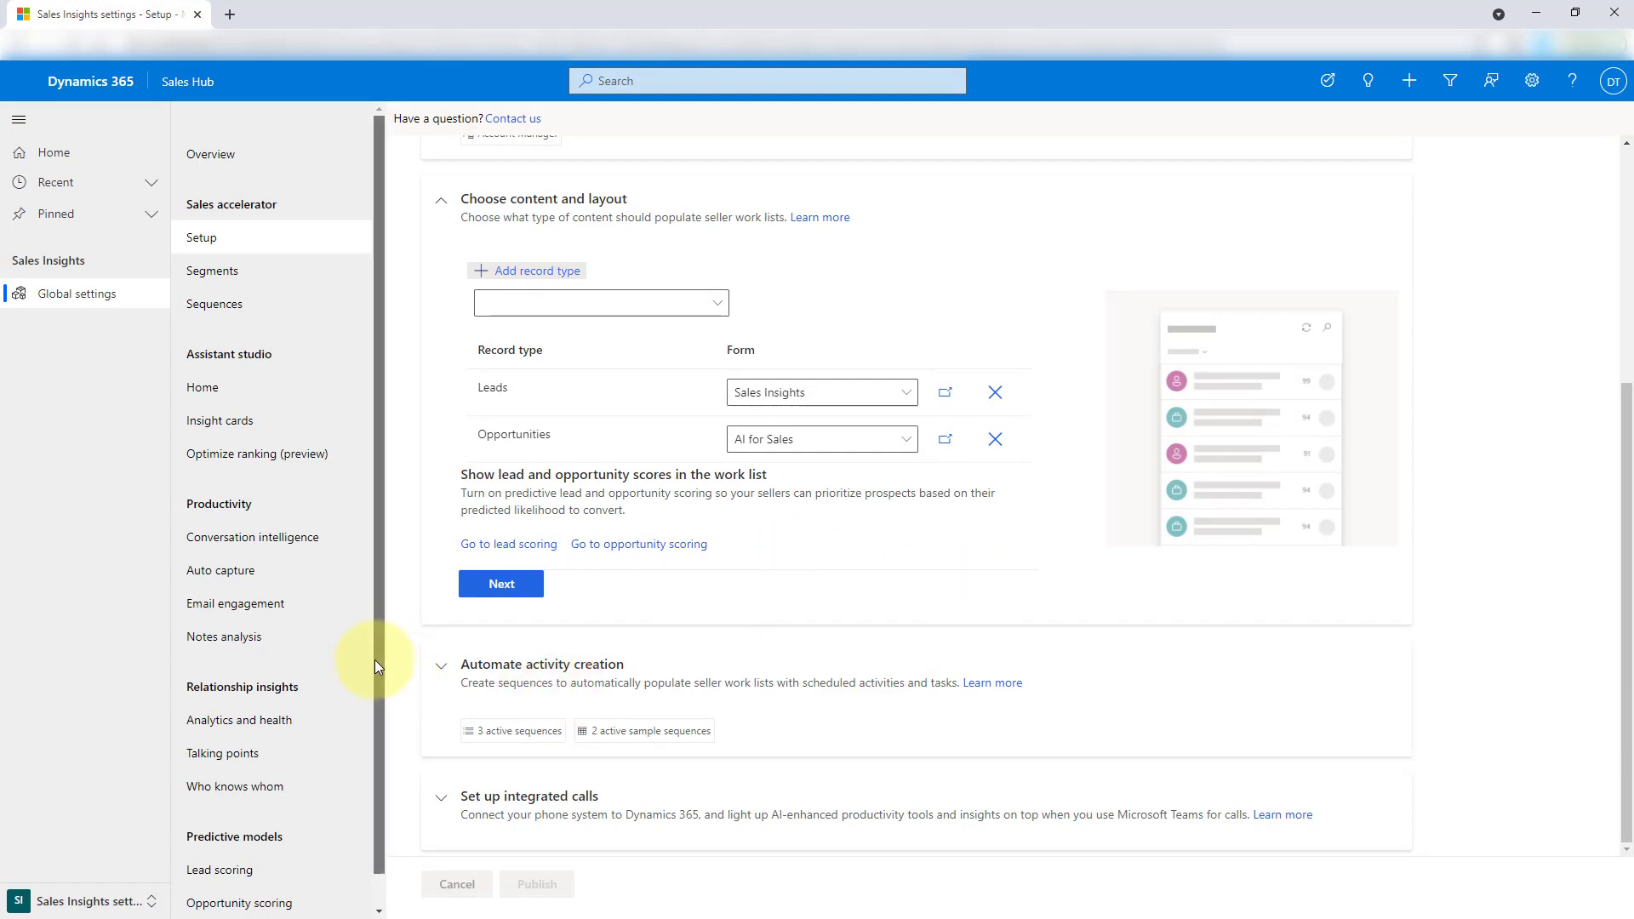
Step: Expand Automate activity creation, showing 3 active sequences and 2 active sample sequences
{"action": "scroll", "coordinate": [374, 660], "scroll_direction": "down", "scroll_amount": 1}
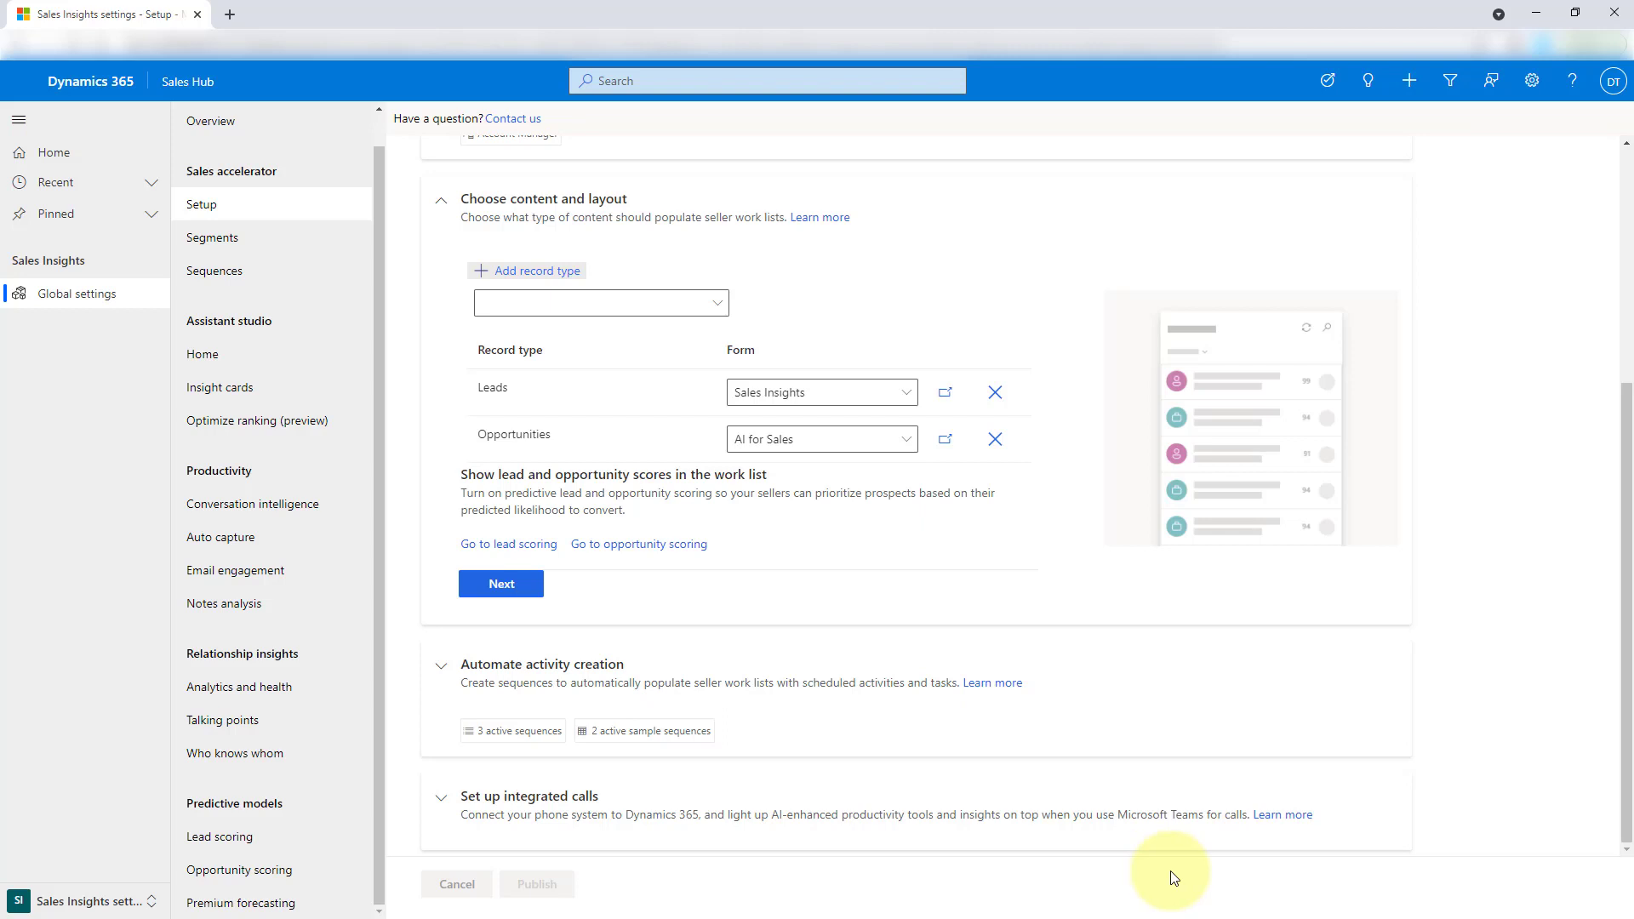
{"action": "left_click", "coordinate": [531, 665]}
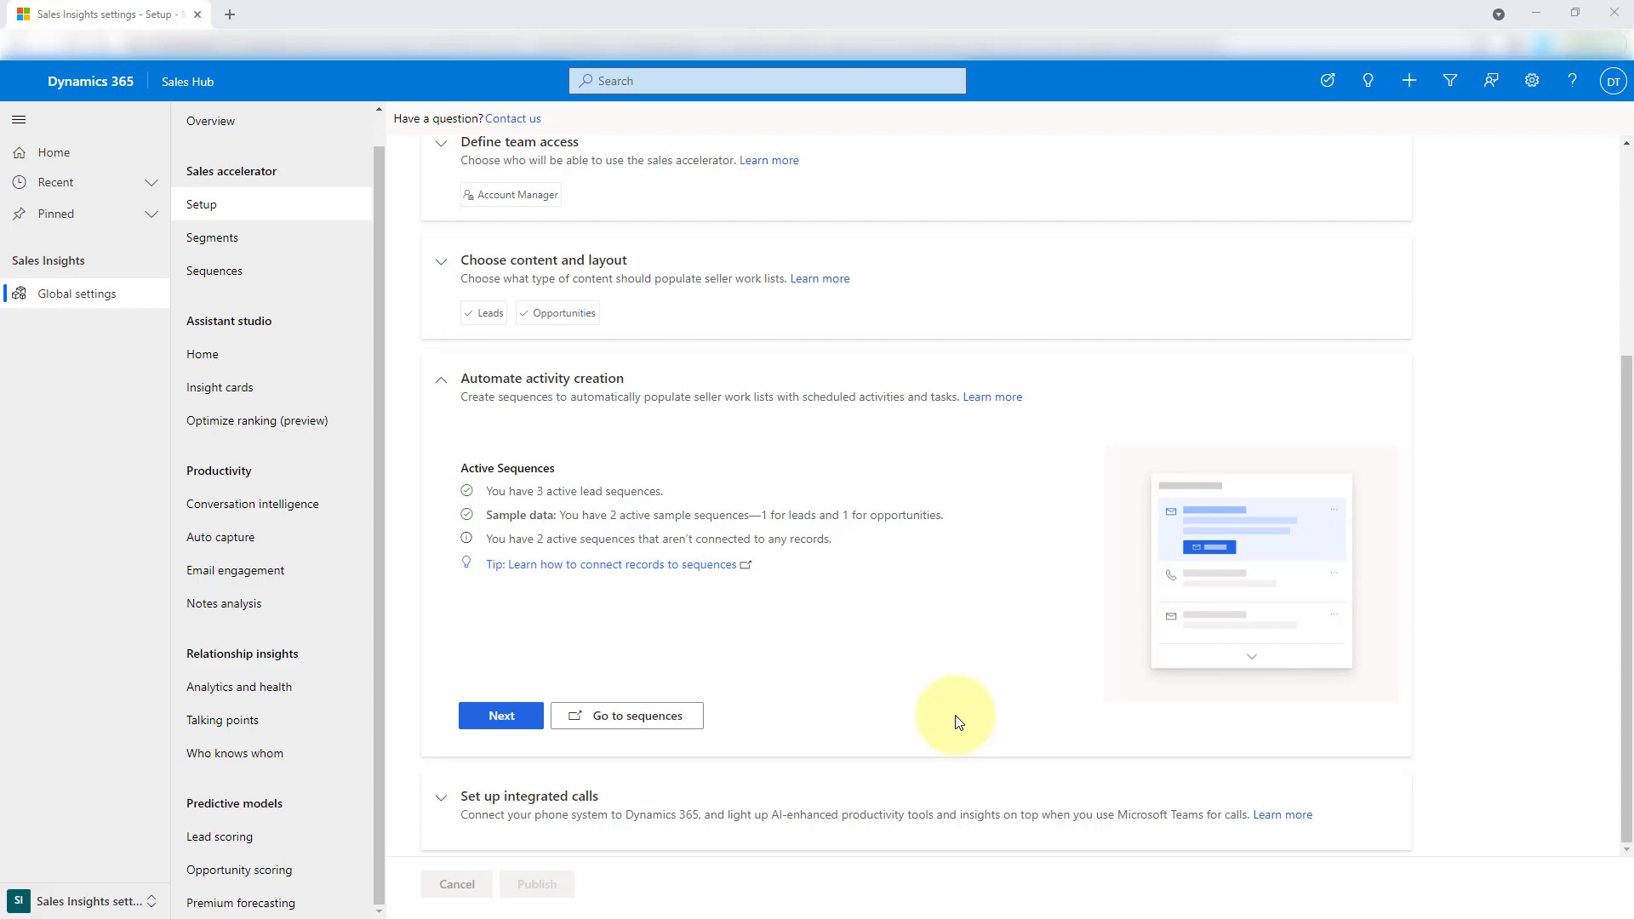
Step: Collapse activity creation, review the Set up integrated calls options, then collapse that section too
{"action": "left_click", "coordinate": [436, 383]}
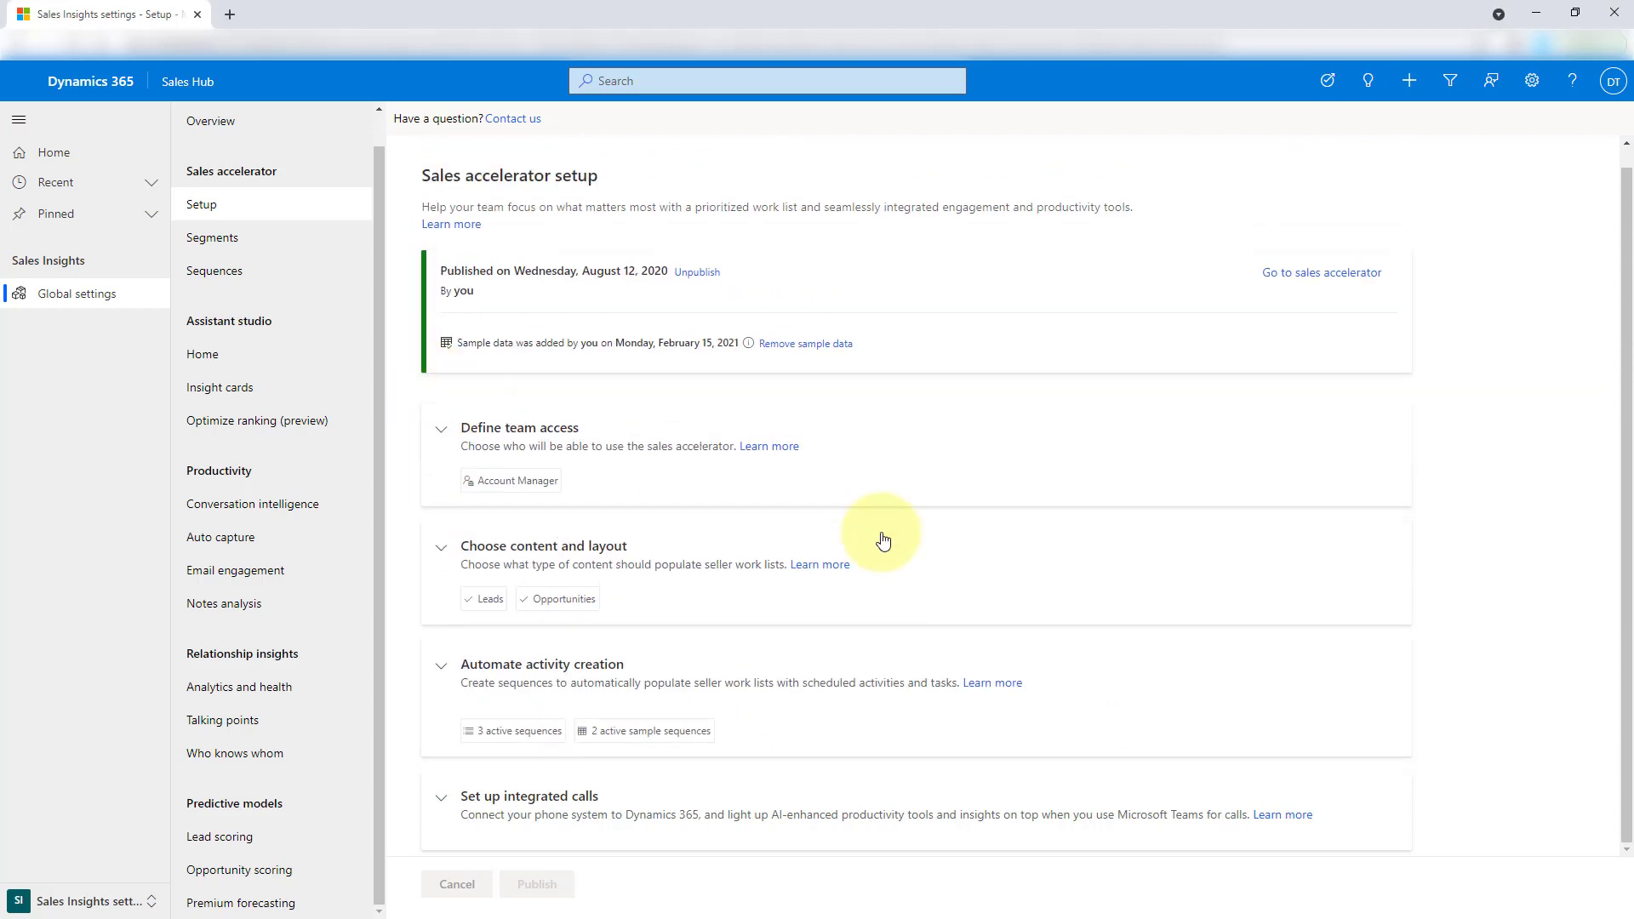
{"action": "left_click", "coordinate": [576, 801]}
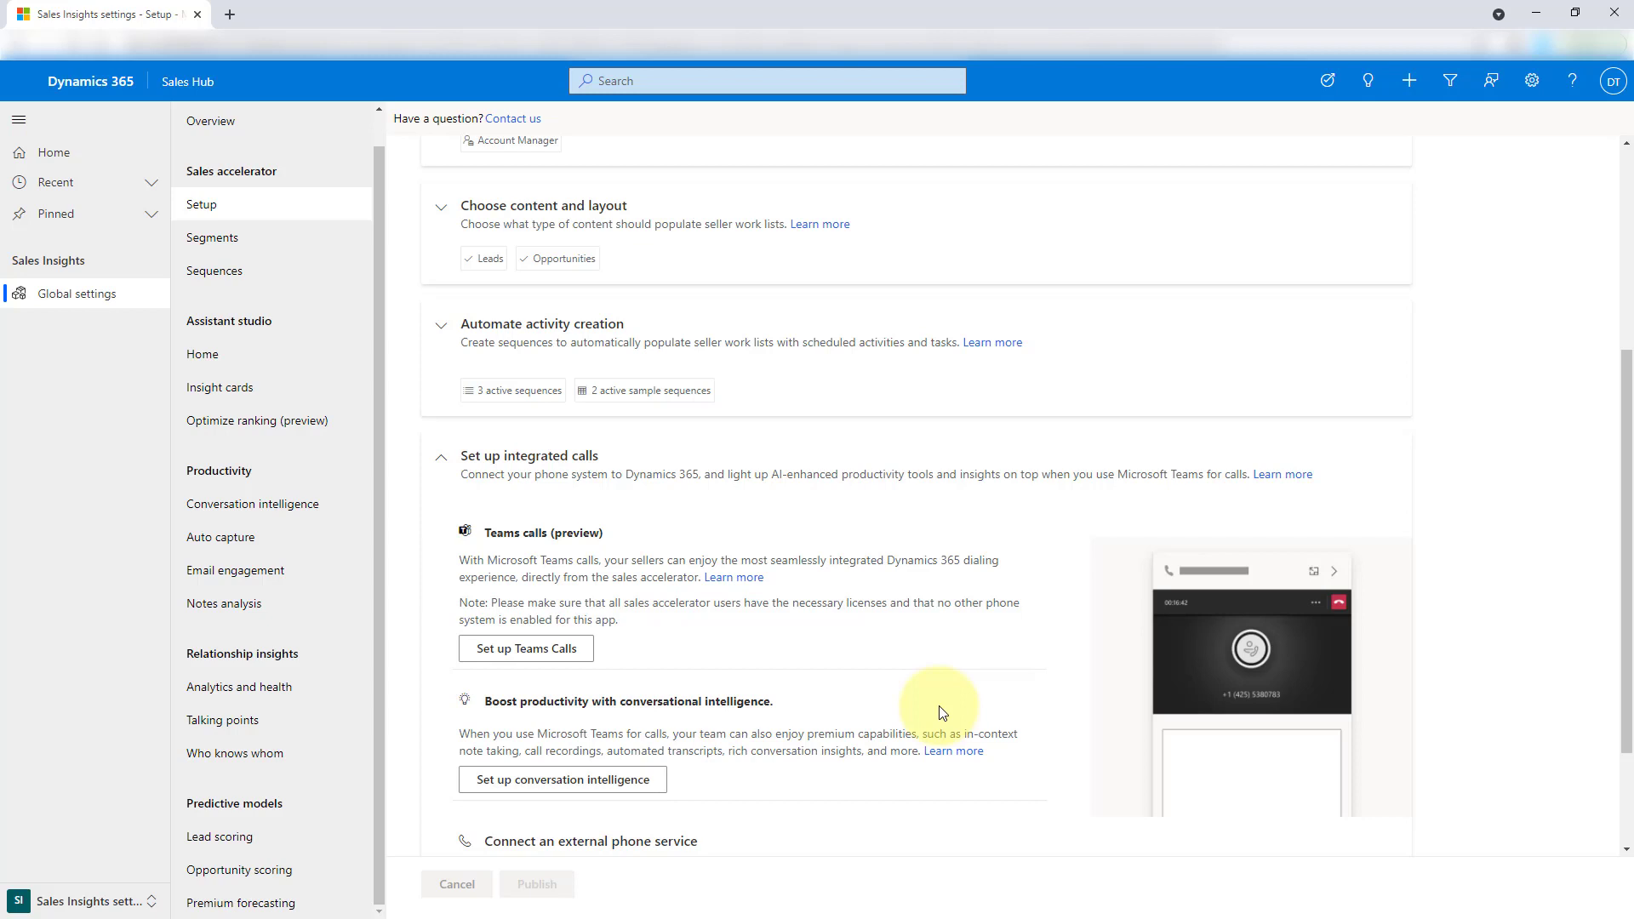
{"action": "left_click", "coordinate": [530, 459]}
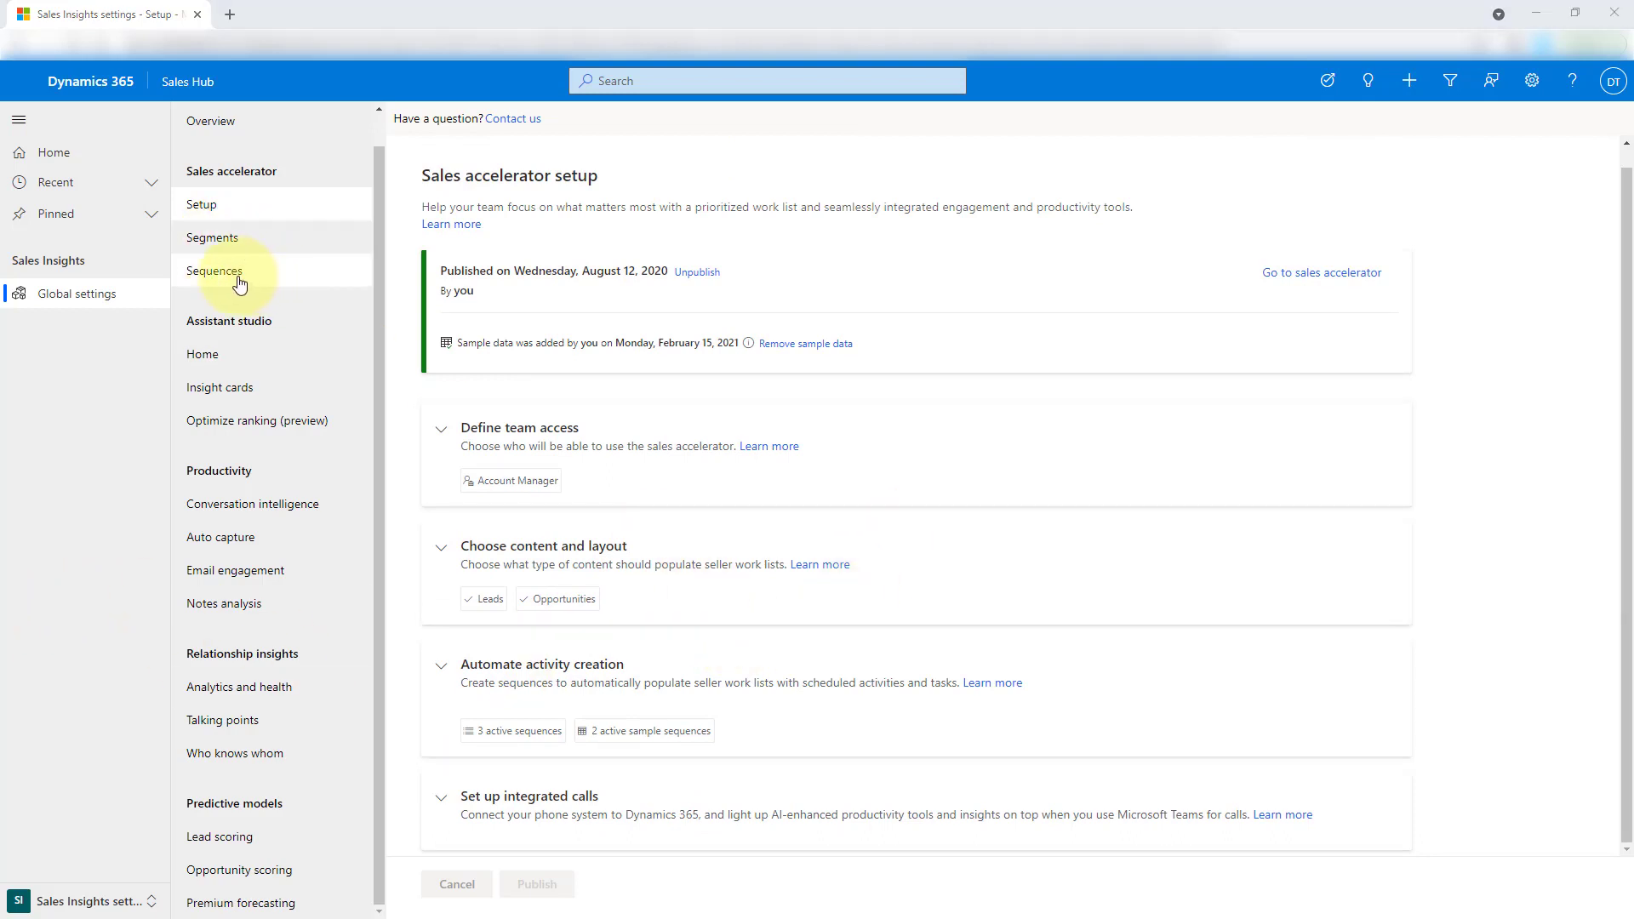
Step: Review the Lead nurturing sequence's Email open result step, then return to the Sequences list
{"action": "left_click", "coordinate": [213, 274]}
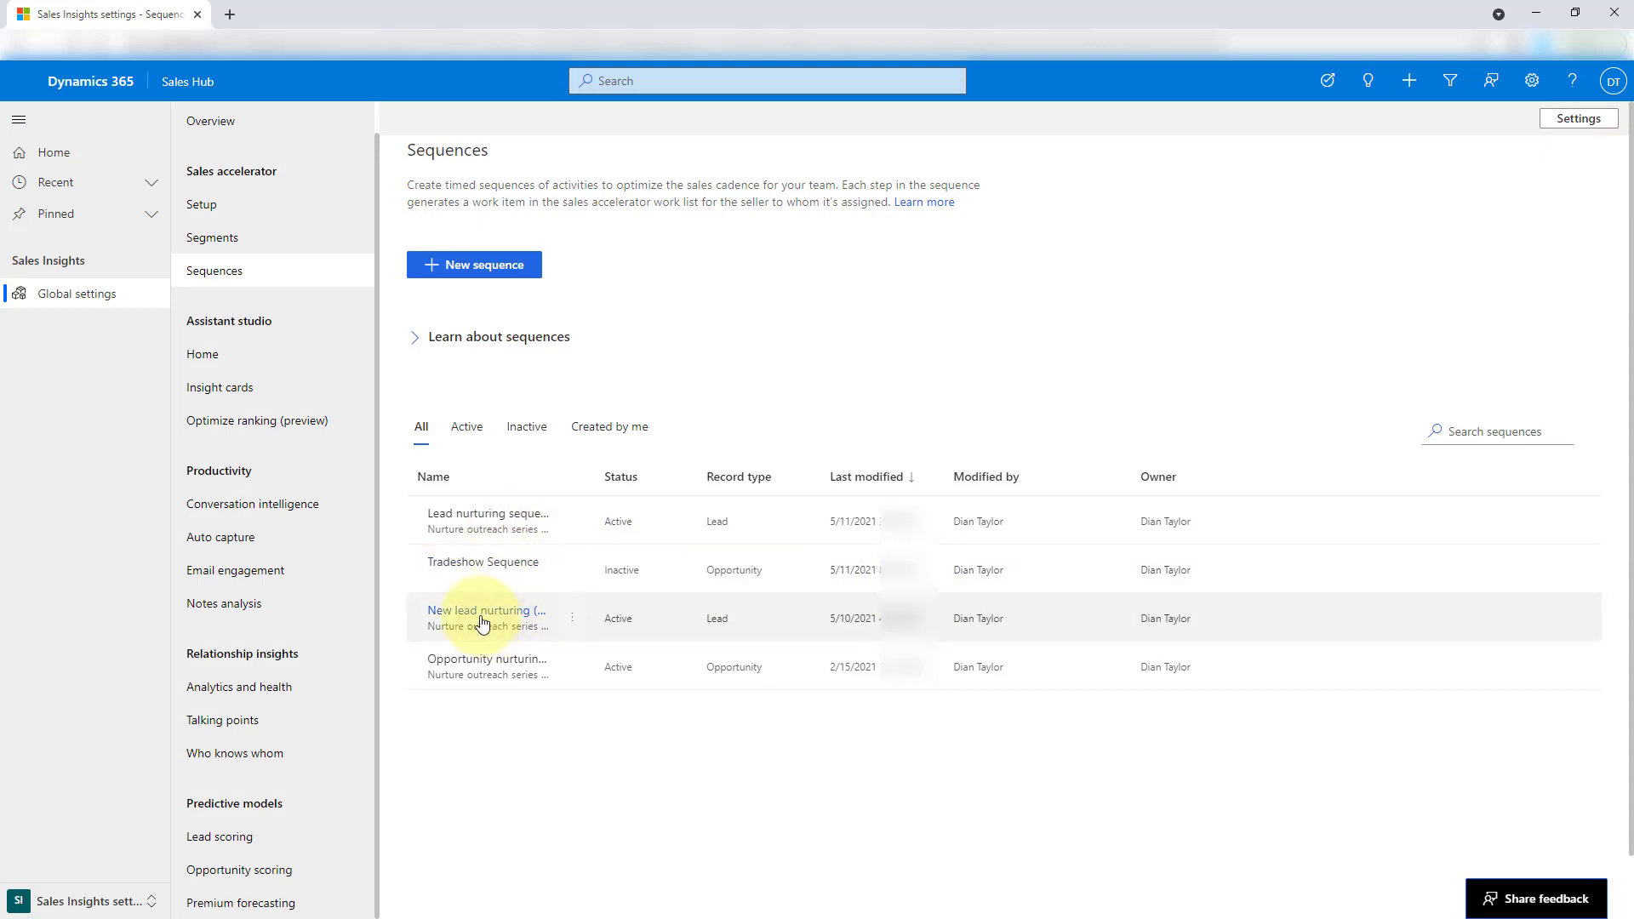
{"action": "left_click", "coordinate": [462, 521]}
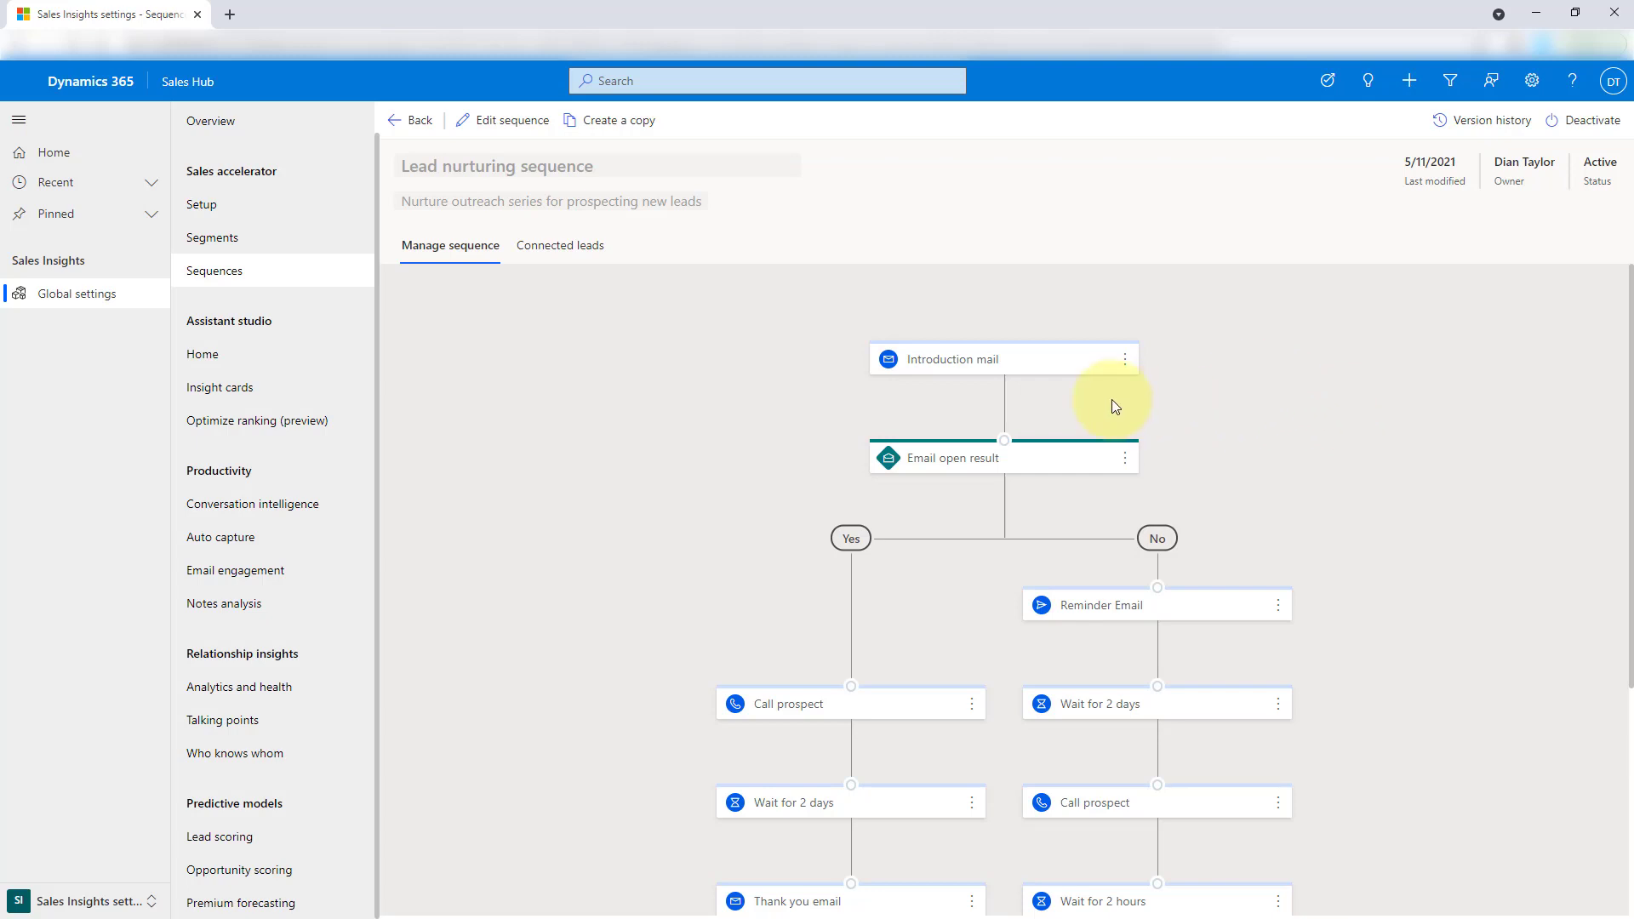
{"action": "left_click", "coordinate": [973, 466]}
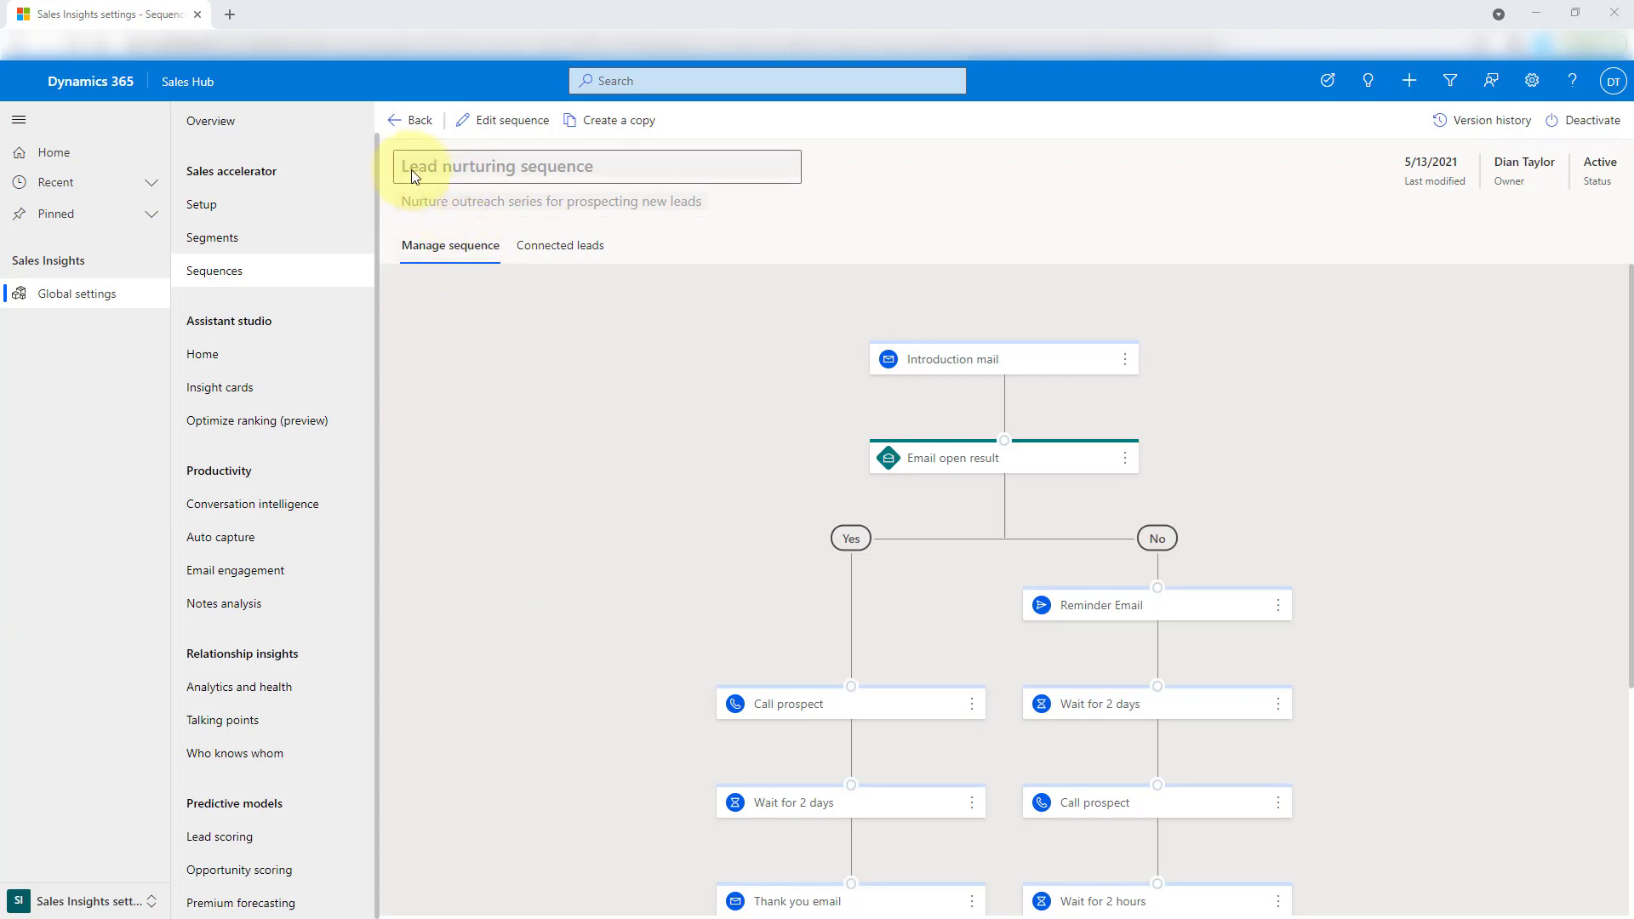
{"action": "left_click", "coordinate": [413, 124]}
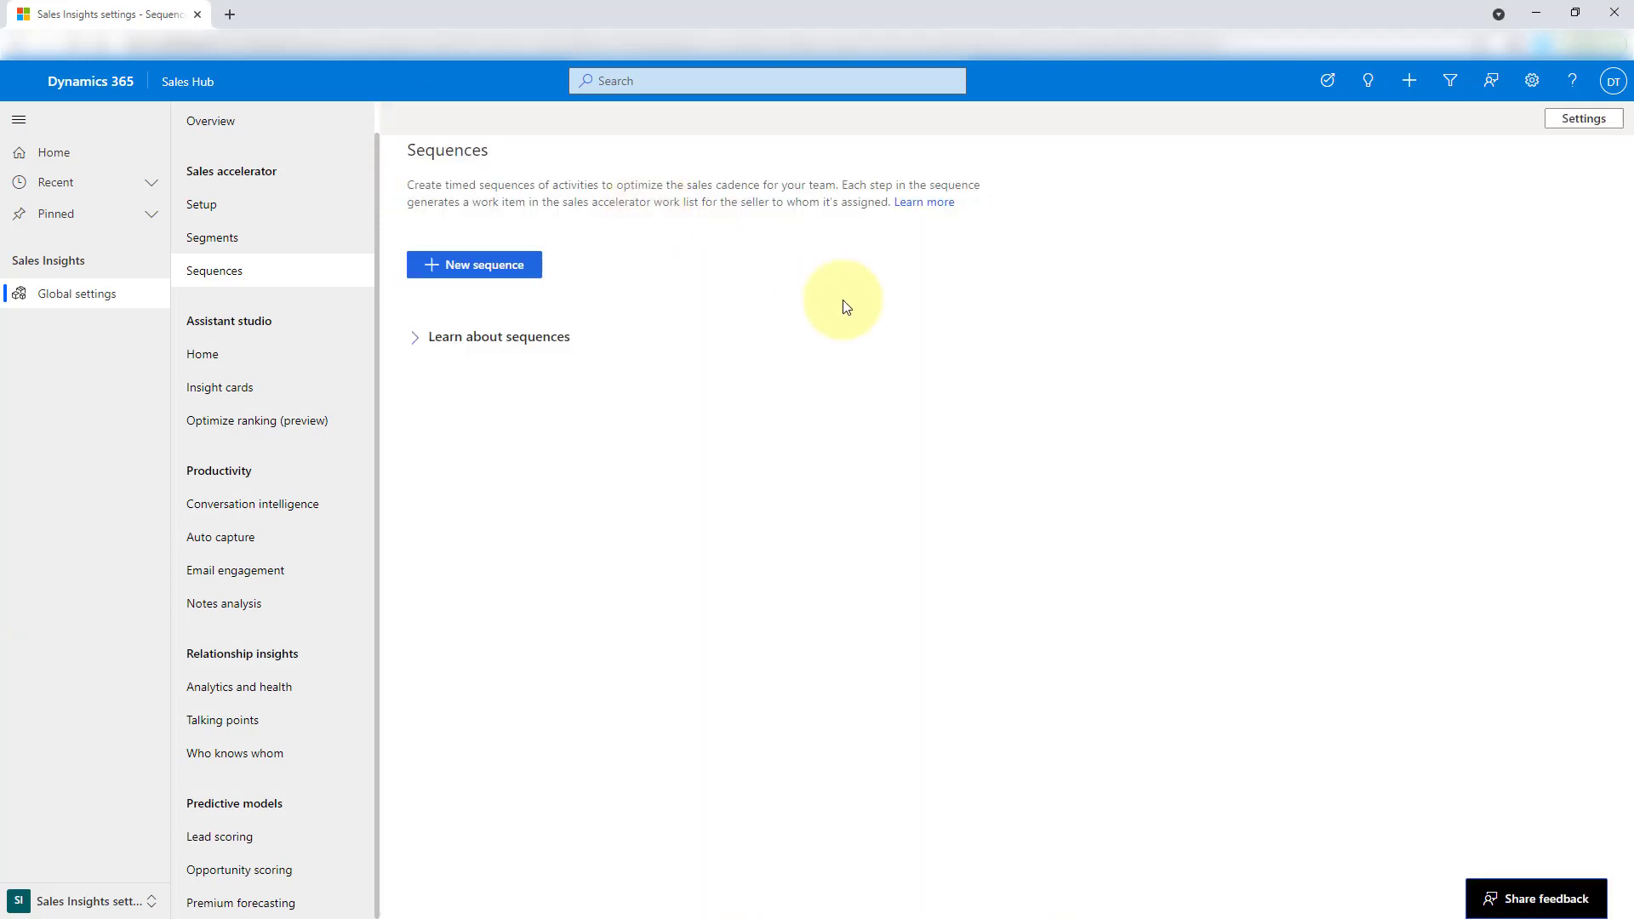
Step: Create a new Lead-type sequence named 'Test' and continue to its designer
{"action": "left_click", "coordinate": [498, 270]}
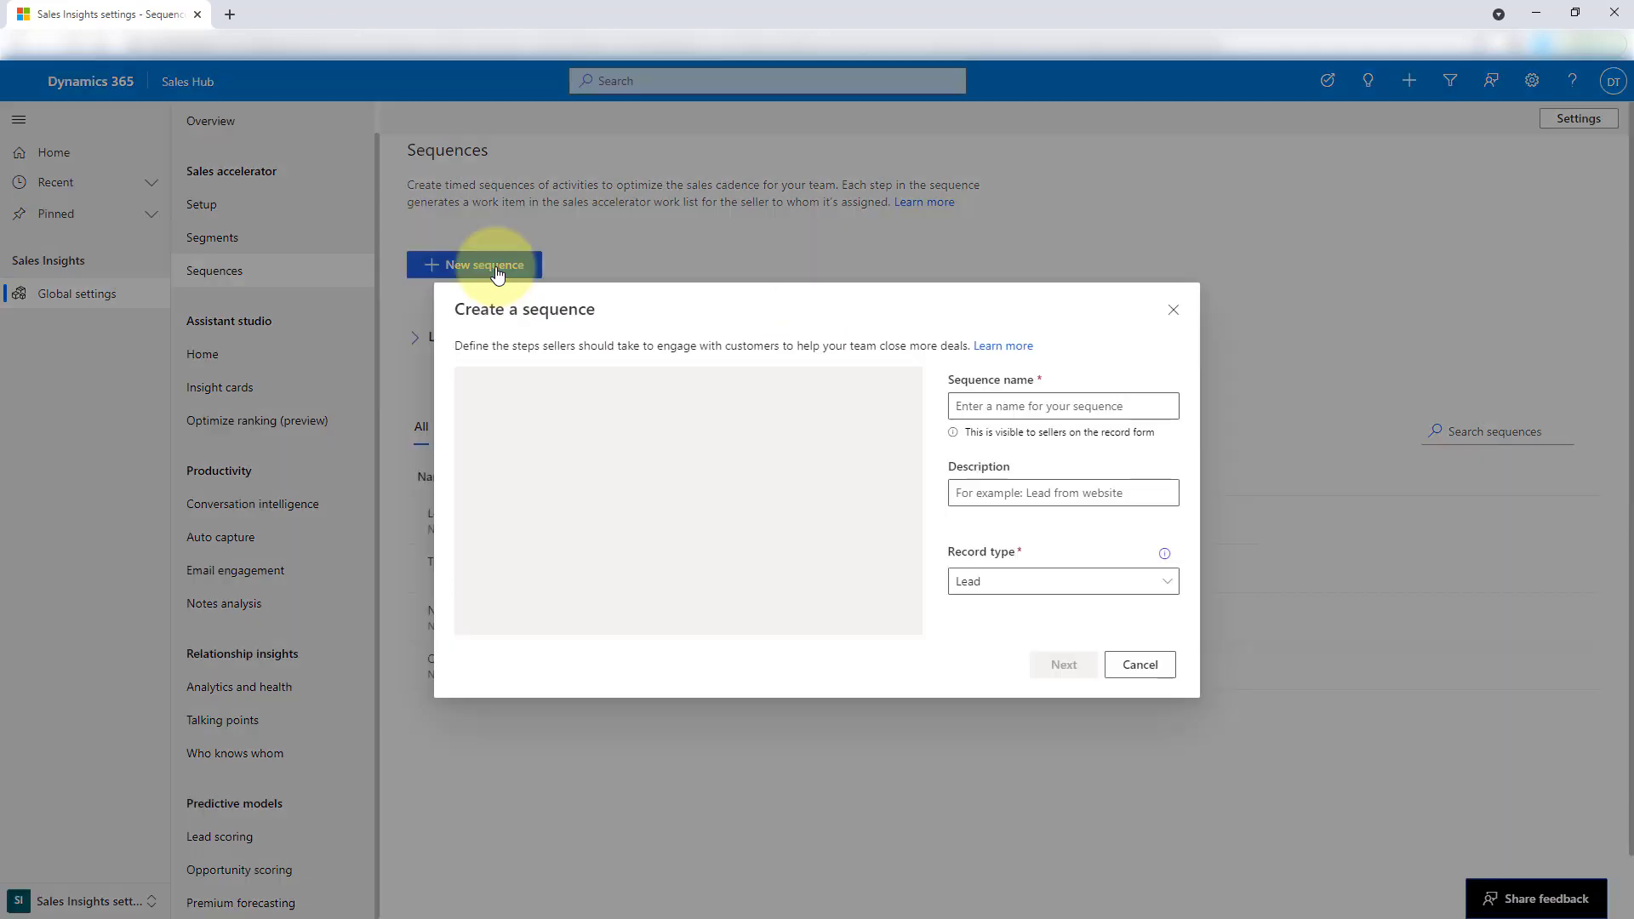
{"action": "left_click", "coordinate": [1054, 406]}
{"action": "type", "text": "Test"}
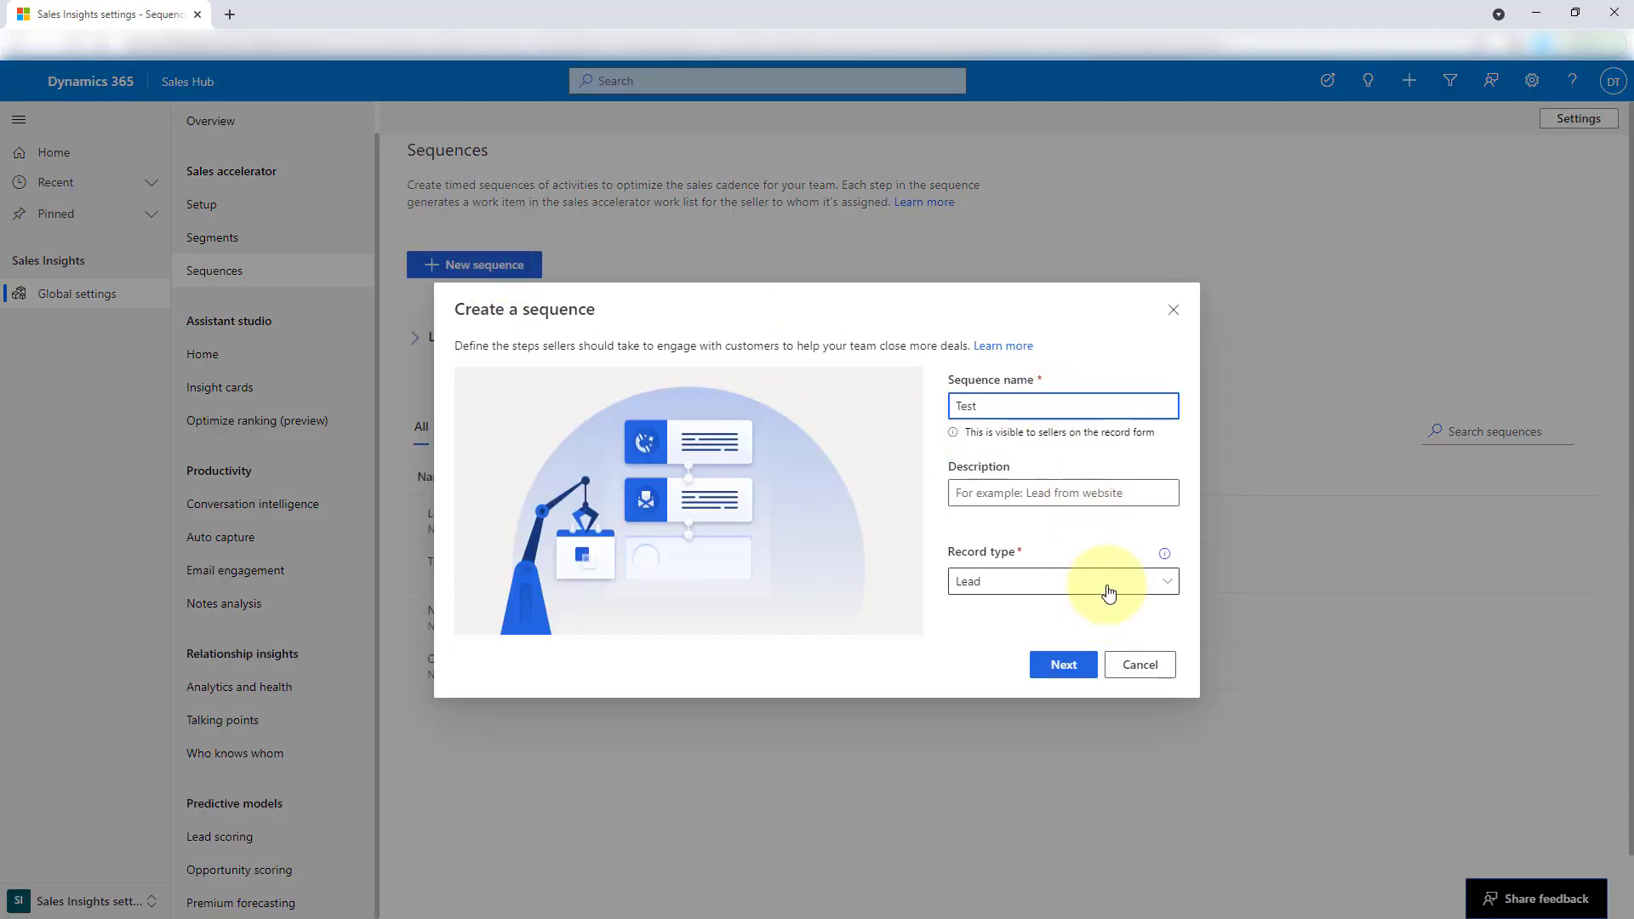
{"action": "left_click", "coordinate": [1063, 674]}
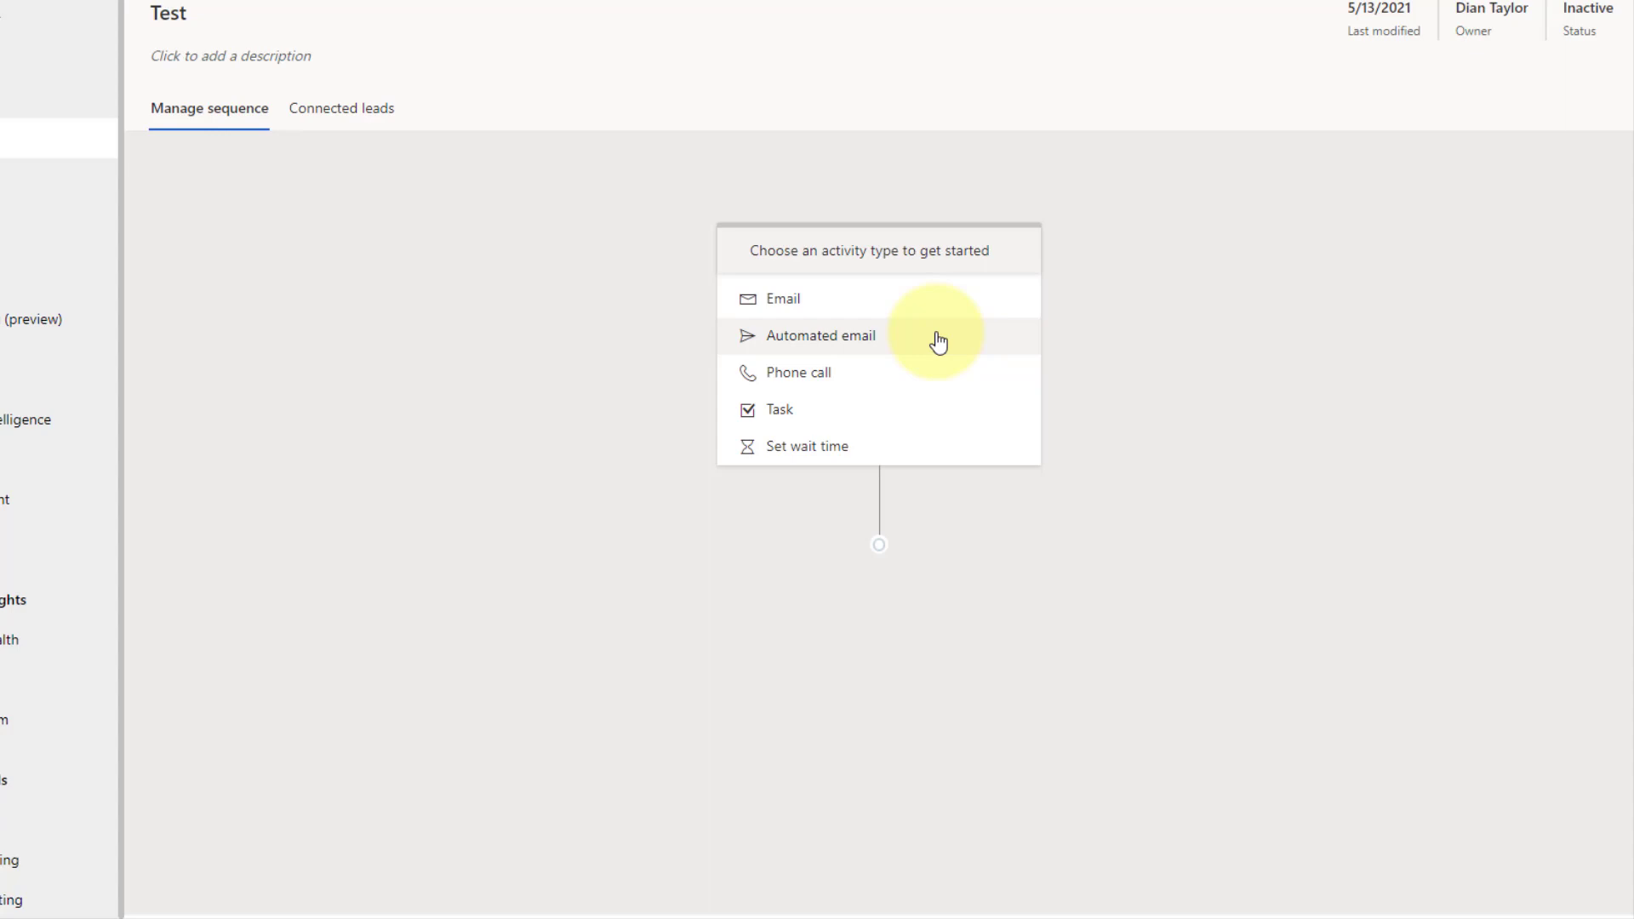
Step: Add an Email first step titled 'Reach out after tradeshow'
{"action": "left_click", "coordinate": [804, 303]}
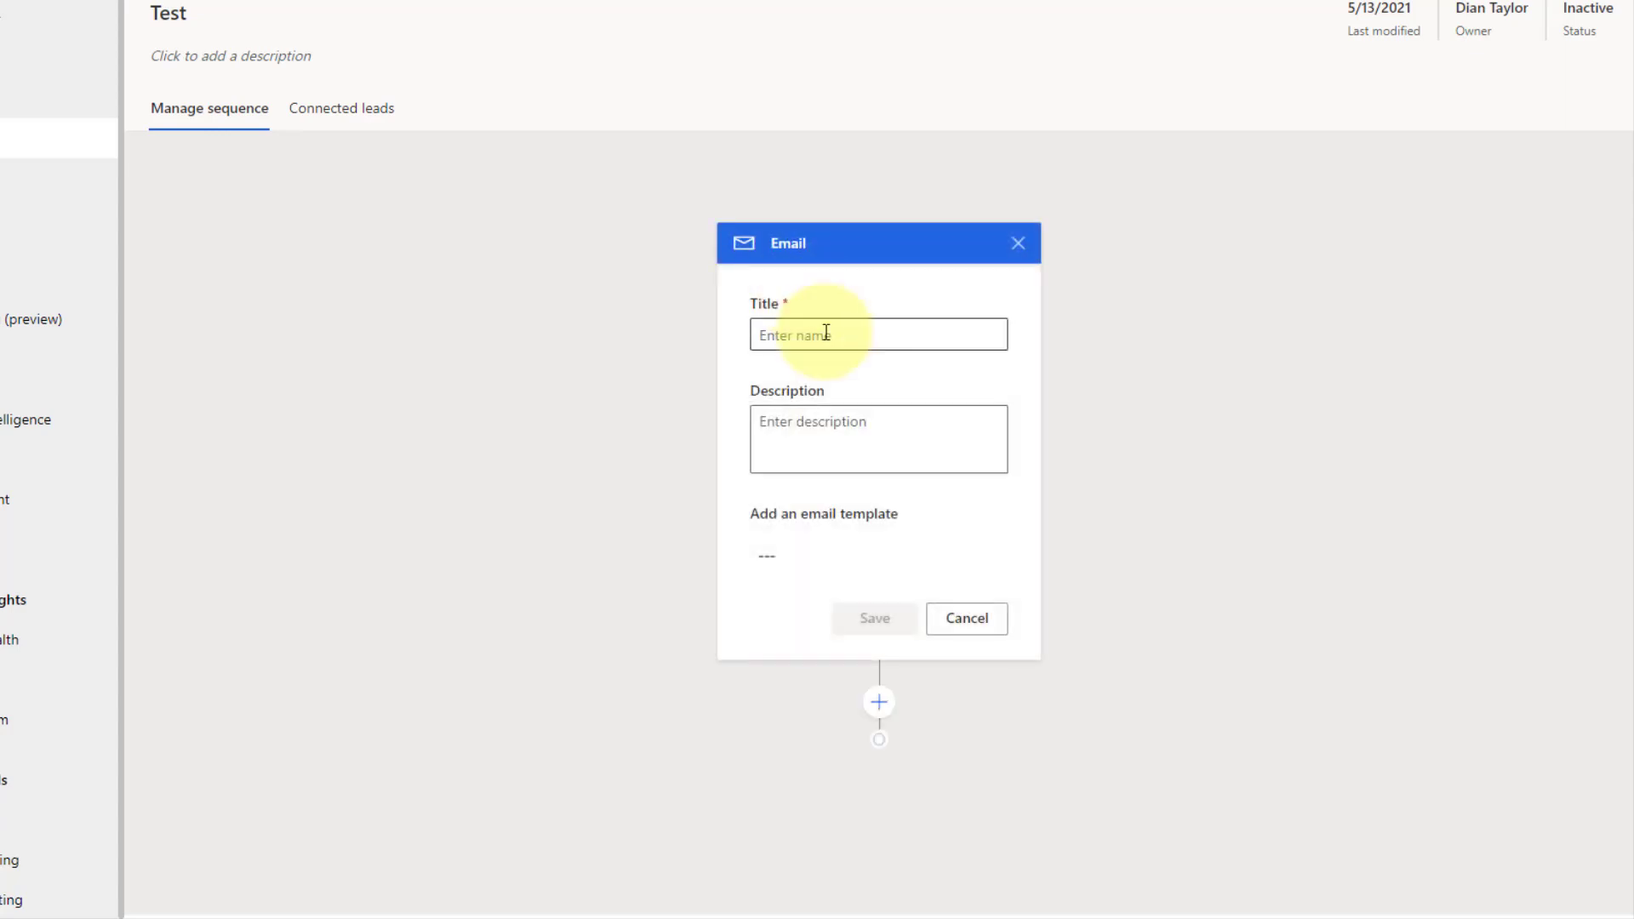
{"action": "left_click", "coordinate": [825, 334]}
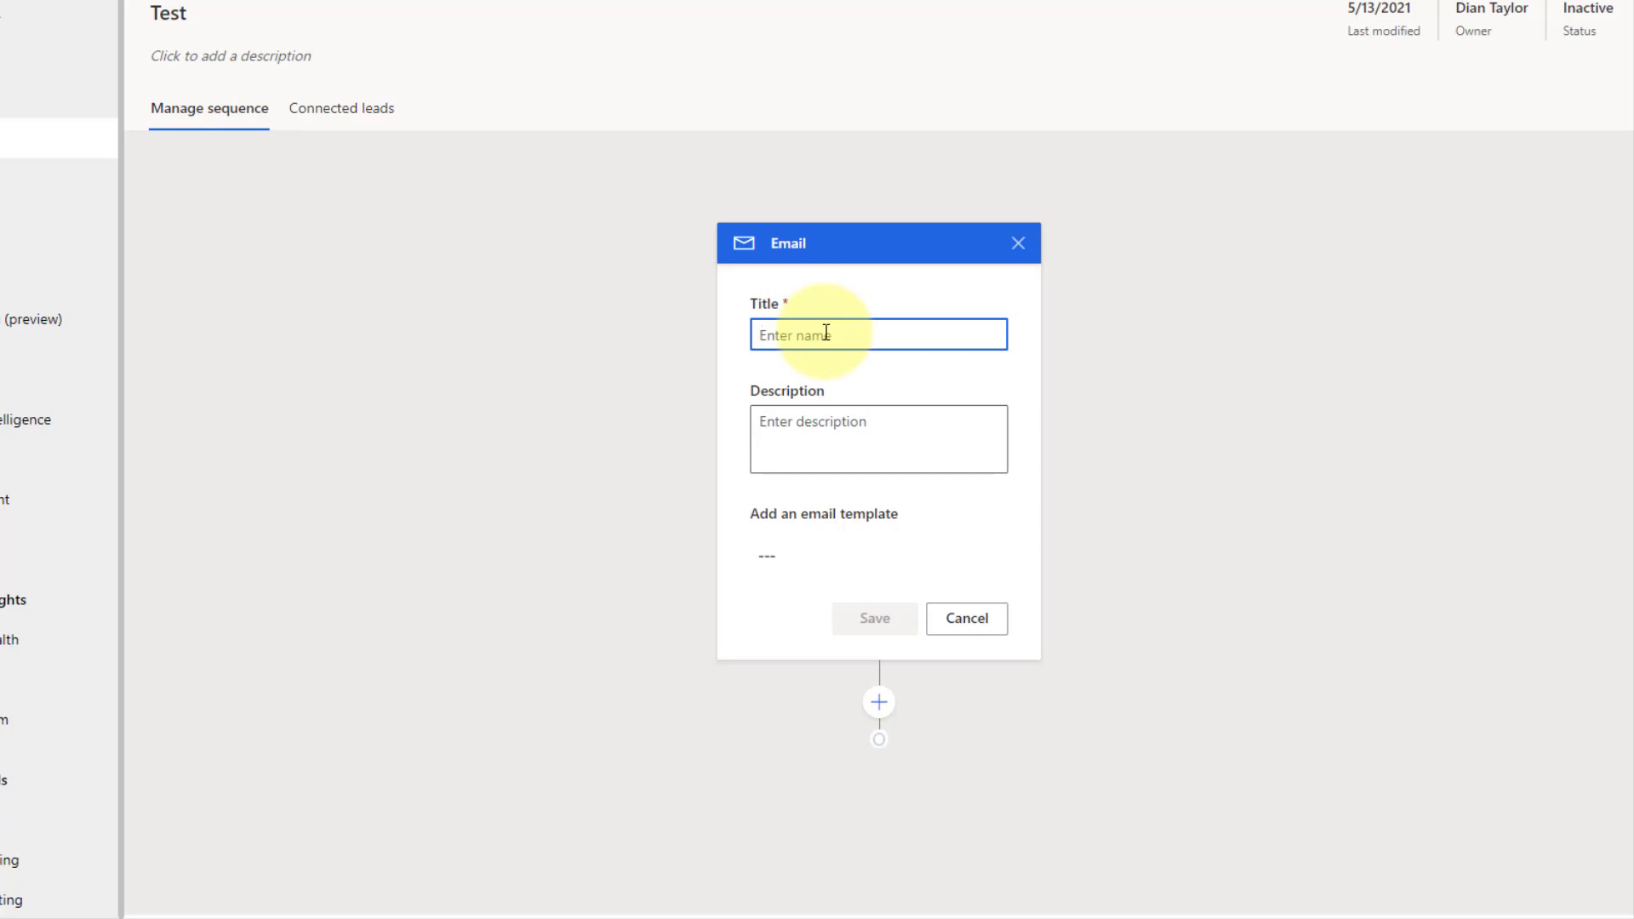
{"action": "type", "text": "Tes"}
{"action": "key", "text": "BackSpace"}
{"action": "key", "text": "BackSpace"}
{"action": "key", "text": "BackSpace"}
{"action": "type", "text": "R"}
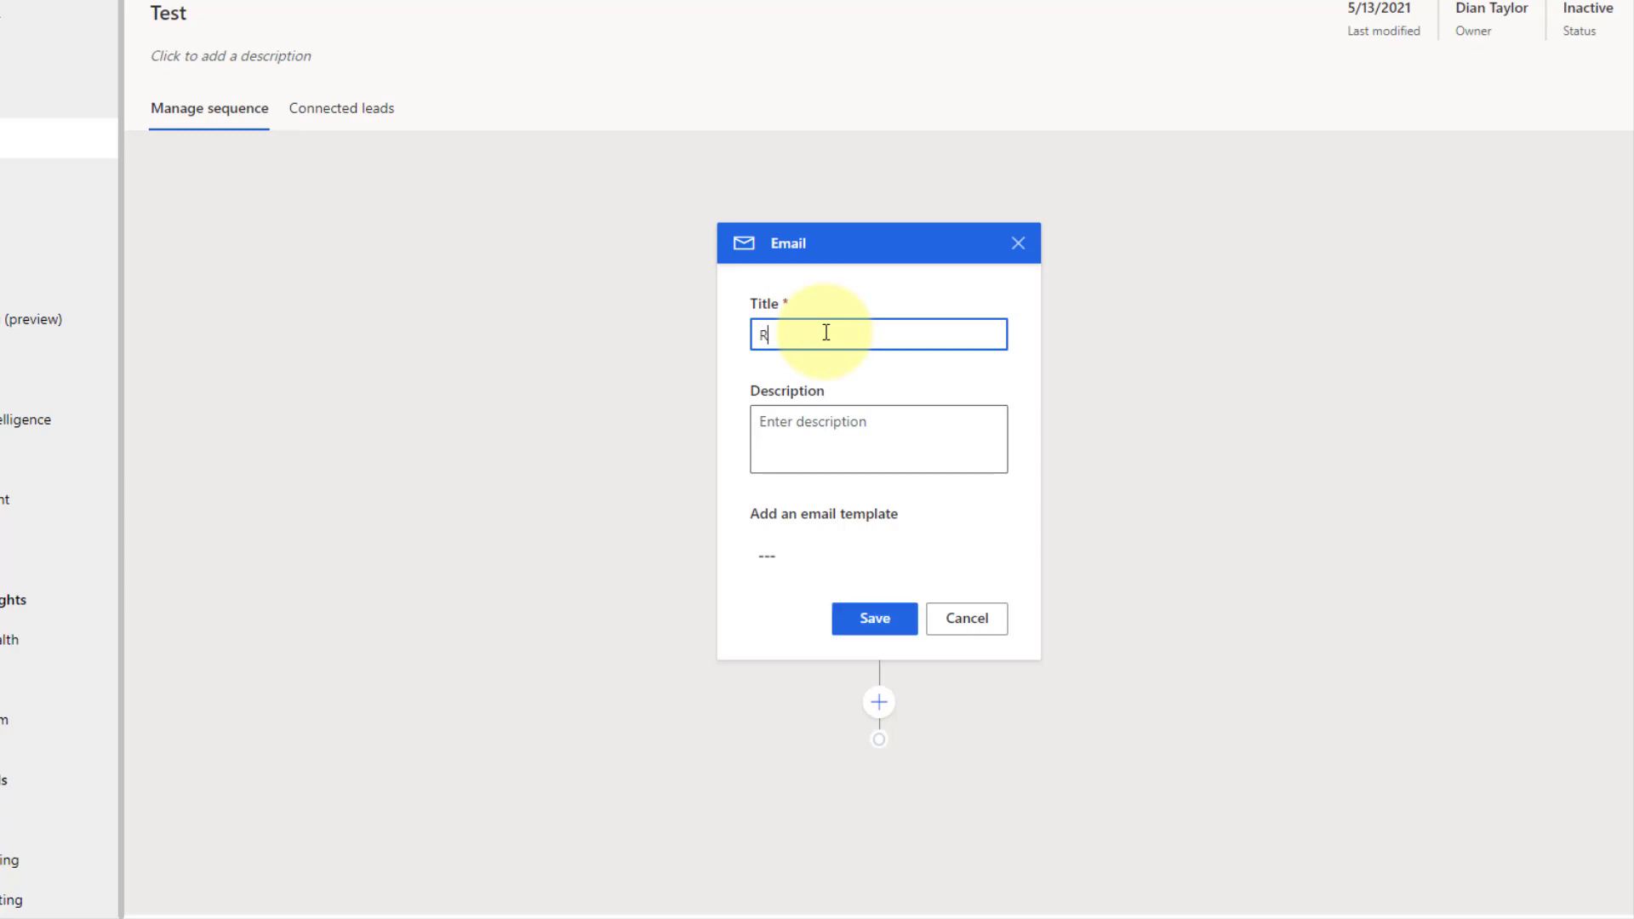
{"action": "type", "text": "each out after tradeshow"}
Step: Select the Lead Reply - Trade Show Visit email template for the step
{"action": "left_click", "coordinate": [845, 422]}
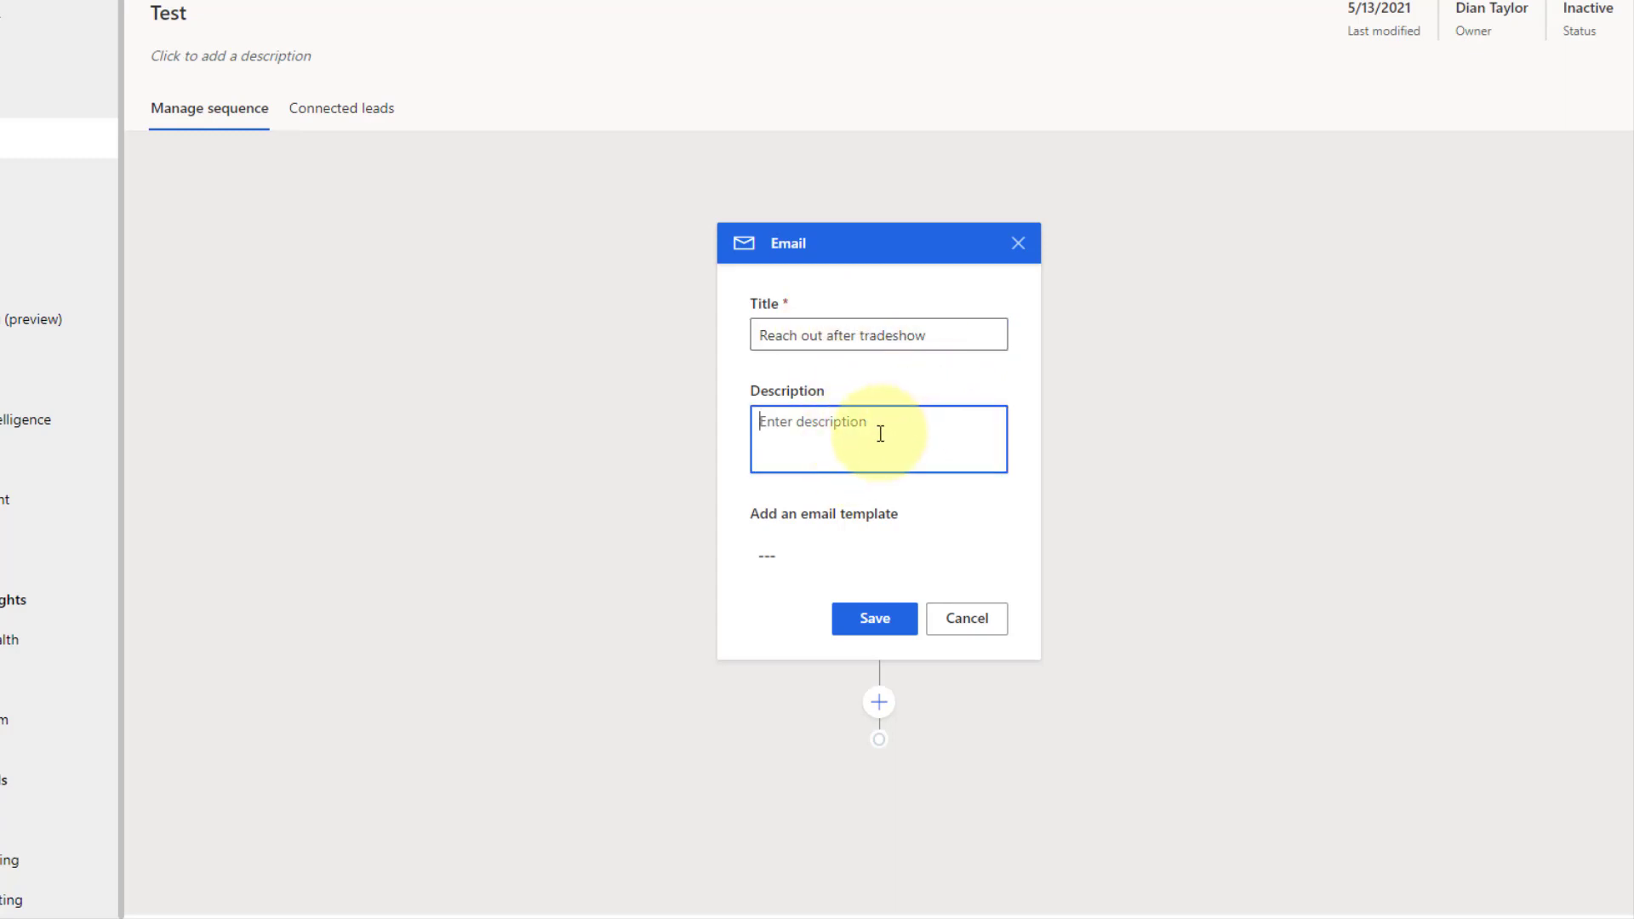
{"action": "left_click", "coordinate": [778, 558]}
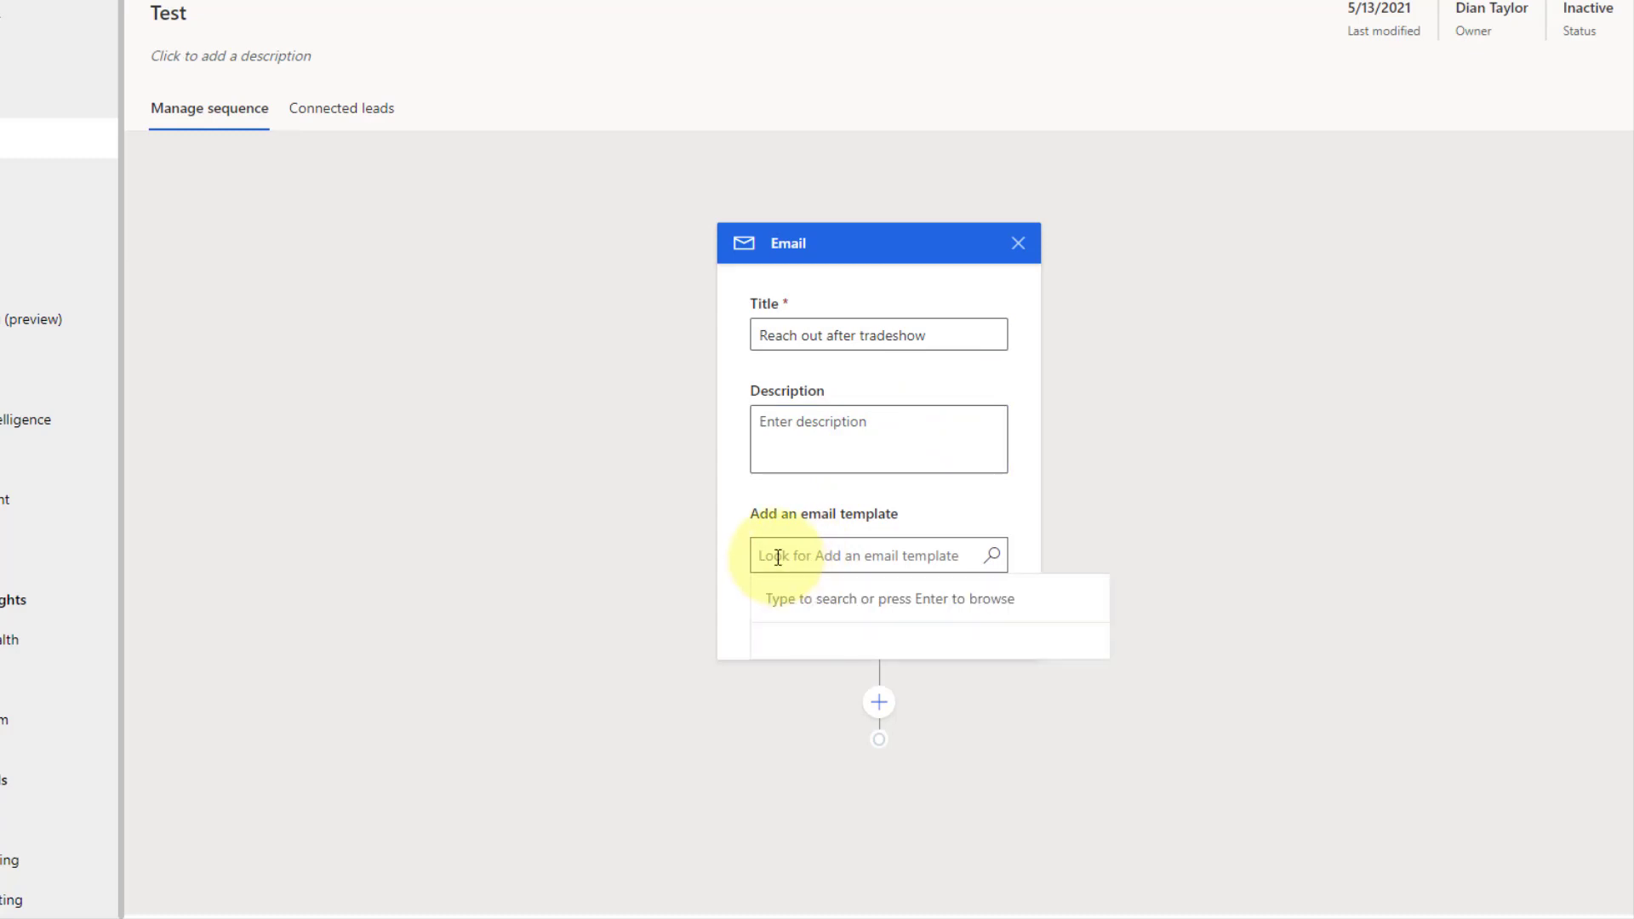
{"action": "left_click", "coordinate": [993, 556]}
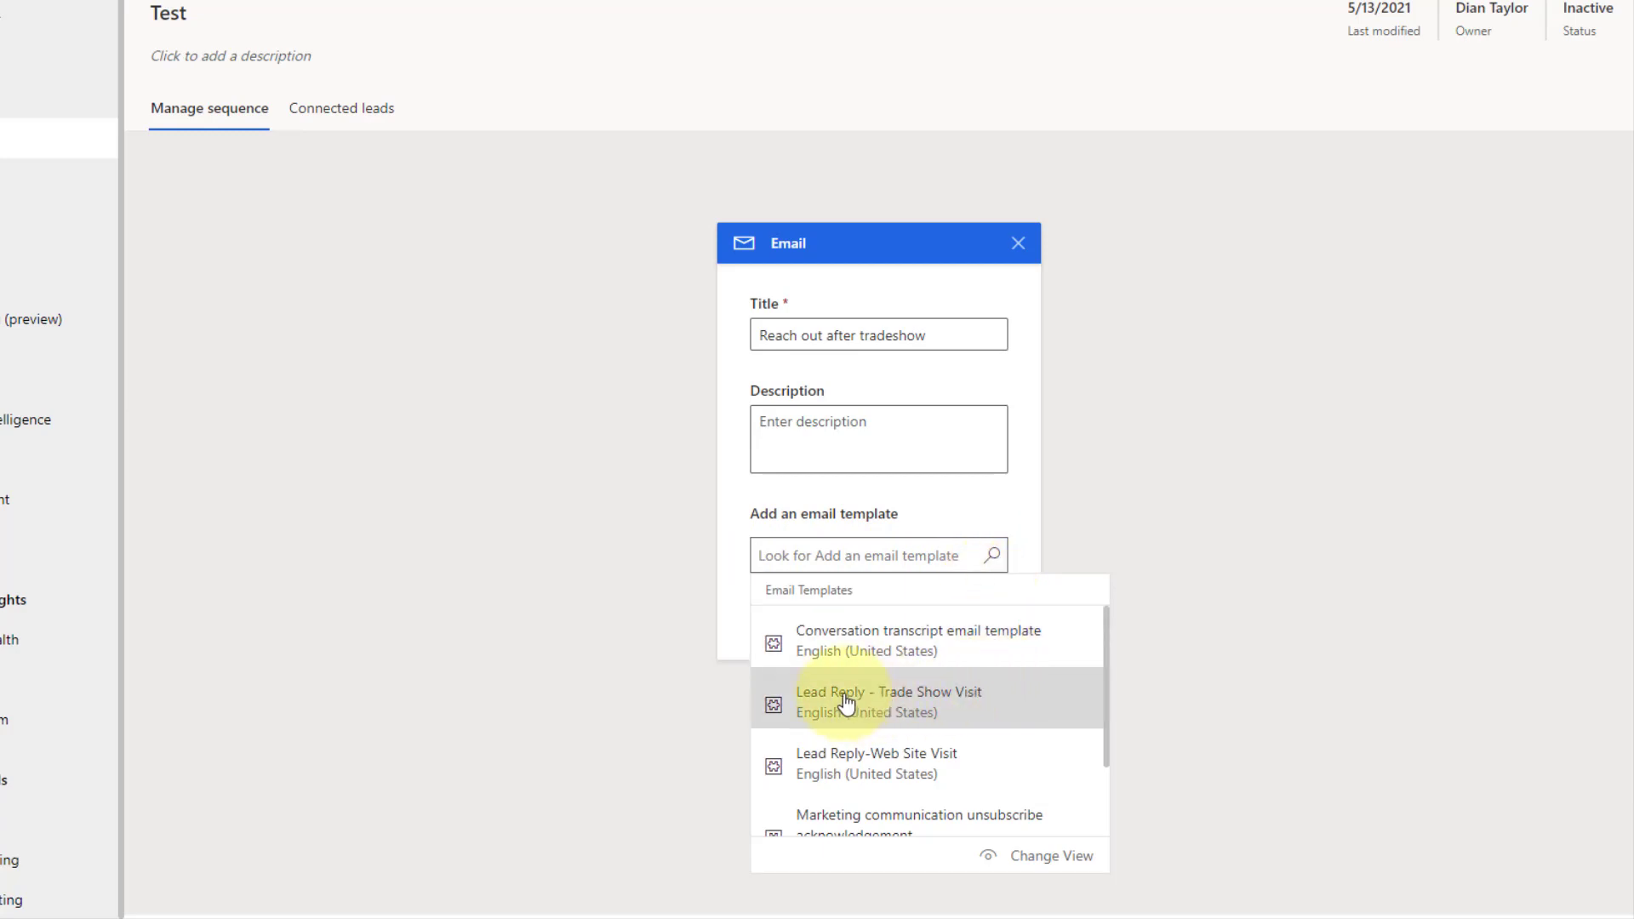
{"action": "left_click", "coordinate": [902, 702]}
Step: Enter the description 'Email regarding the tradeshow they visited'
{"action": "left_click", "coordinate": [821, 417]}
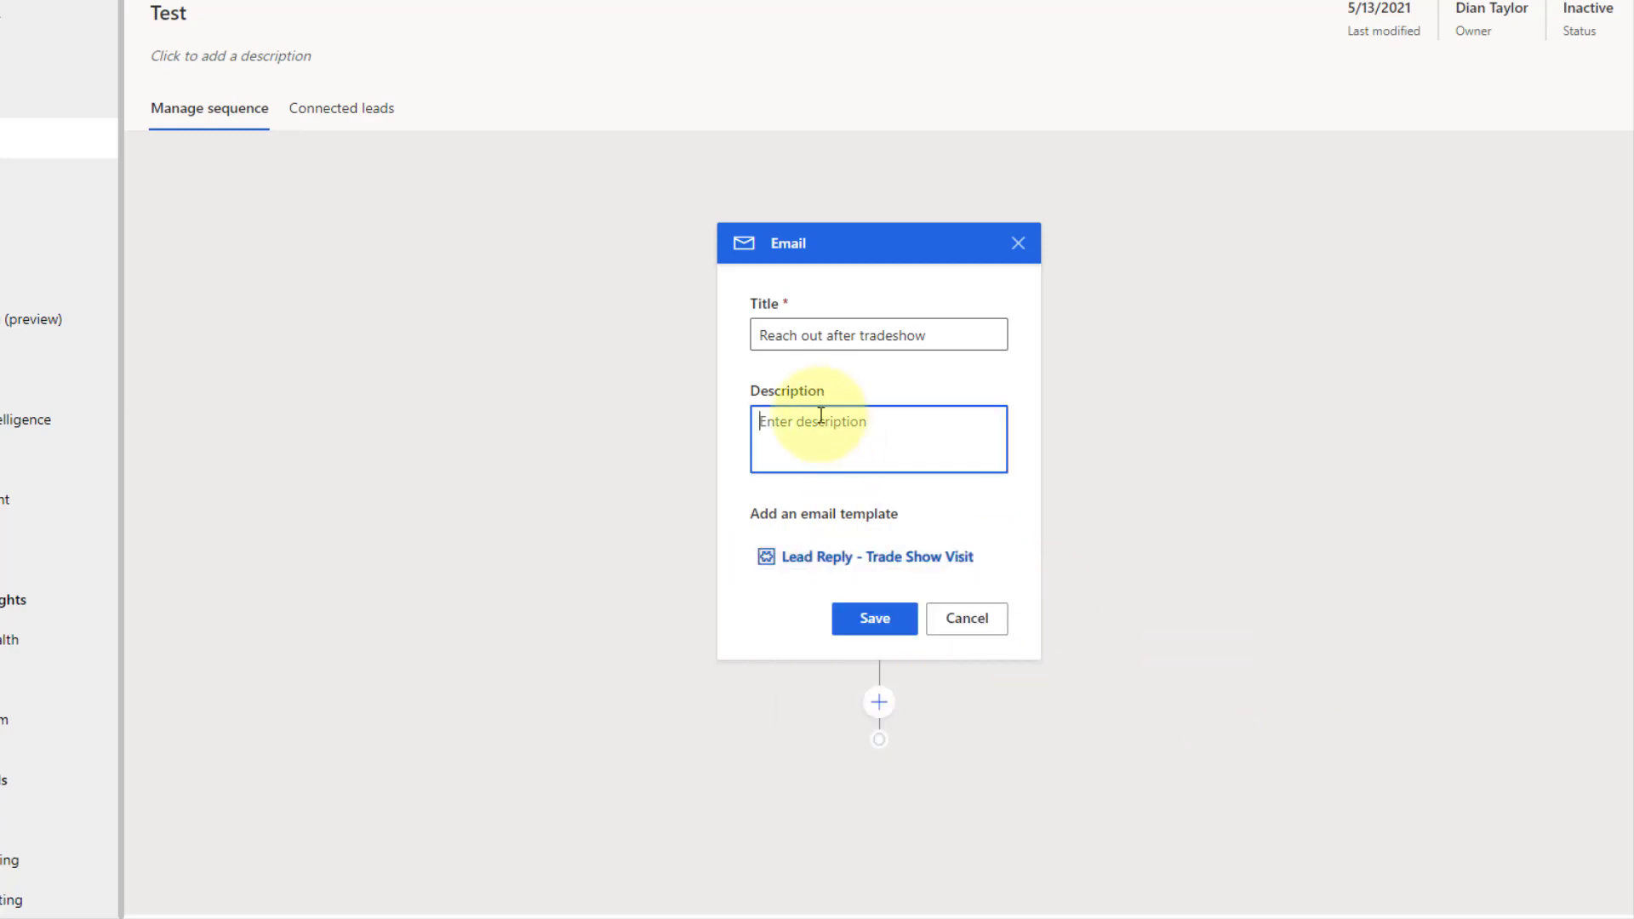
{"action": "type", "text": "Email regarding the tradeshow they visitie"}
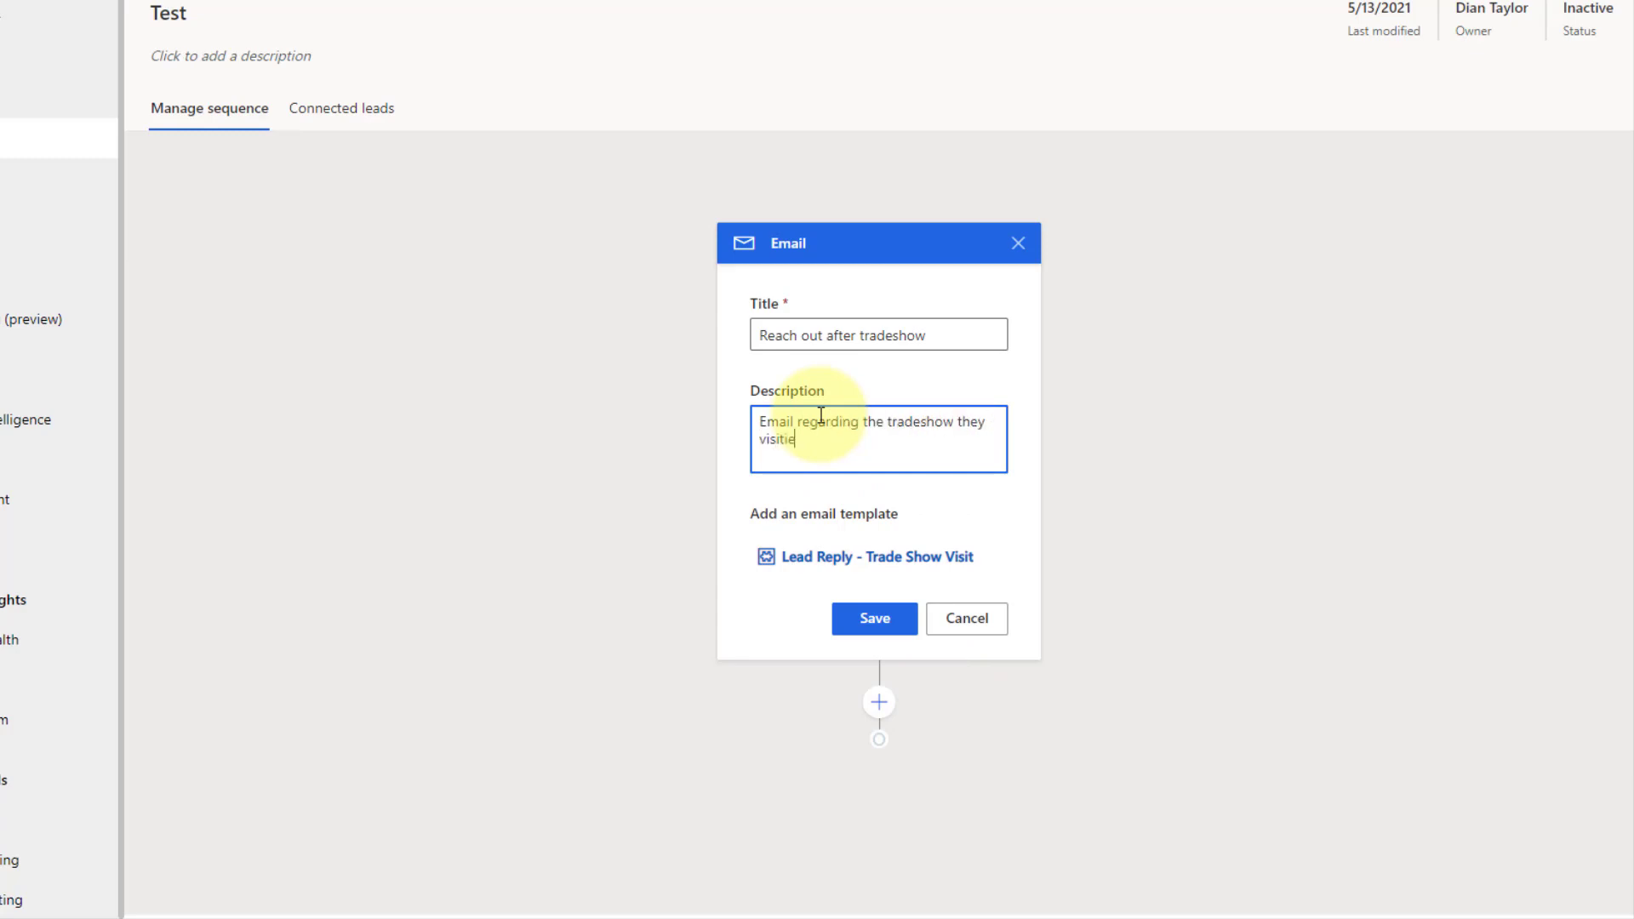
{"action": "key", "text": "BackSpace"}
{"action": "type", "text": "d"}
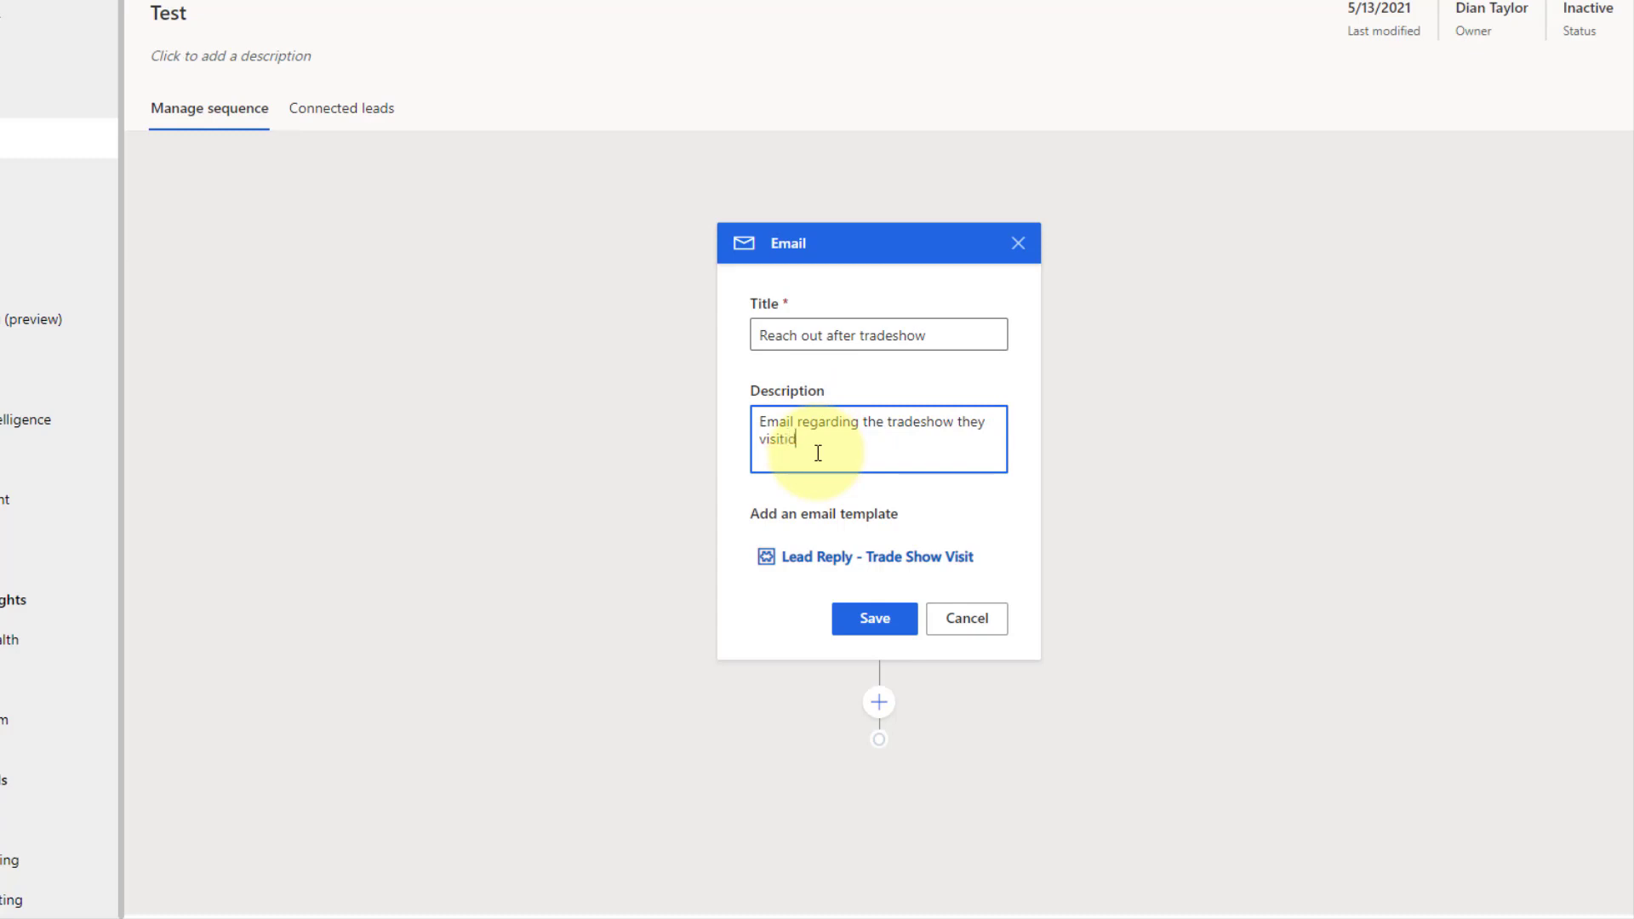
{"action": "key", "text": "BackSpace"}
{"action": "key", "text": "BackSpace"}
{"action": "type", "text": "ed"}
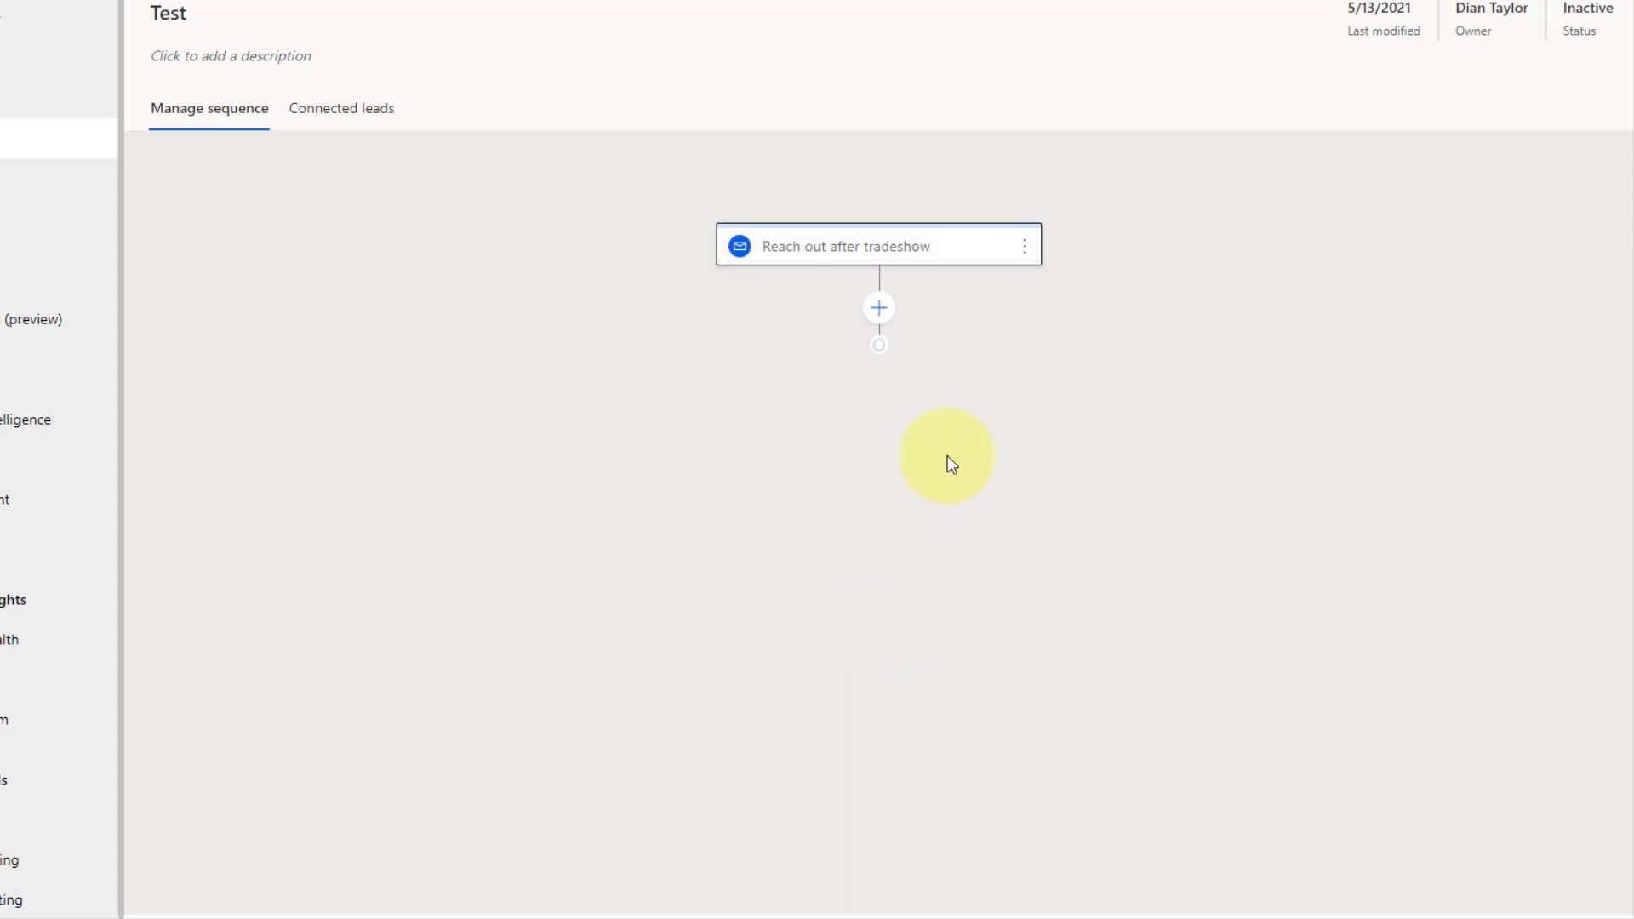
Step: Bring up the next-step choices below the email step and show the Conditions options
{"action": "left_click", "coordinate": [879, 307]}
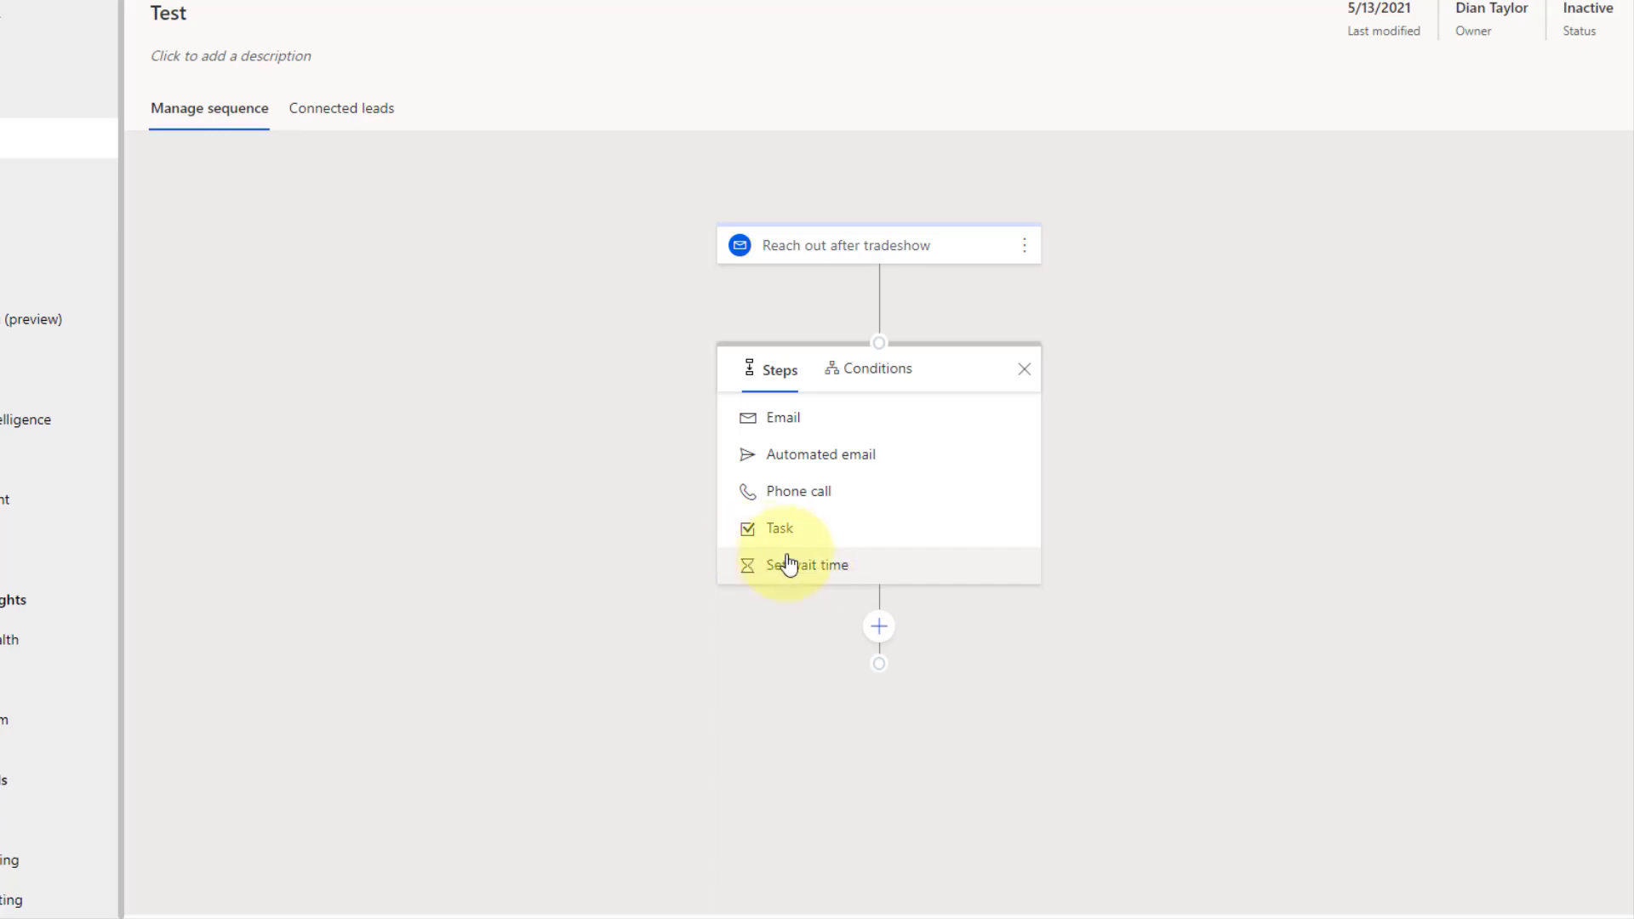
{"action": "left_click", "coordinate": [863, 375]}
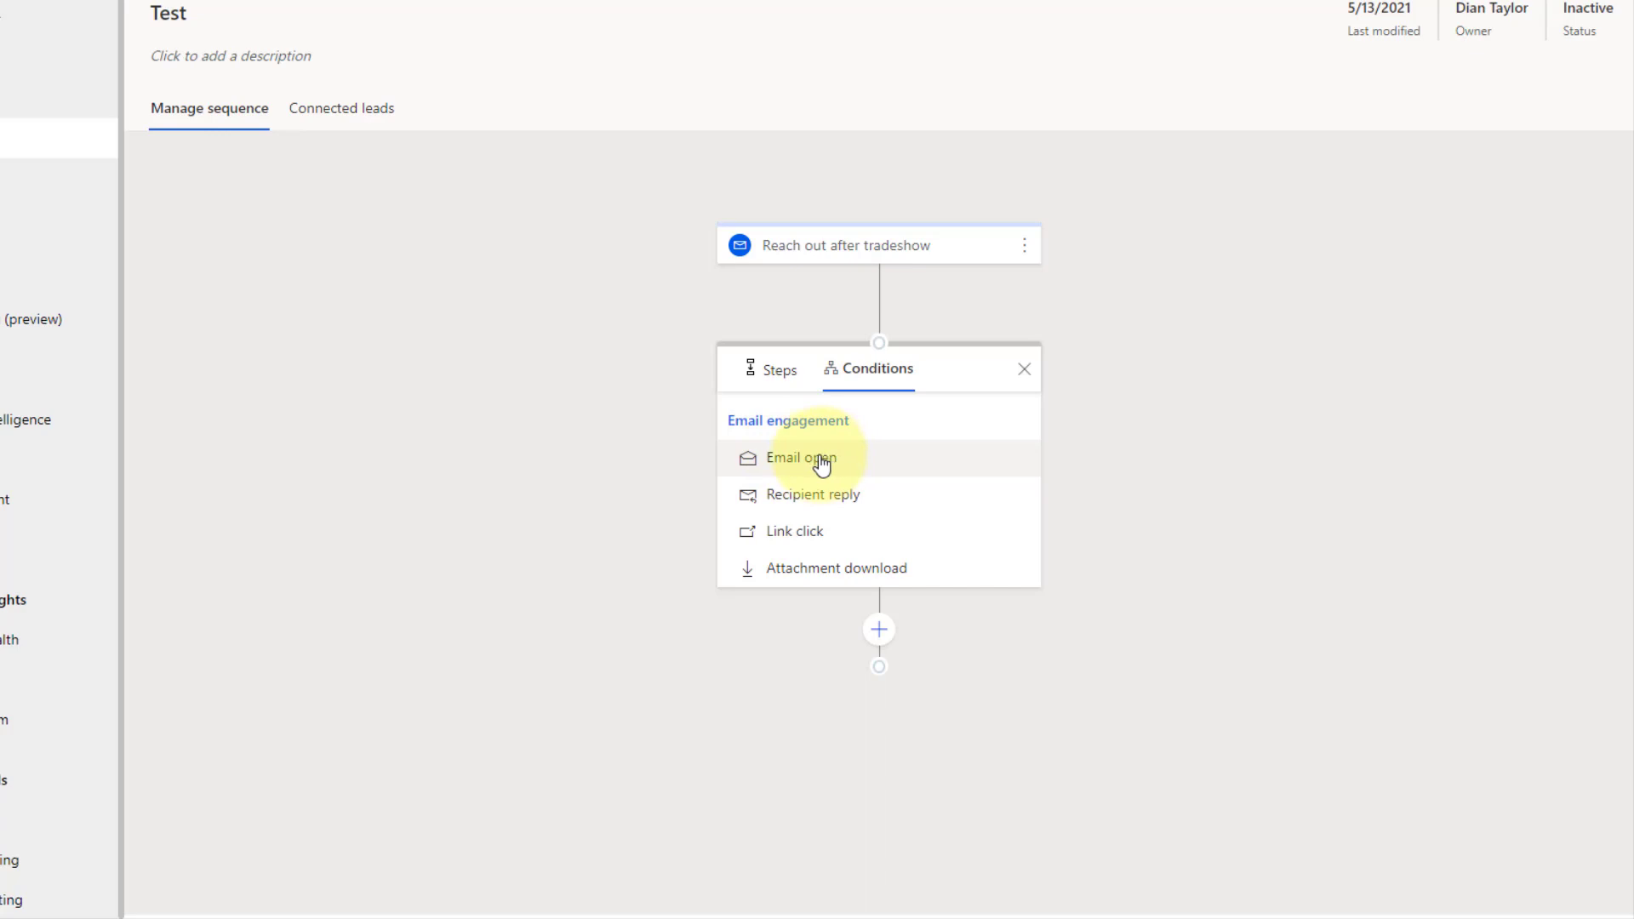
Step: Add an Email open check waiting 2 days, sending opened emails early to Yes, and save it
{"action": "left_click", "coordinate": [822, 463]}
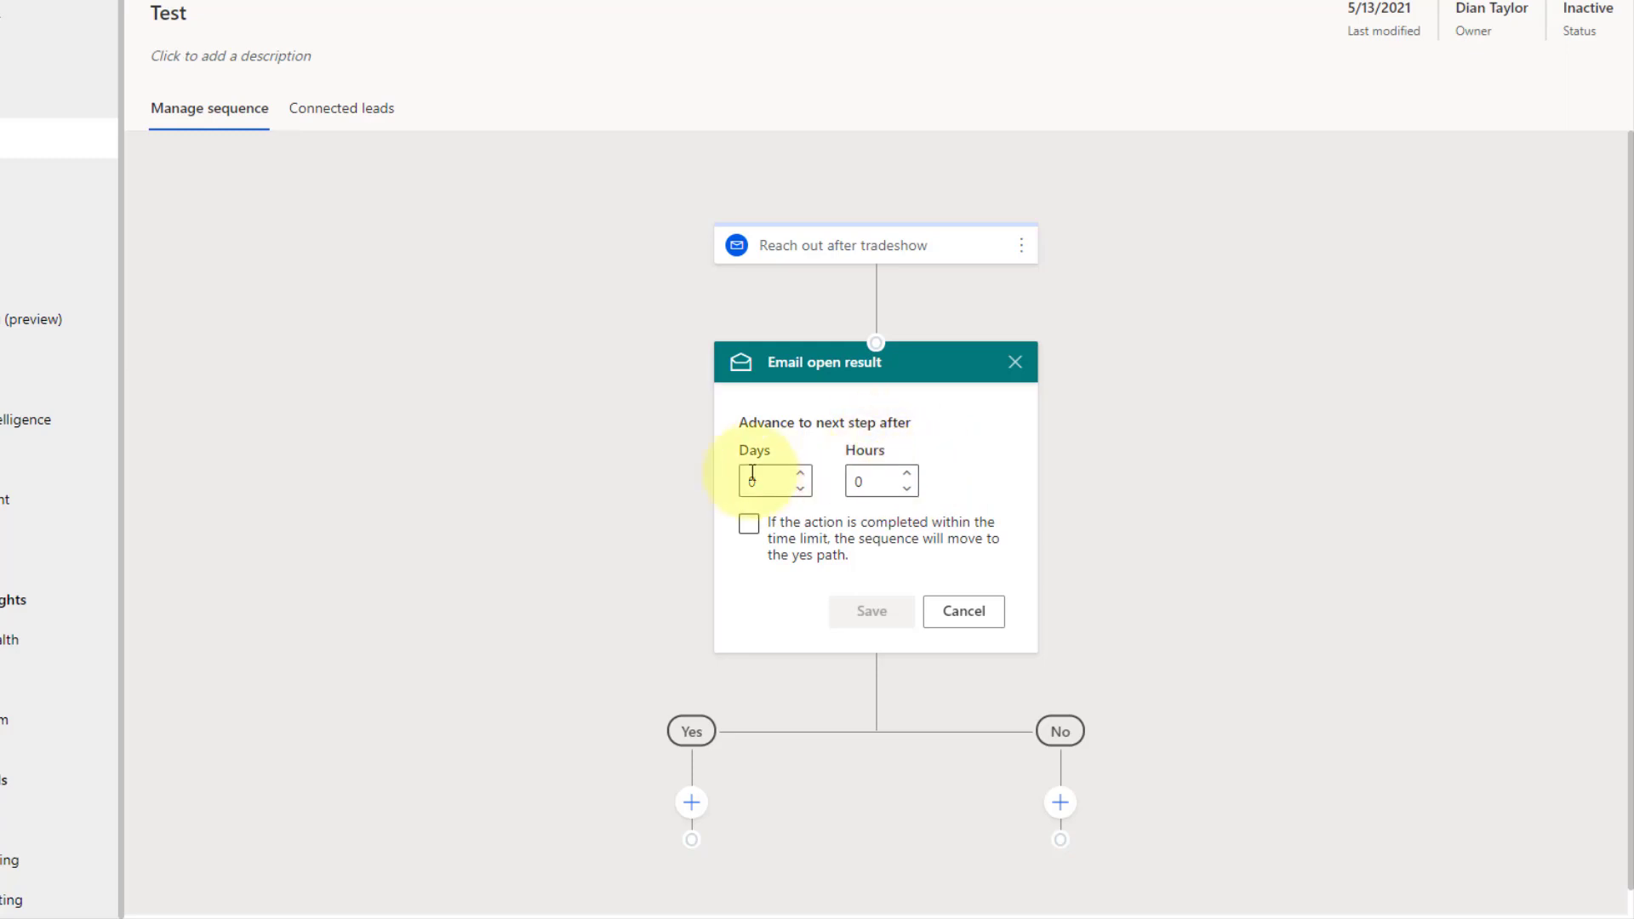
{"action": "left_click", "coordinate": [801, 474]}
{"action": "left_click", "coordinate": [801, 474]}
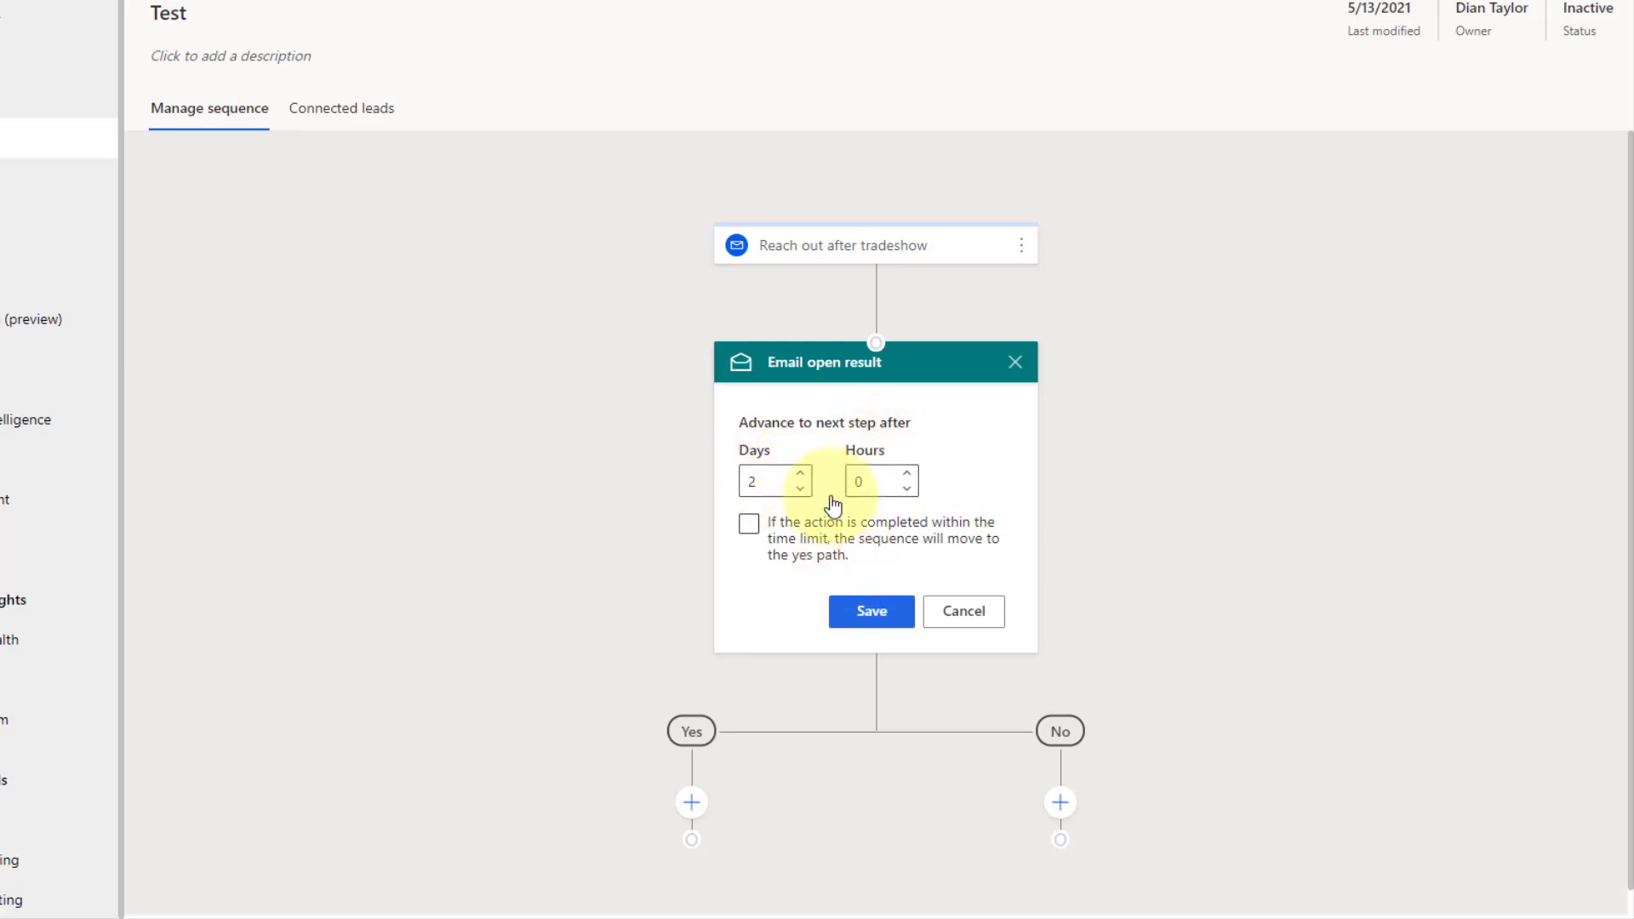
{"action": "scroll", "coordinate": [792, 570], "scroll_direction": "down", "scroll_amount": 1}
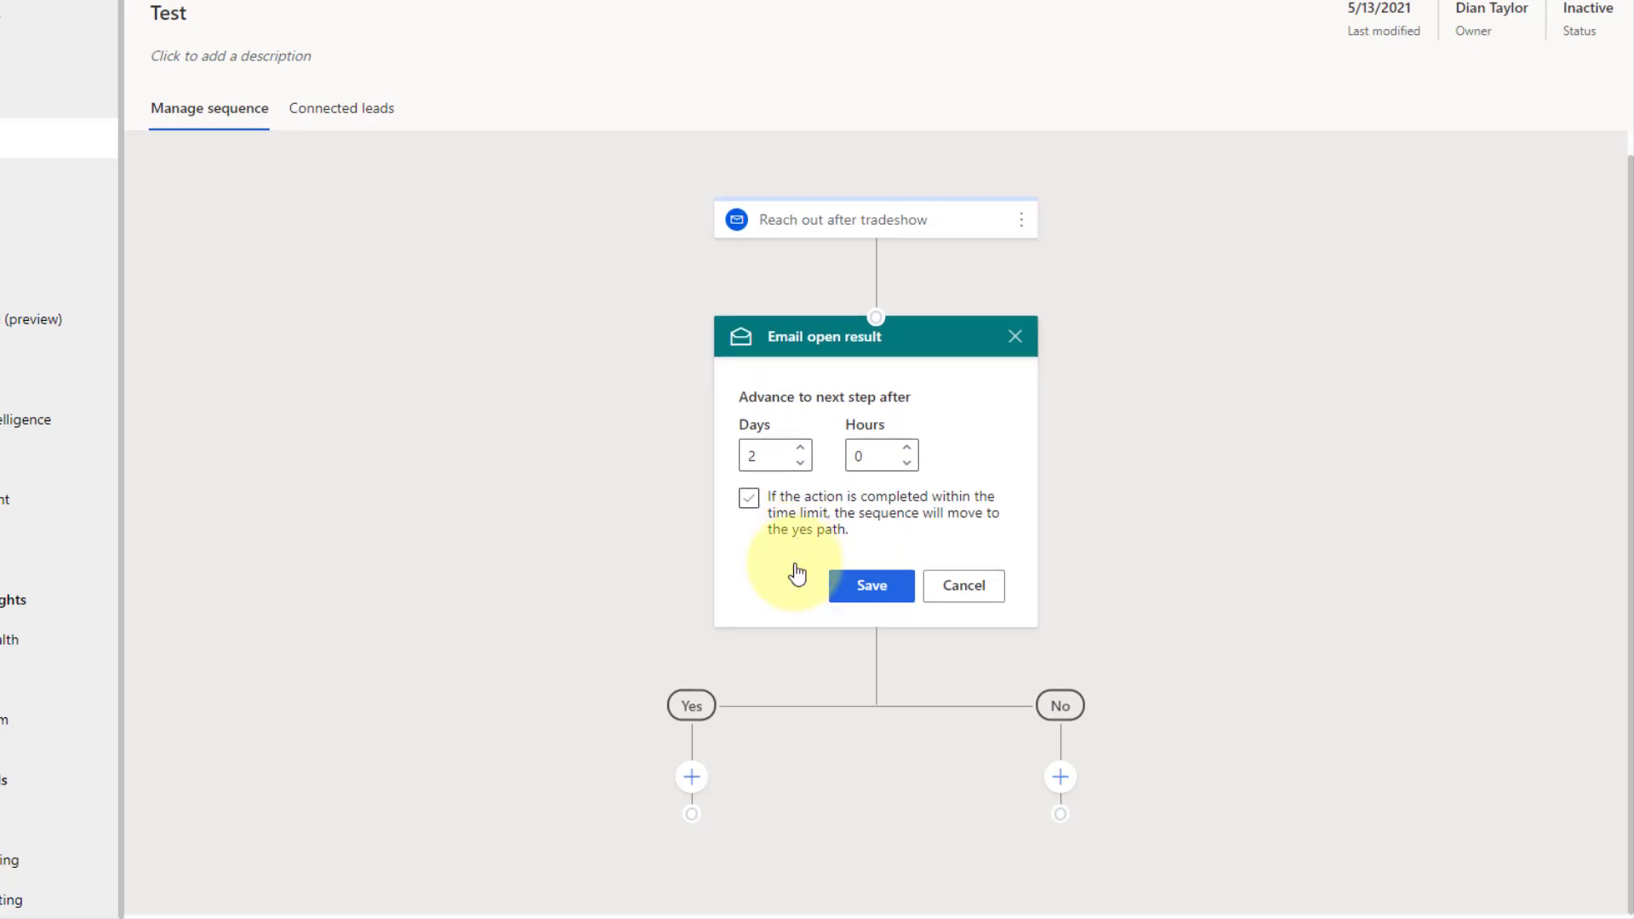
{"action": "left_click", "coordinate": [748, 504]}
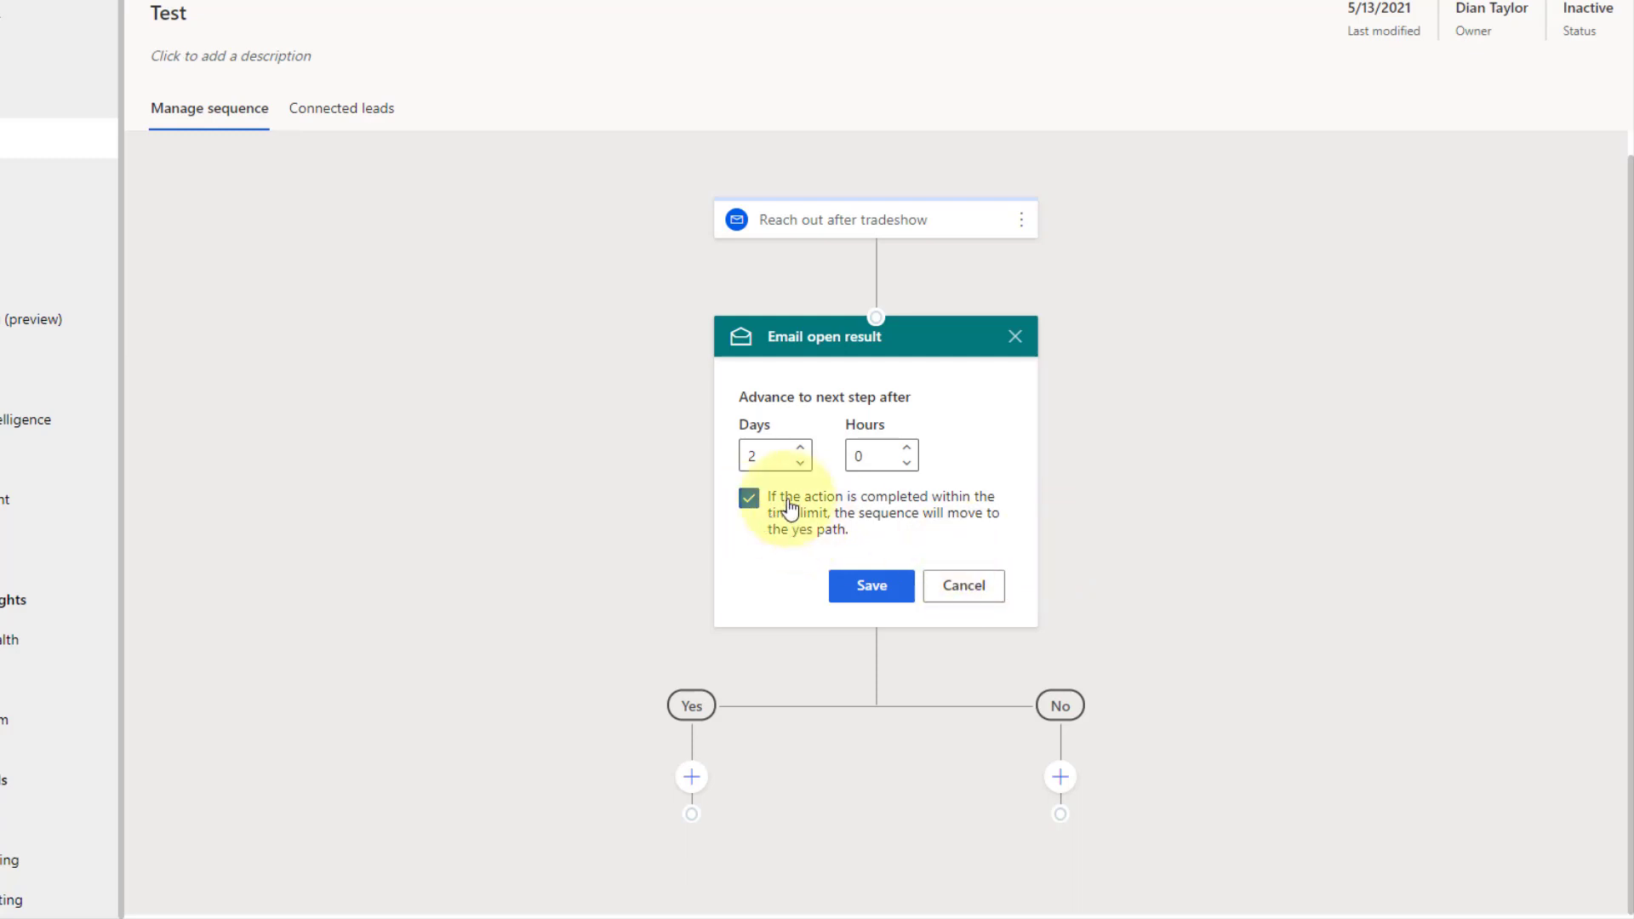
{"action": "left_click", "coordinate": [871, 587]}
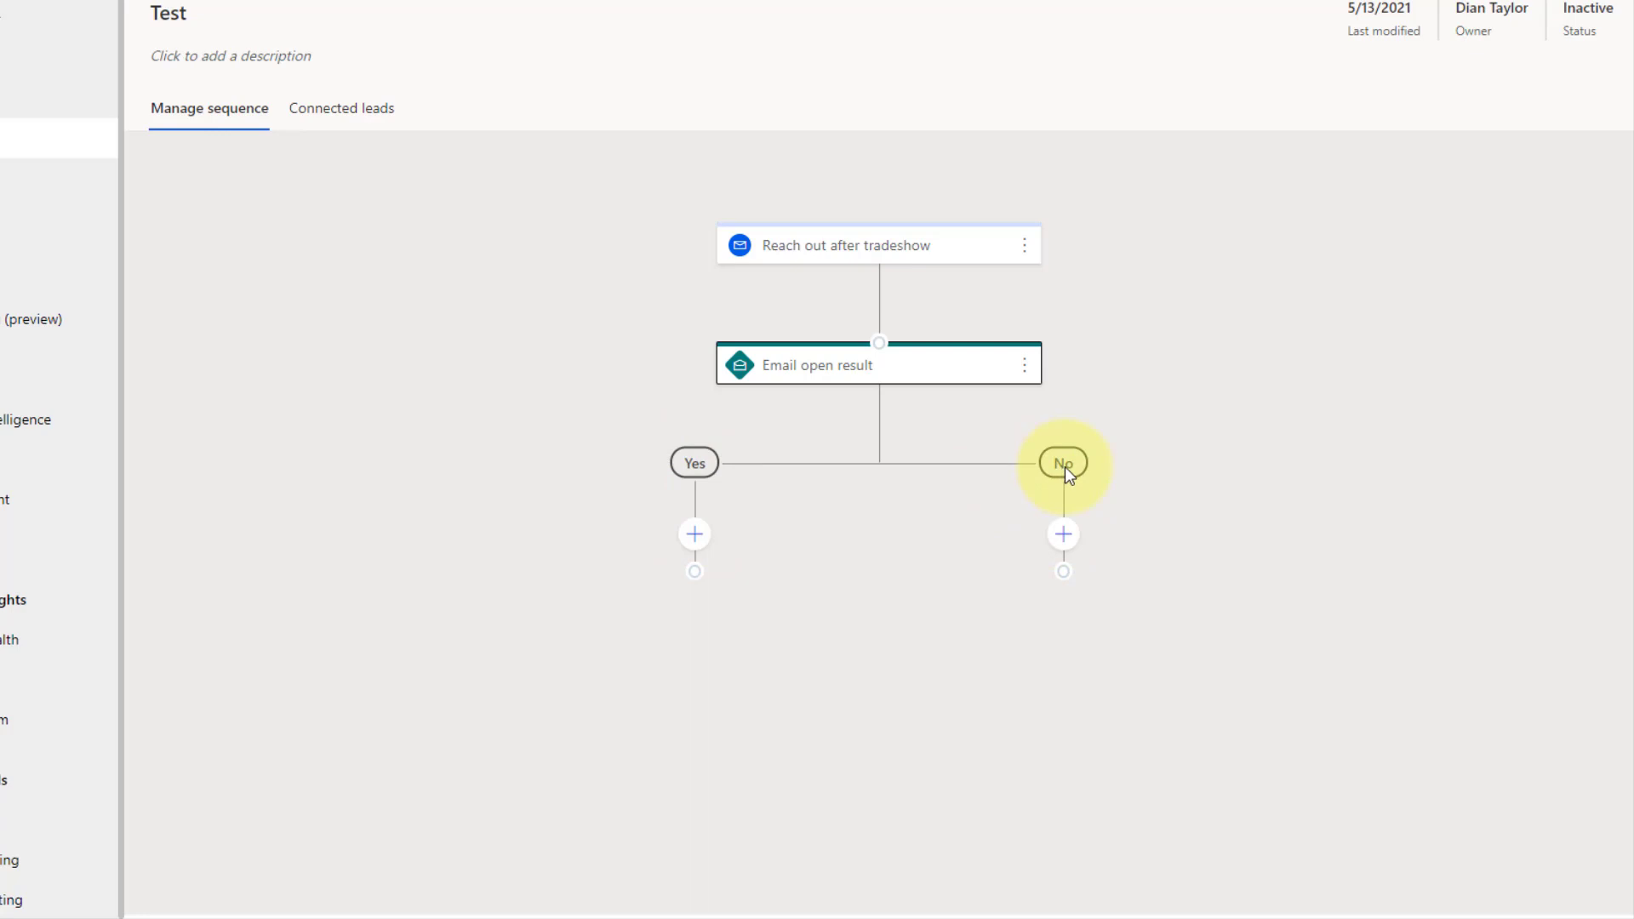
Step: Start an automated email step on the No branch, then cancel it
{"action": "left_click", "coordinate": [1064, 534]}
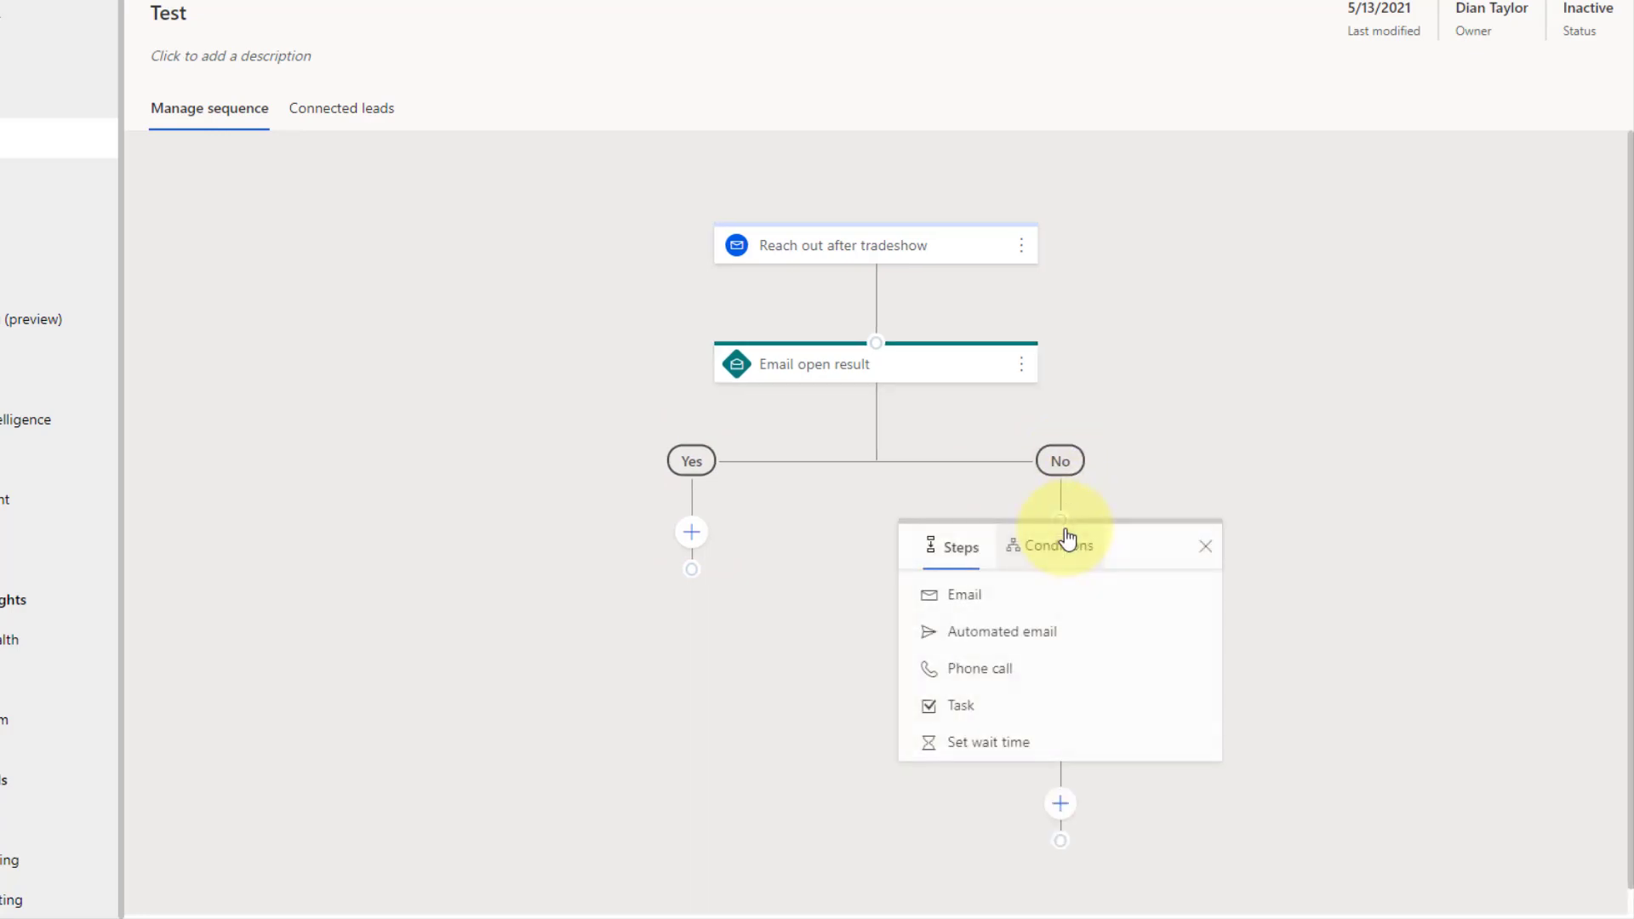
{"action": "left_click", "coordinate": [1034, 631]}
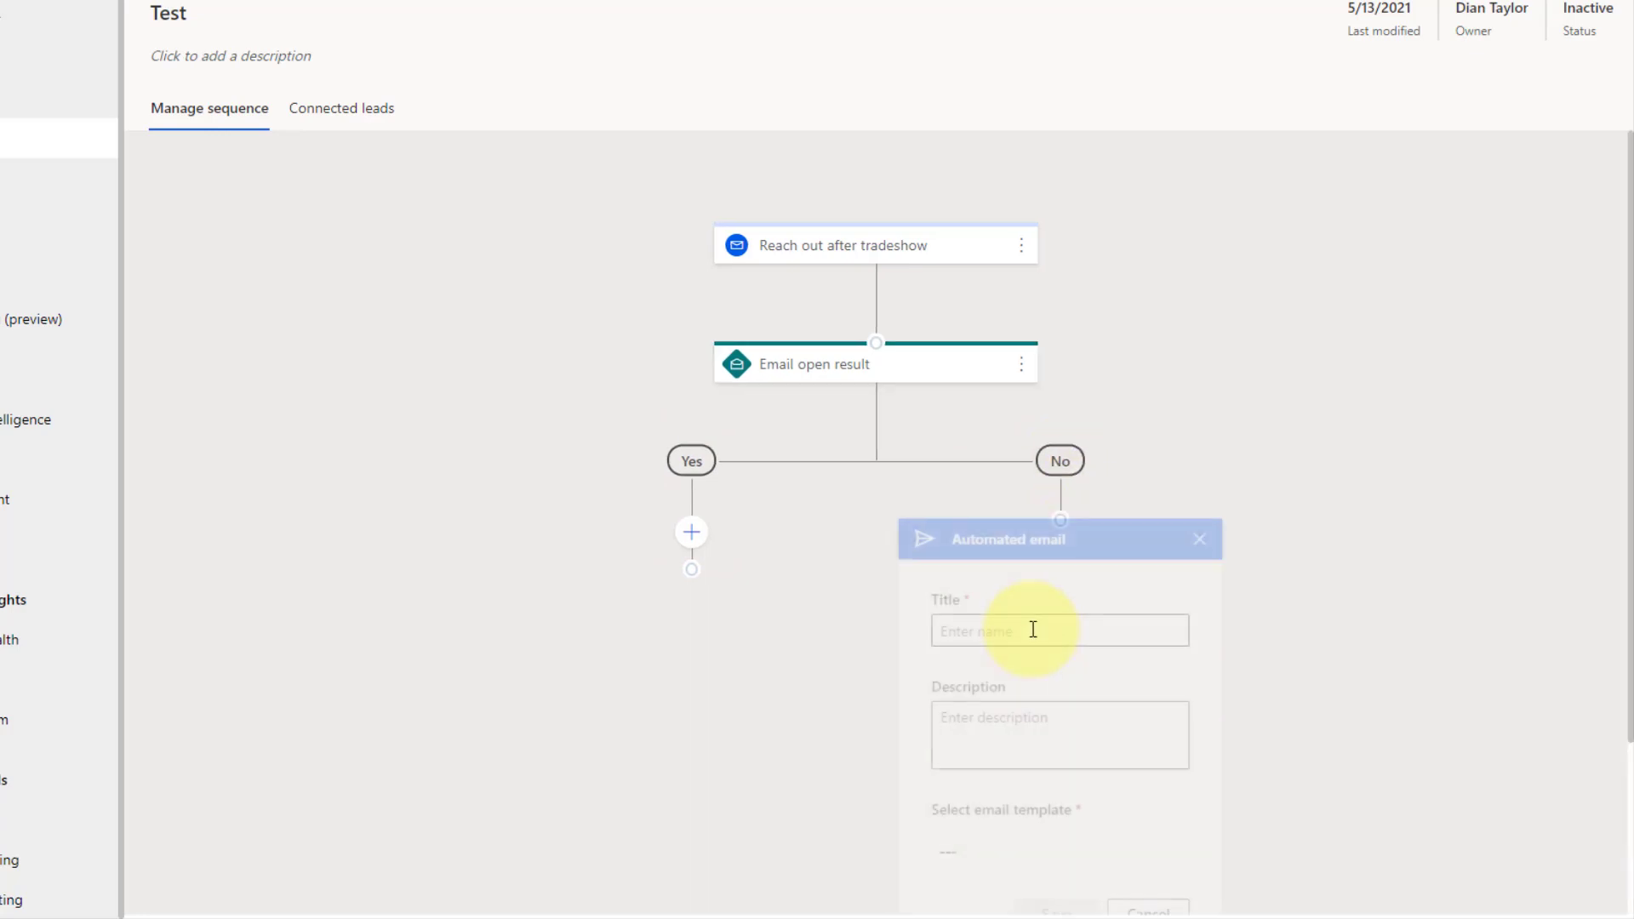
{"action": "left_click", "coordinate": [1064, 630]}
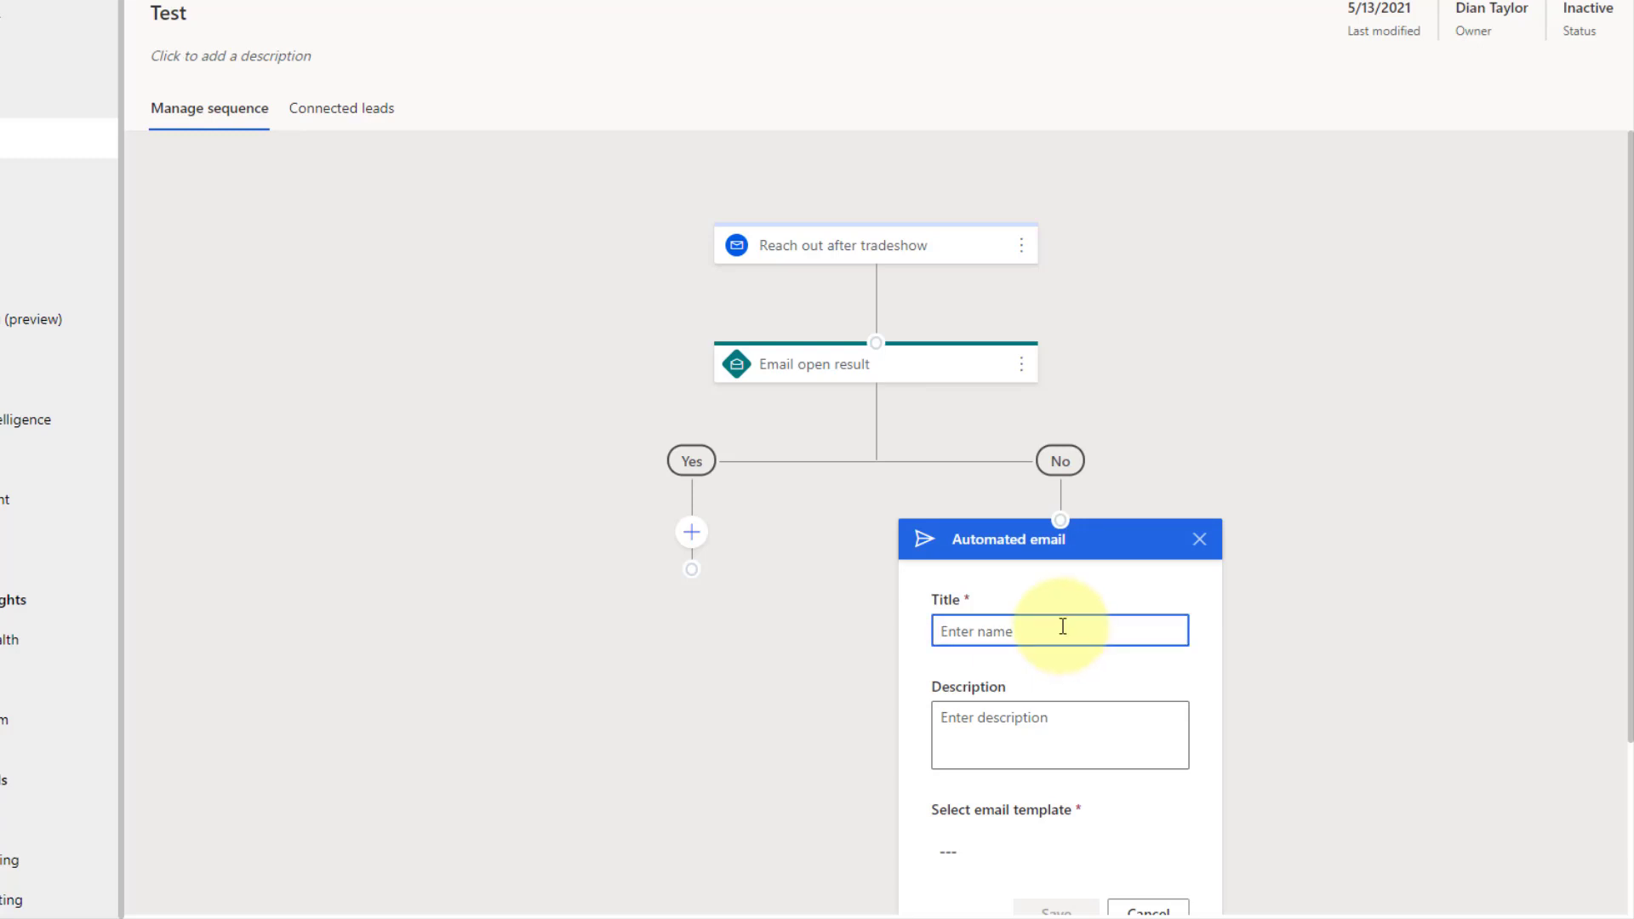
{"action": "left_click", "coordinate": [1207, 550]}
Step: Add a phone call step titled 'Follow up call on email open' to the Yes branch
{"action": "left_click", "coordinate": [693, 533]}
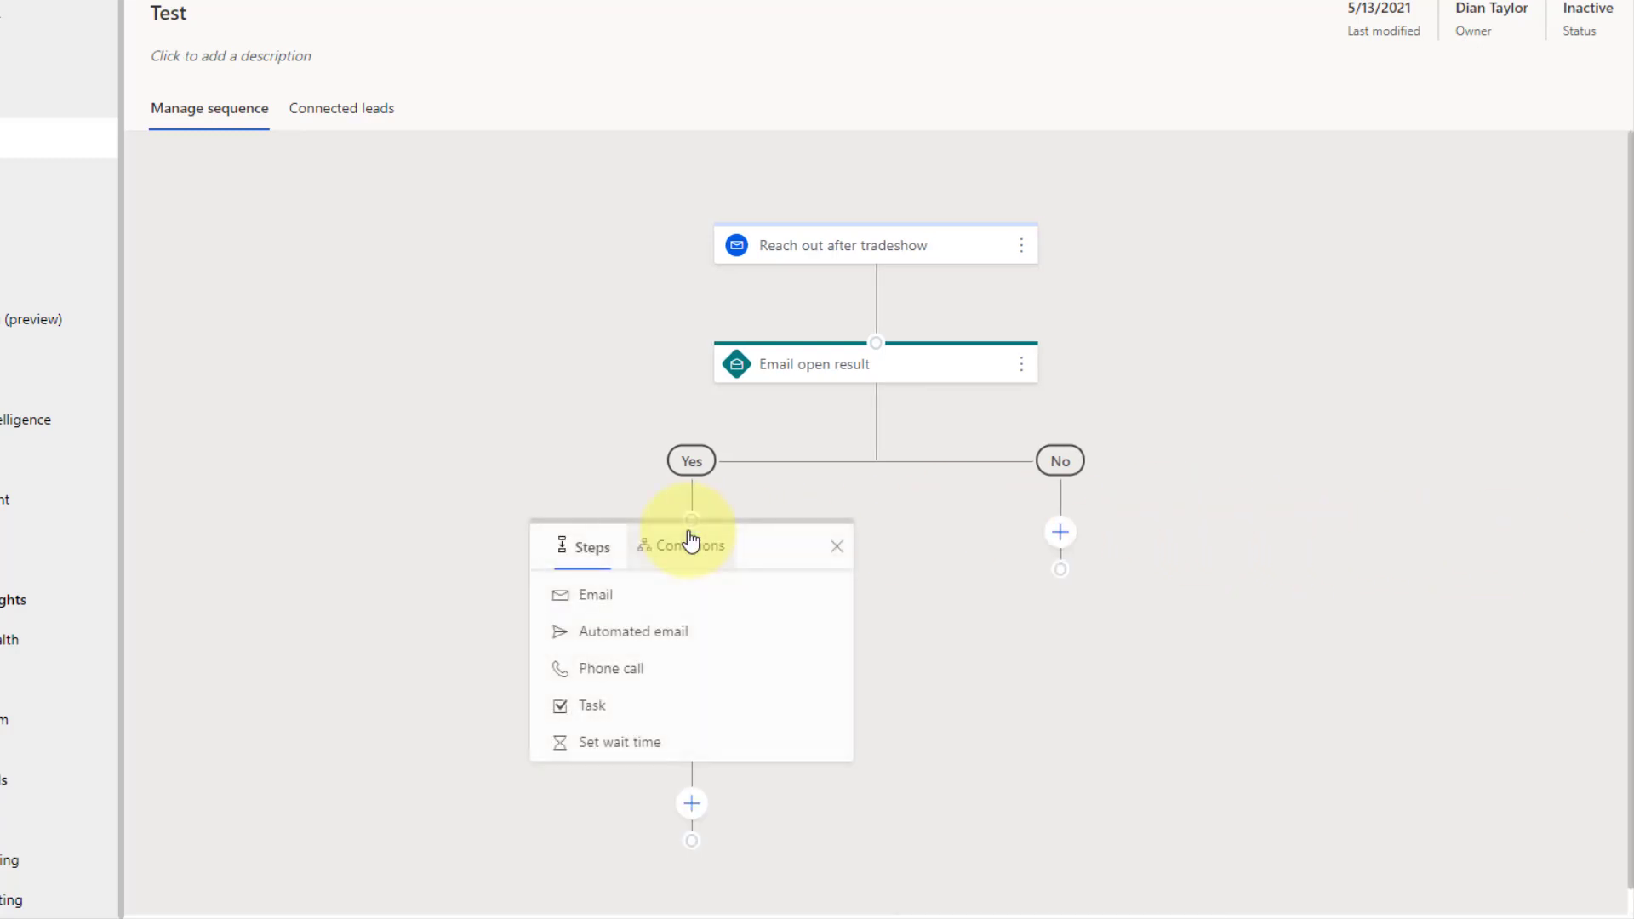
{"action": "left_click", "coordinate": [644, 670]}
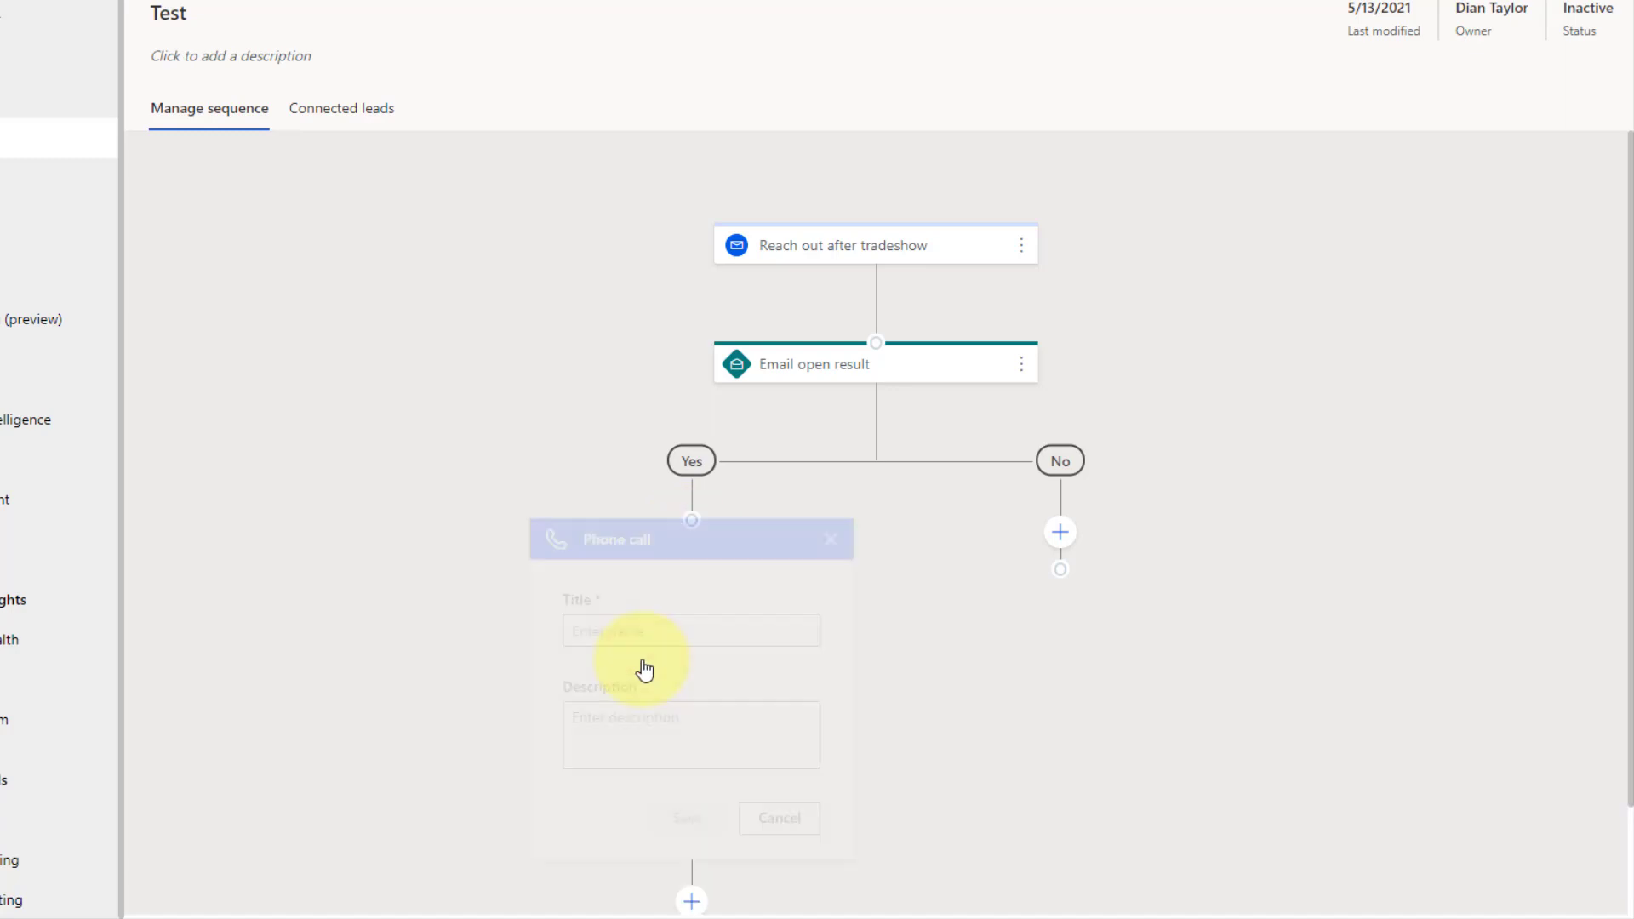
{"action": "left_click", "coordinate": [638, 632]}
{"action": "type", "text": "F"}
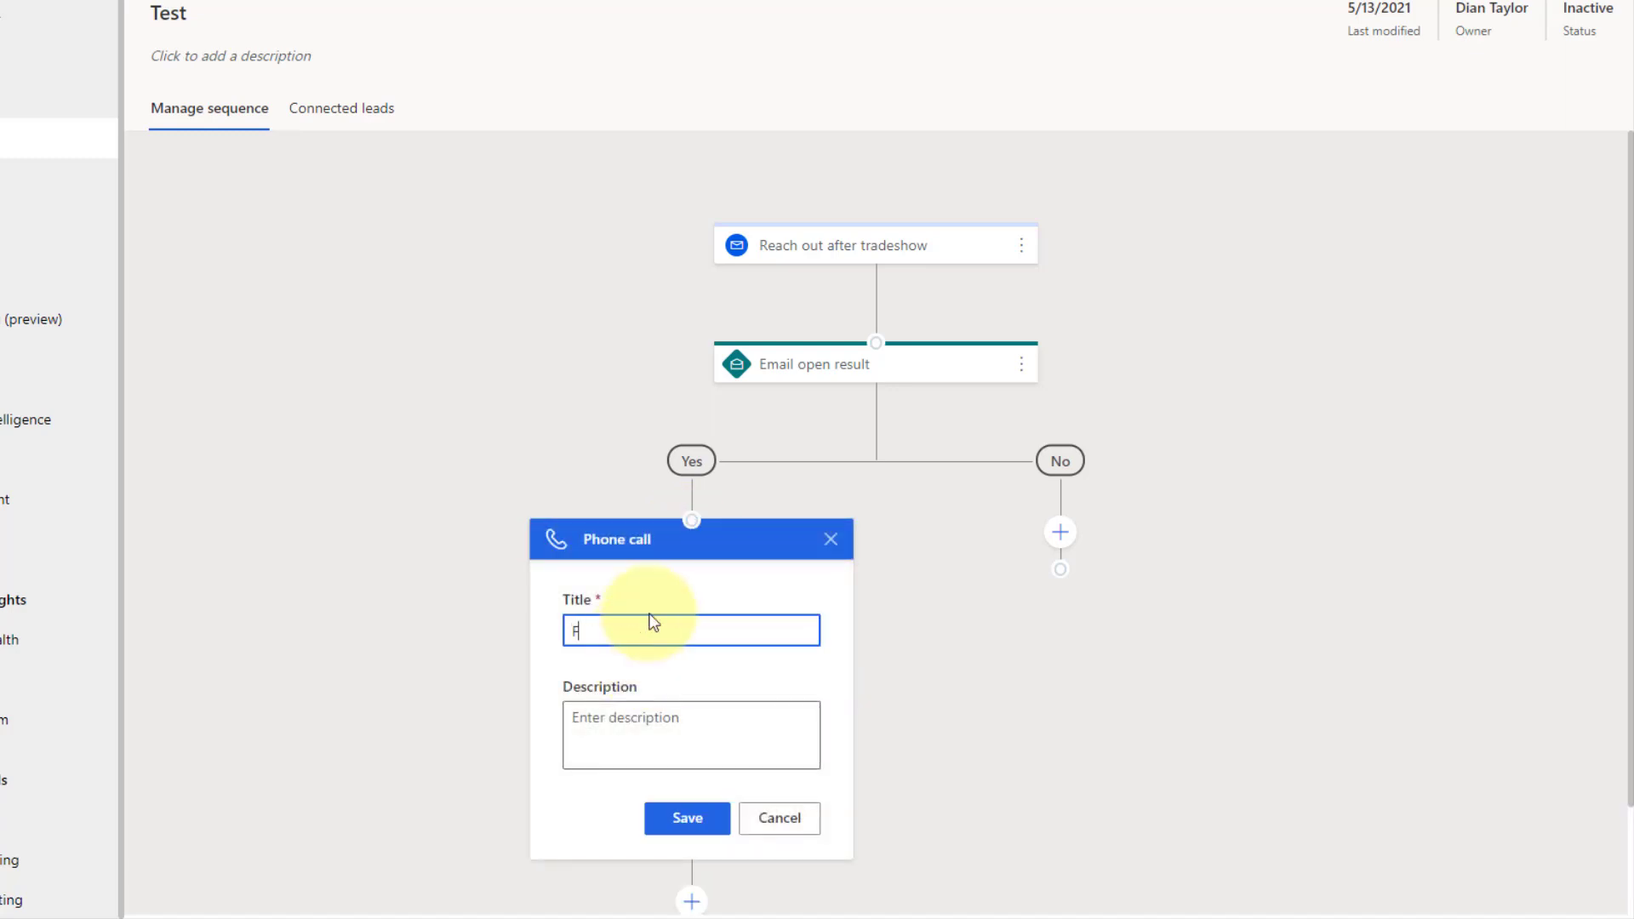
{"action": "type", "text": "ollow up call on email open"}
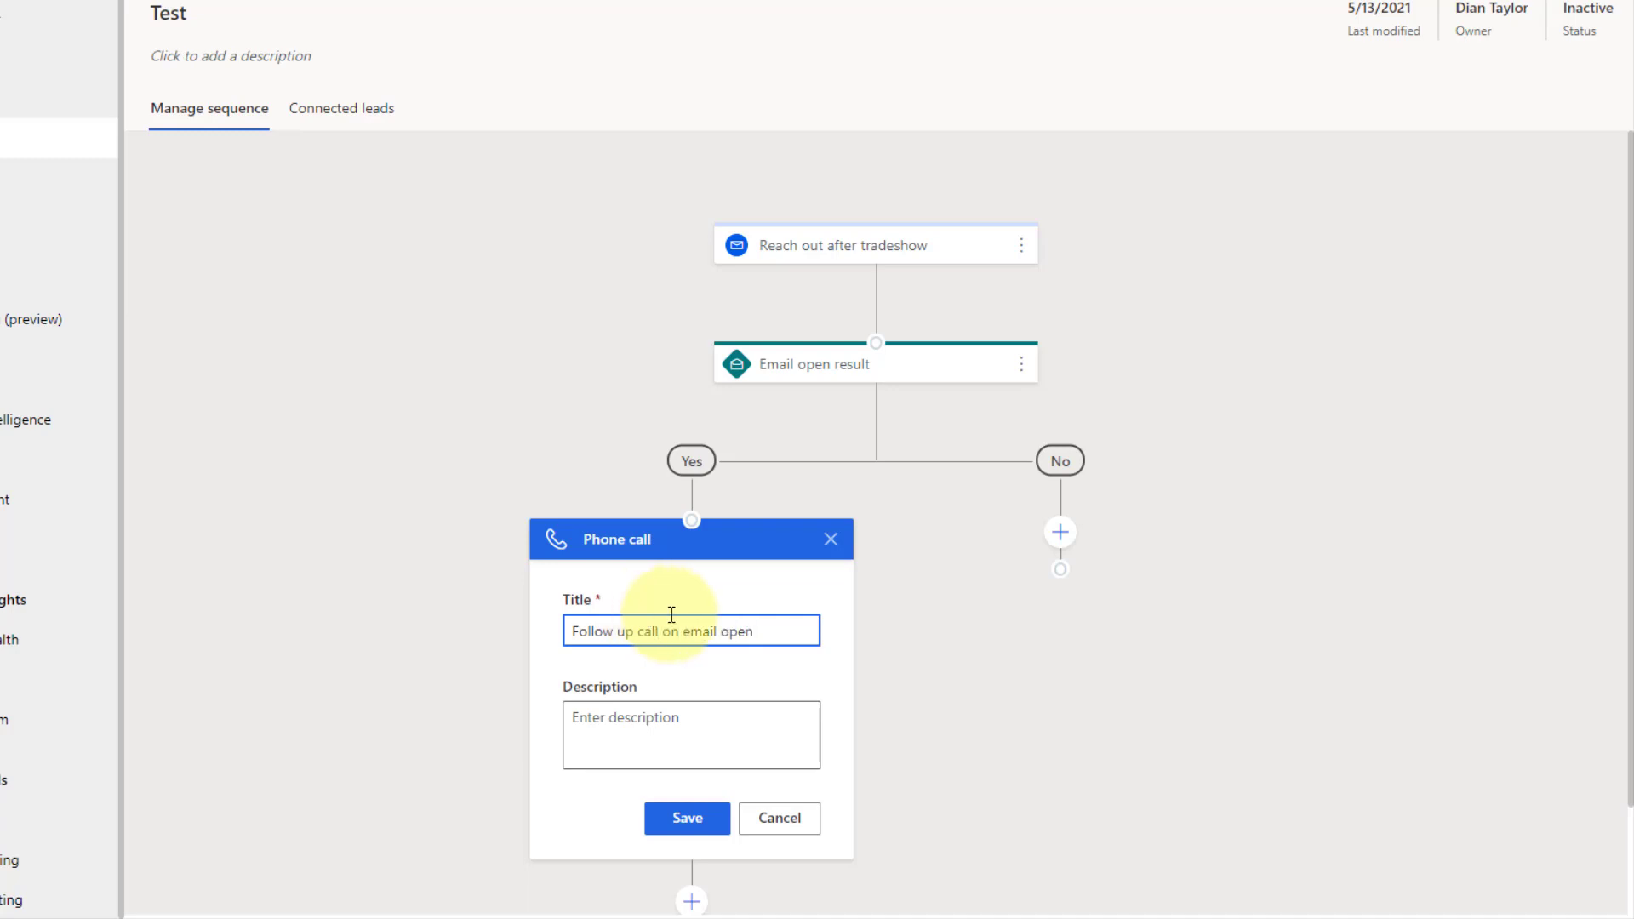
{"action": "left_click", "coordinate": [677, 817]}
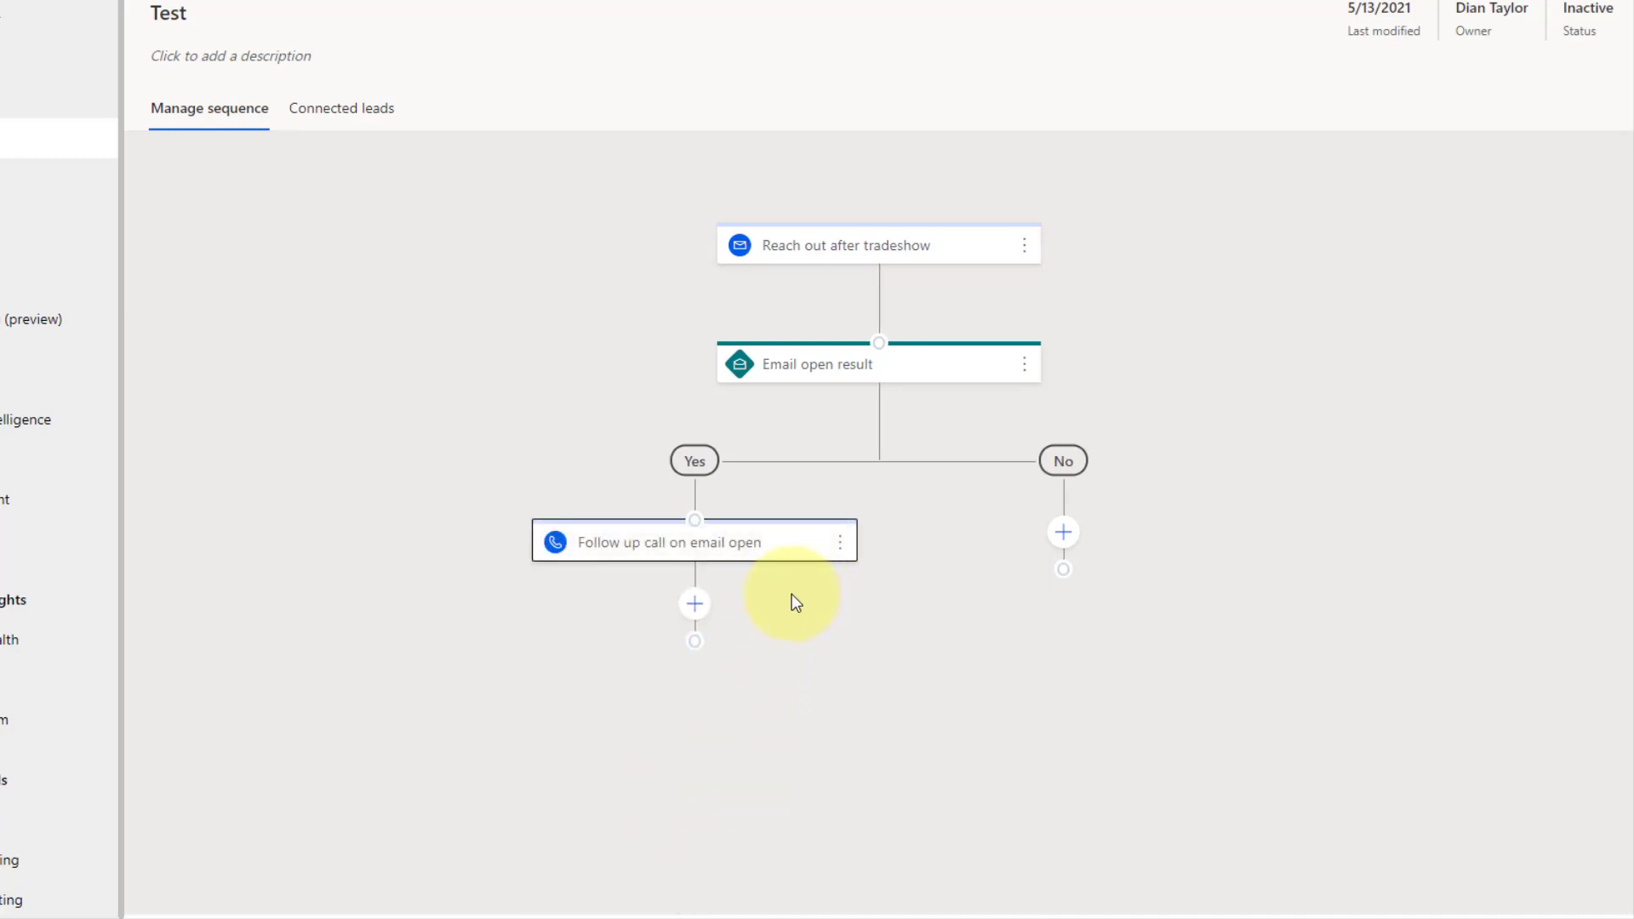
{"action": "left_click", "coordinate": [694, 604]}
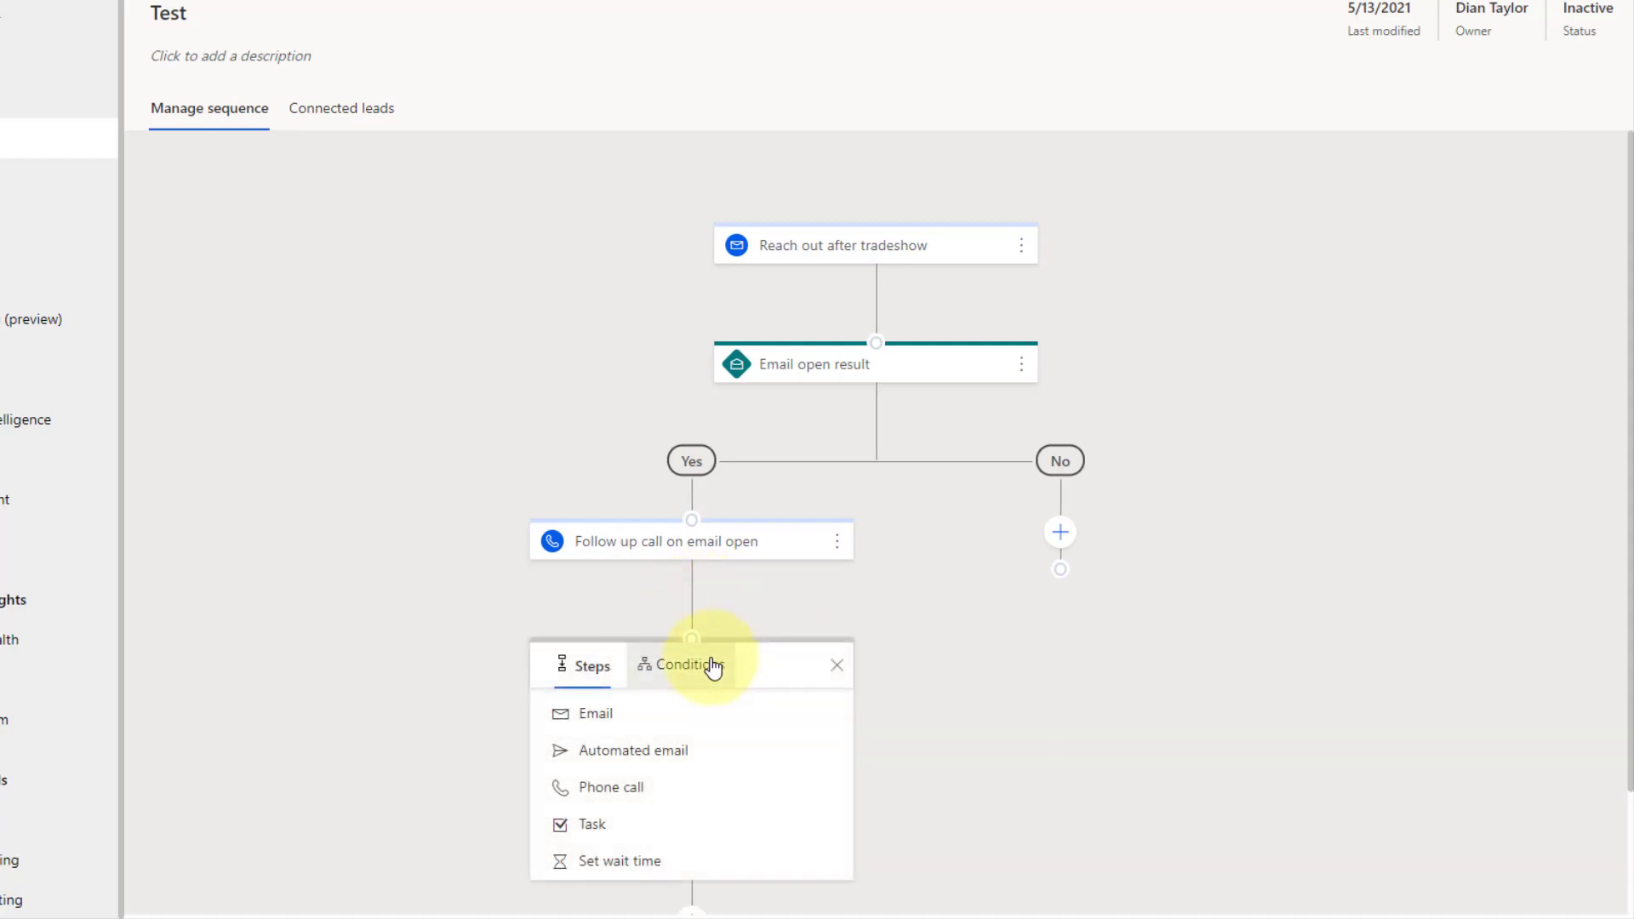
Step: Add a 'Call status is Made' condition after the follow-up call
{"action": "left_click", "coordinate": [713, 667]}
{"action": "scroll", "coordinate": [877, 638], "scroll_direction": "down", "scroll_amount": 1}
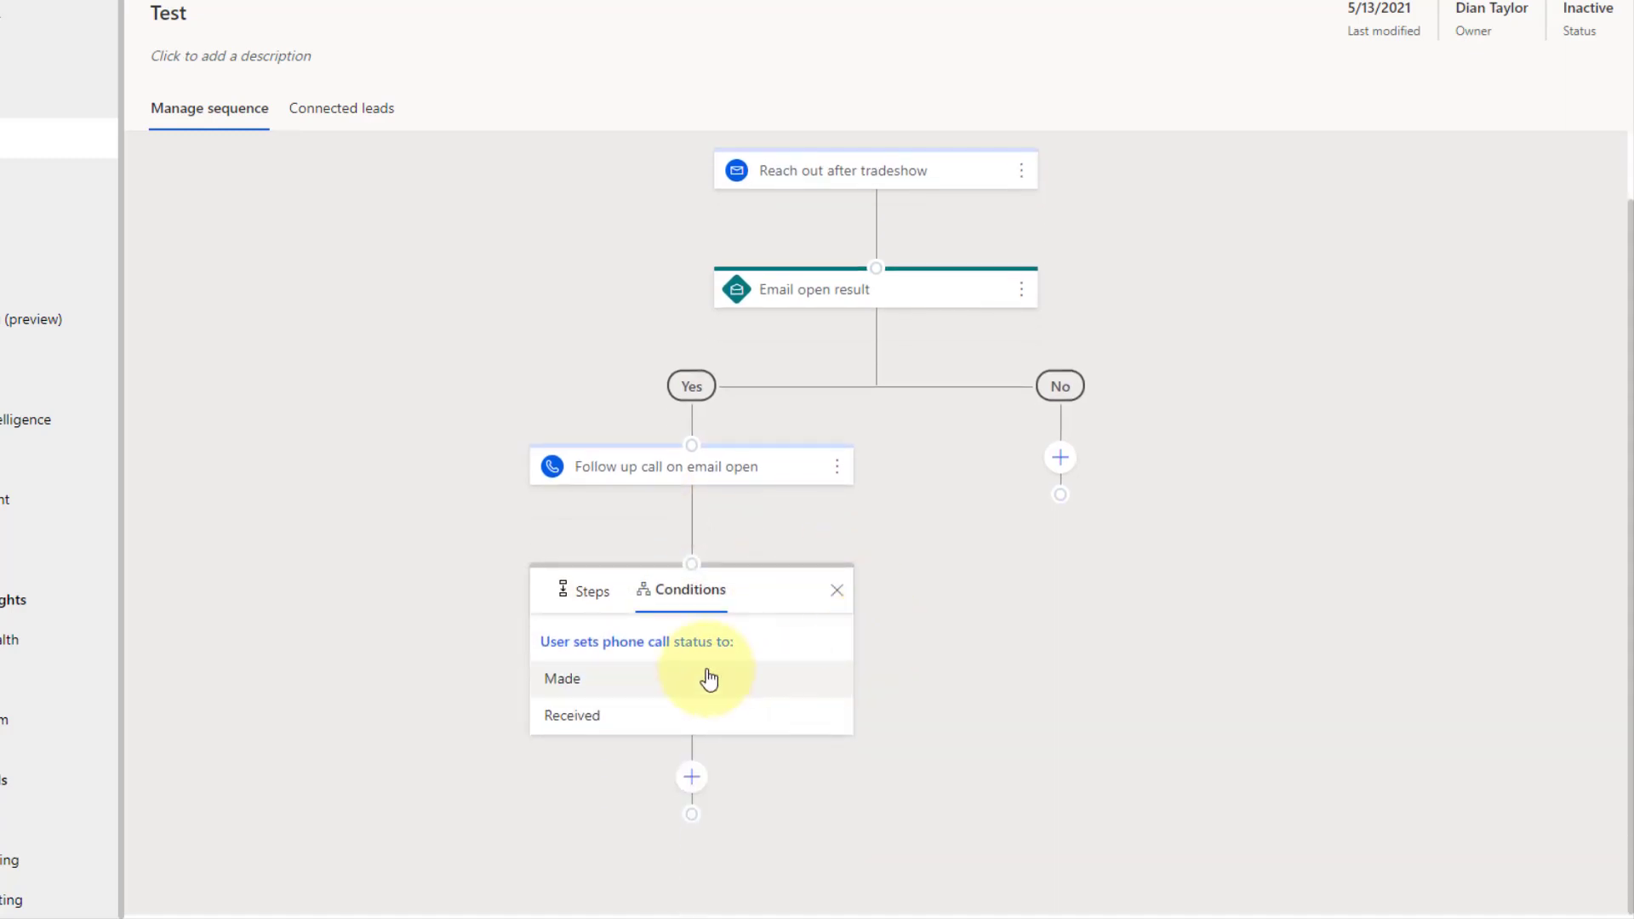
{"action": "left_click", "coordinate": [587, 681]}
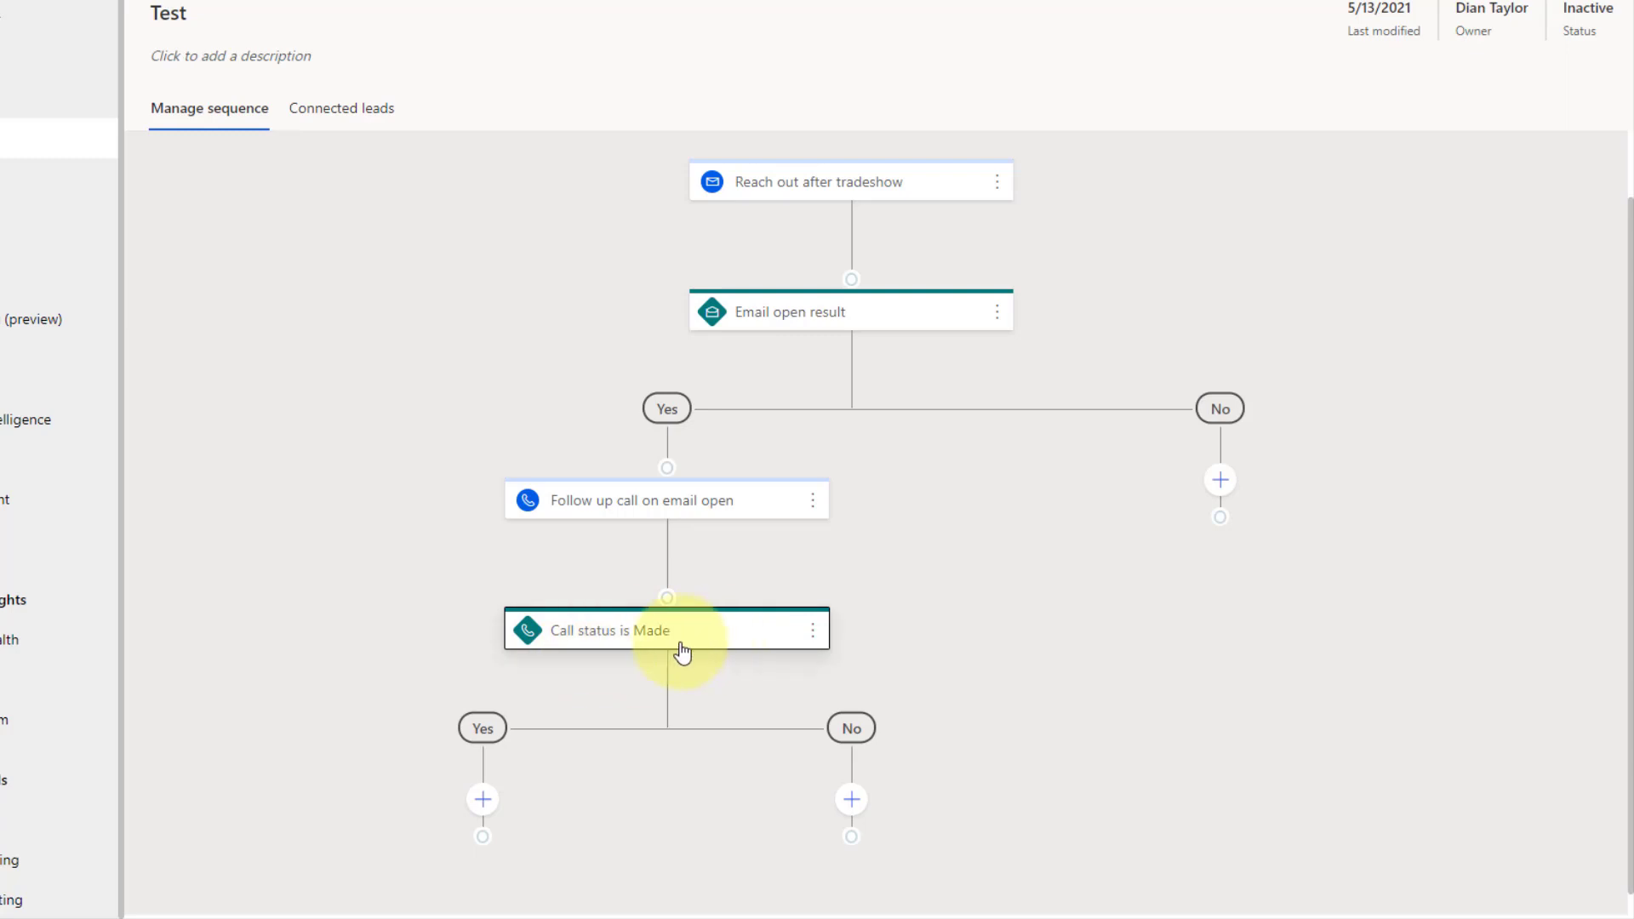
{"action": "scroll", "coordinate": [615, 623], "scroll_direction": "down", "scroll_amount": 1}
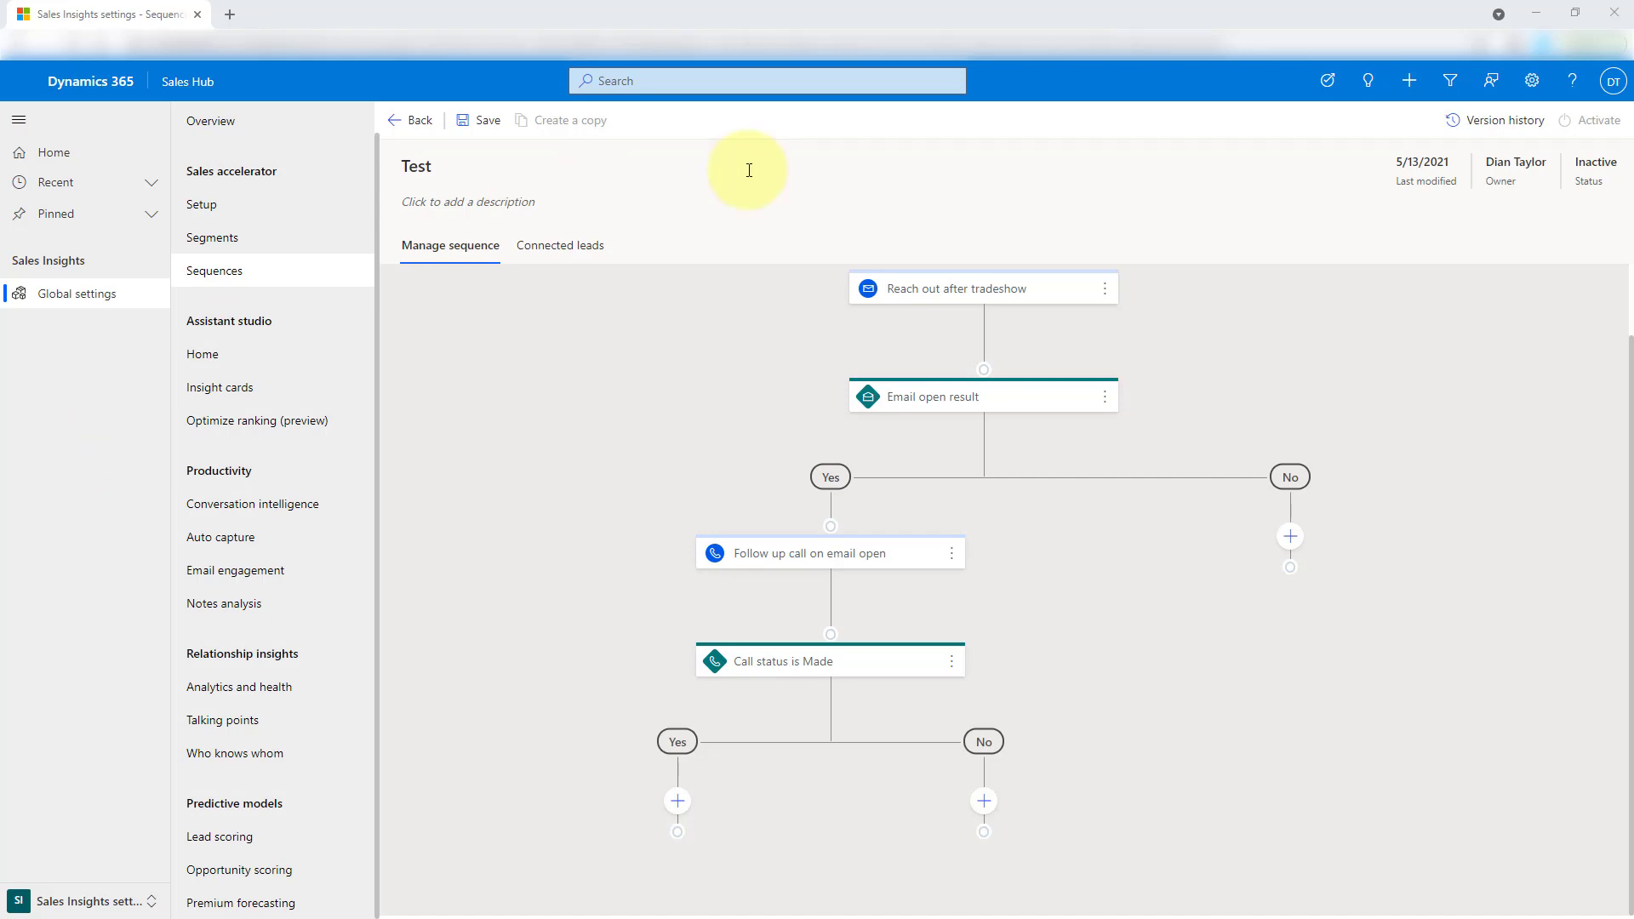
Step: View the Test sequence's Connected leads and its empty AllConnectedLeads table
{"action": "left_click", "coordinate": [580, 256]}
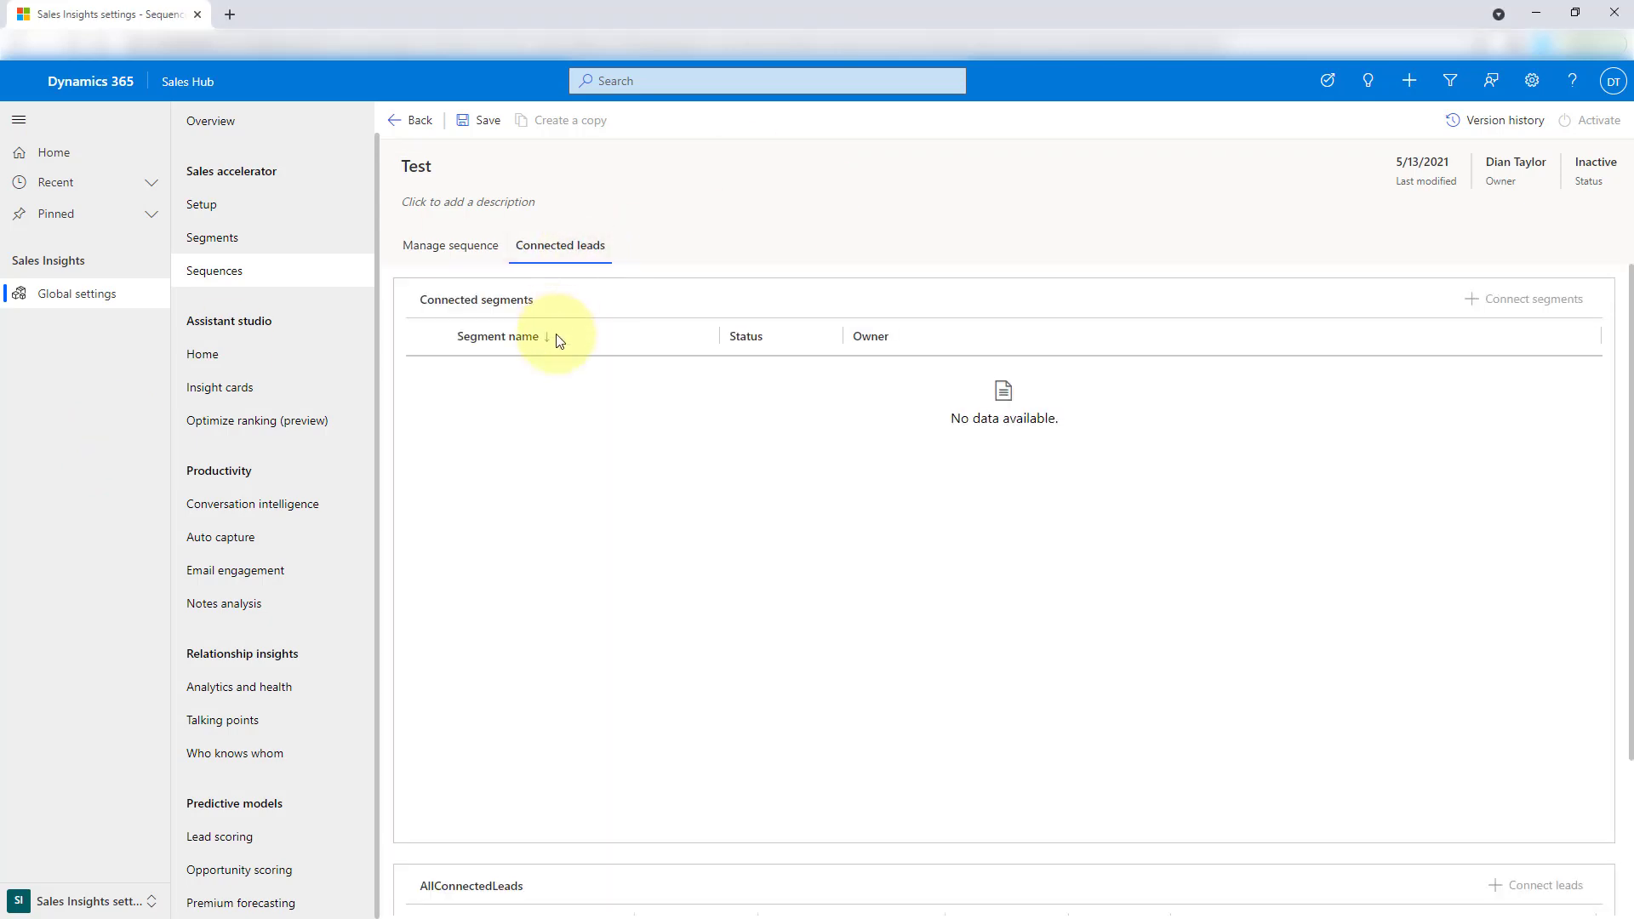
{"action": "scroll", "coordinate": [681, 613], "scroll_direction": "down", "scroll_amount": 3}
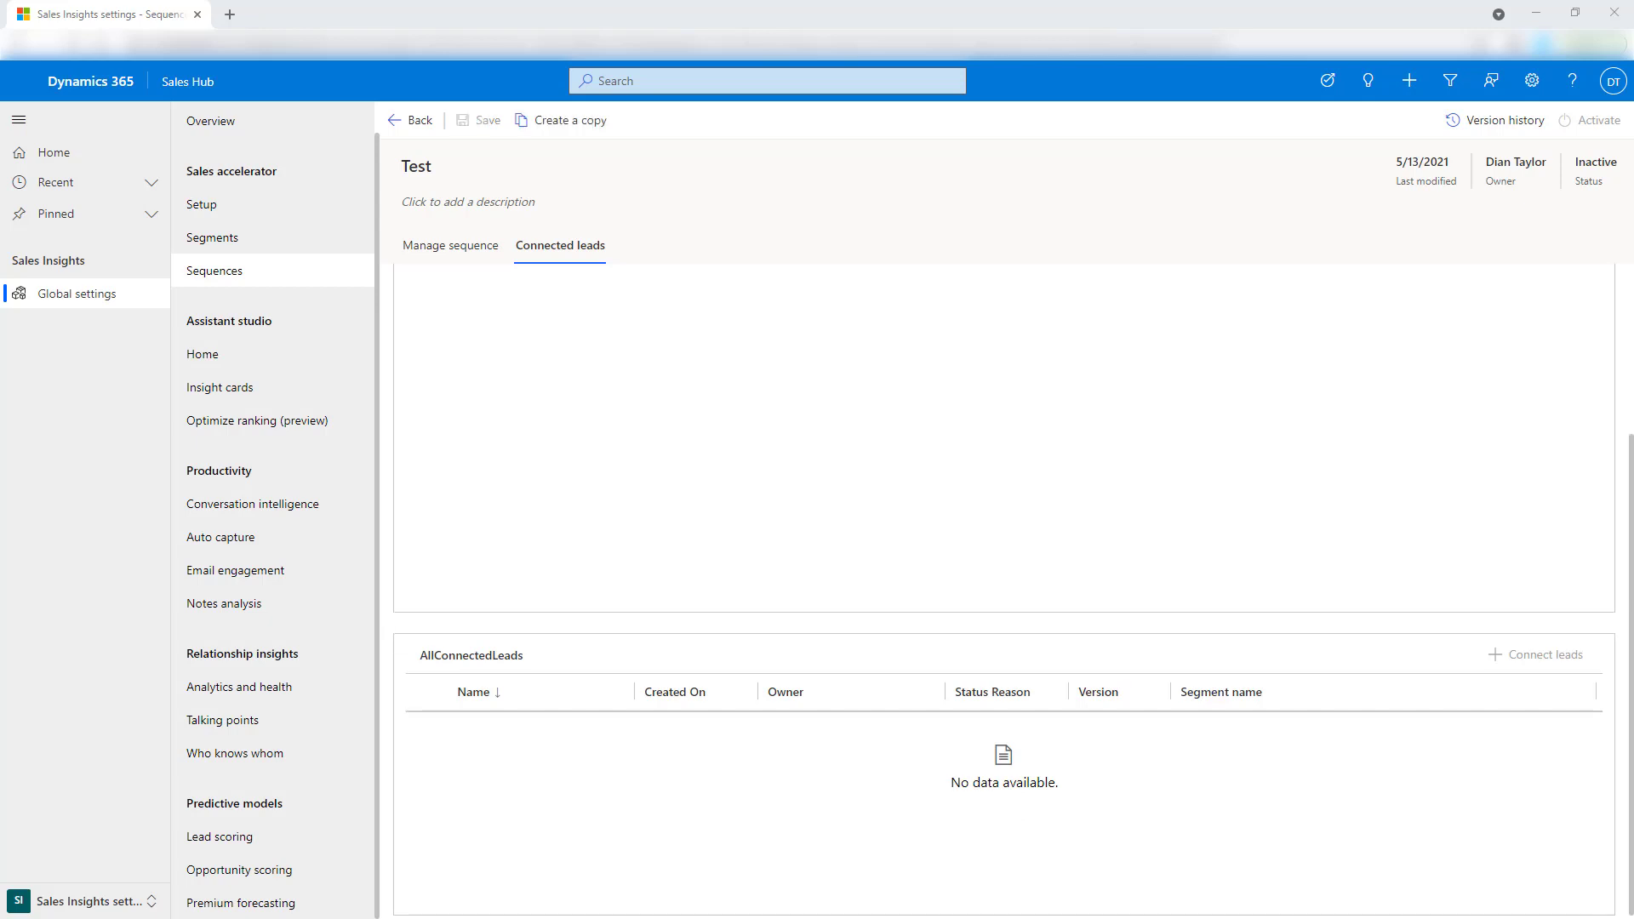
Step: Create a new Lead segment named 'Test Segment' and continue to its condition builder
{"action": "left_click", "coordinate": [226, 241]}
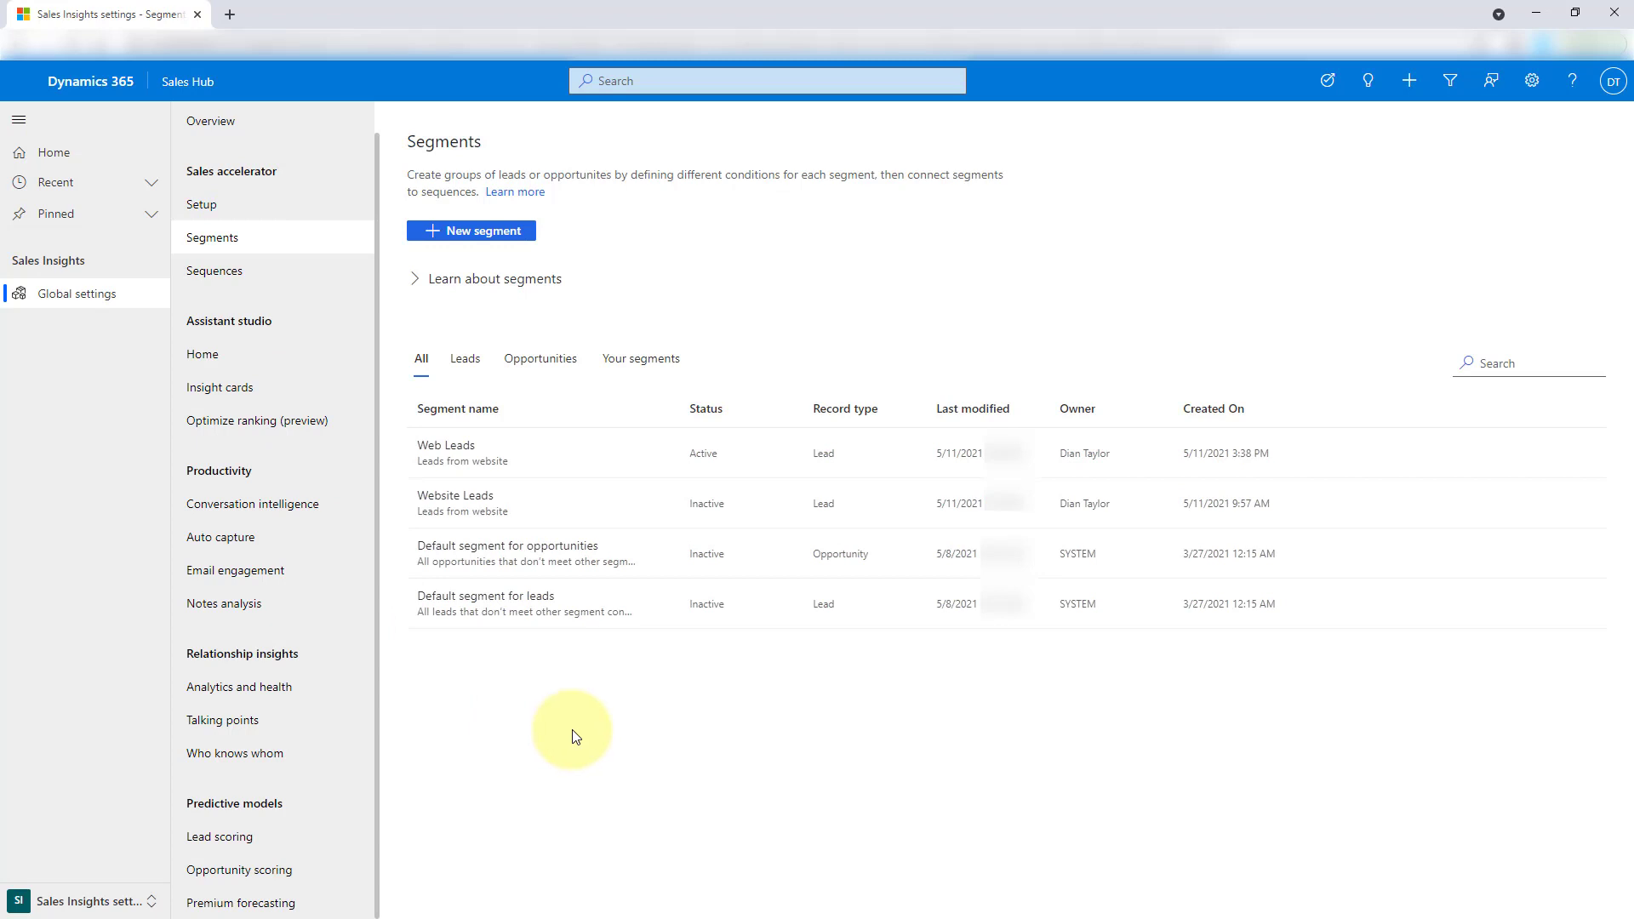
{"action": "left_click", "coordinate": [527, 239]}
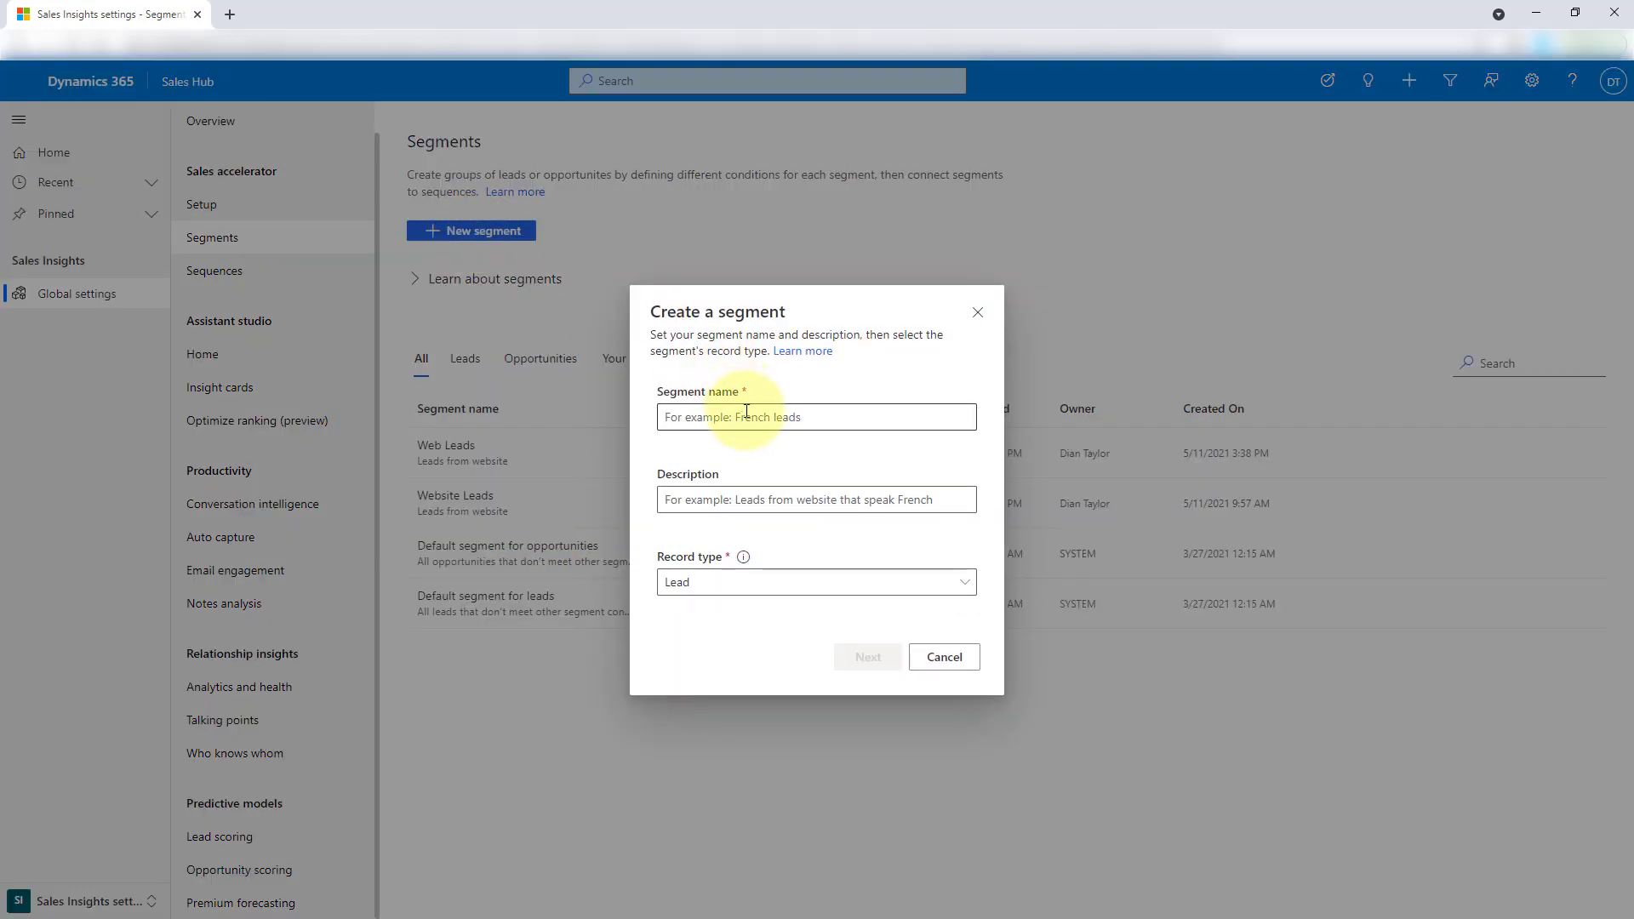
{"action": "left_click", "coordinate": [746, 412]}
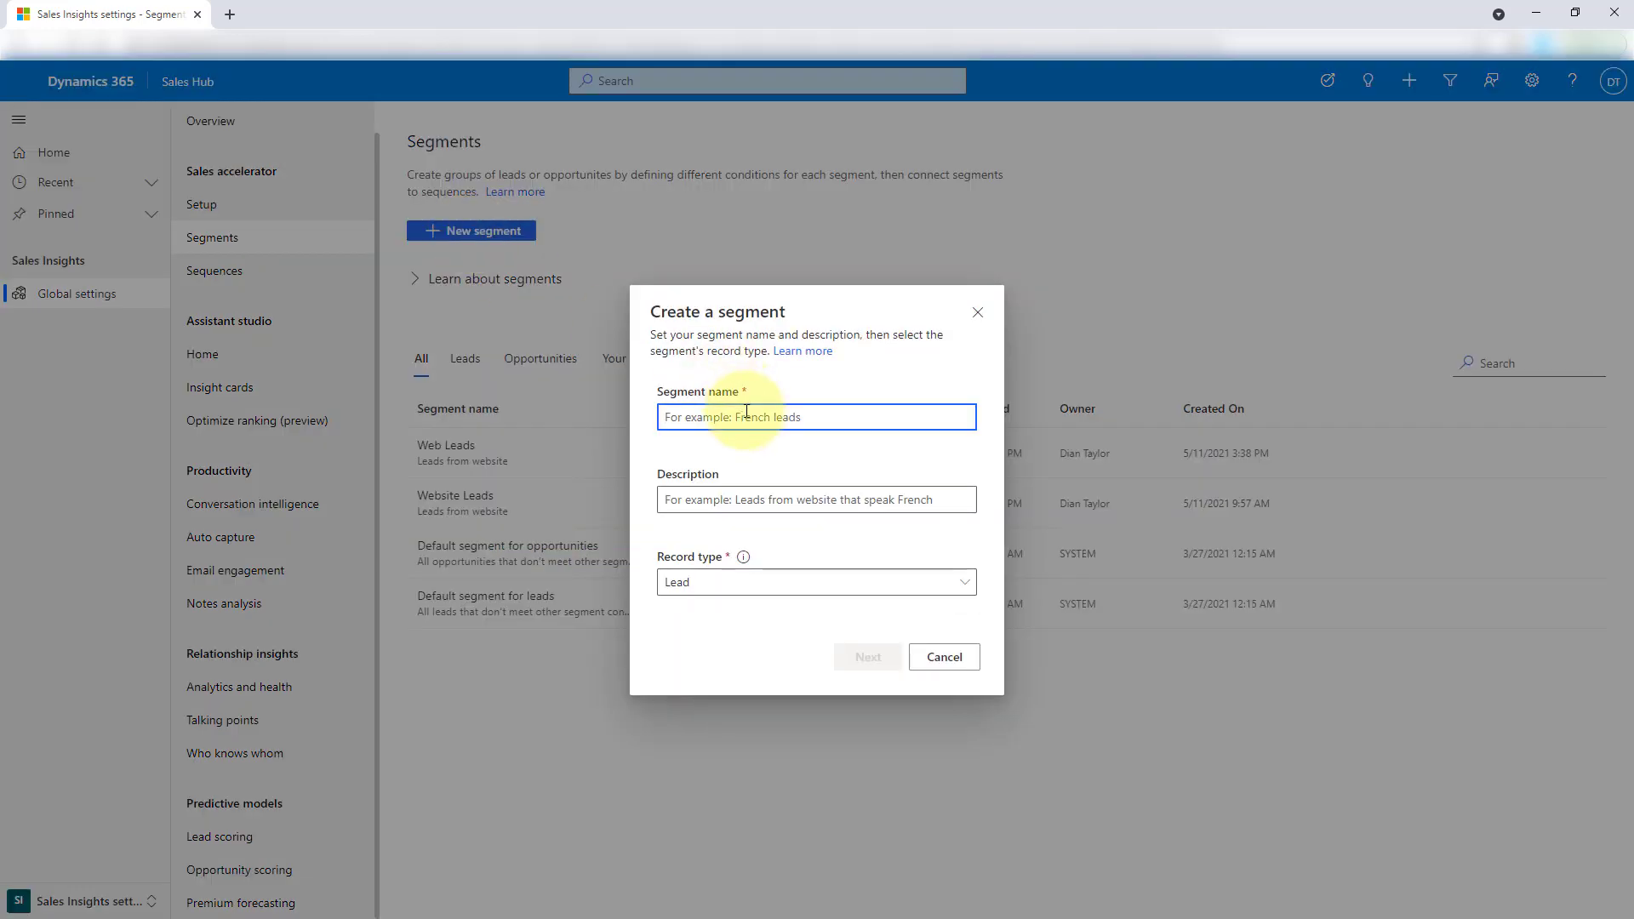
{"action": "type", "text": "Test Segmen"}
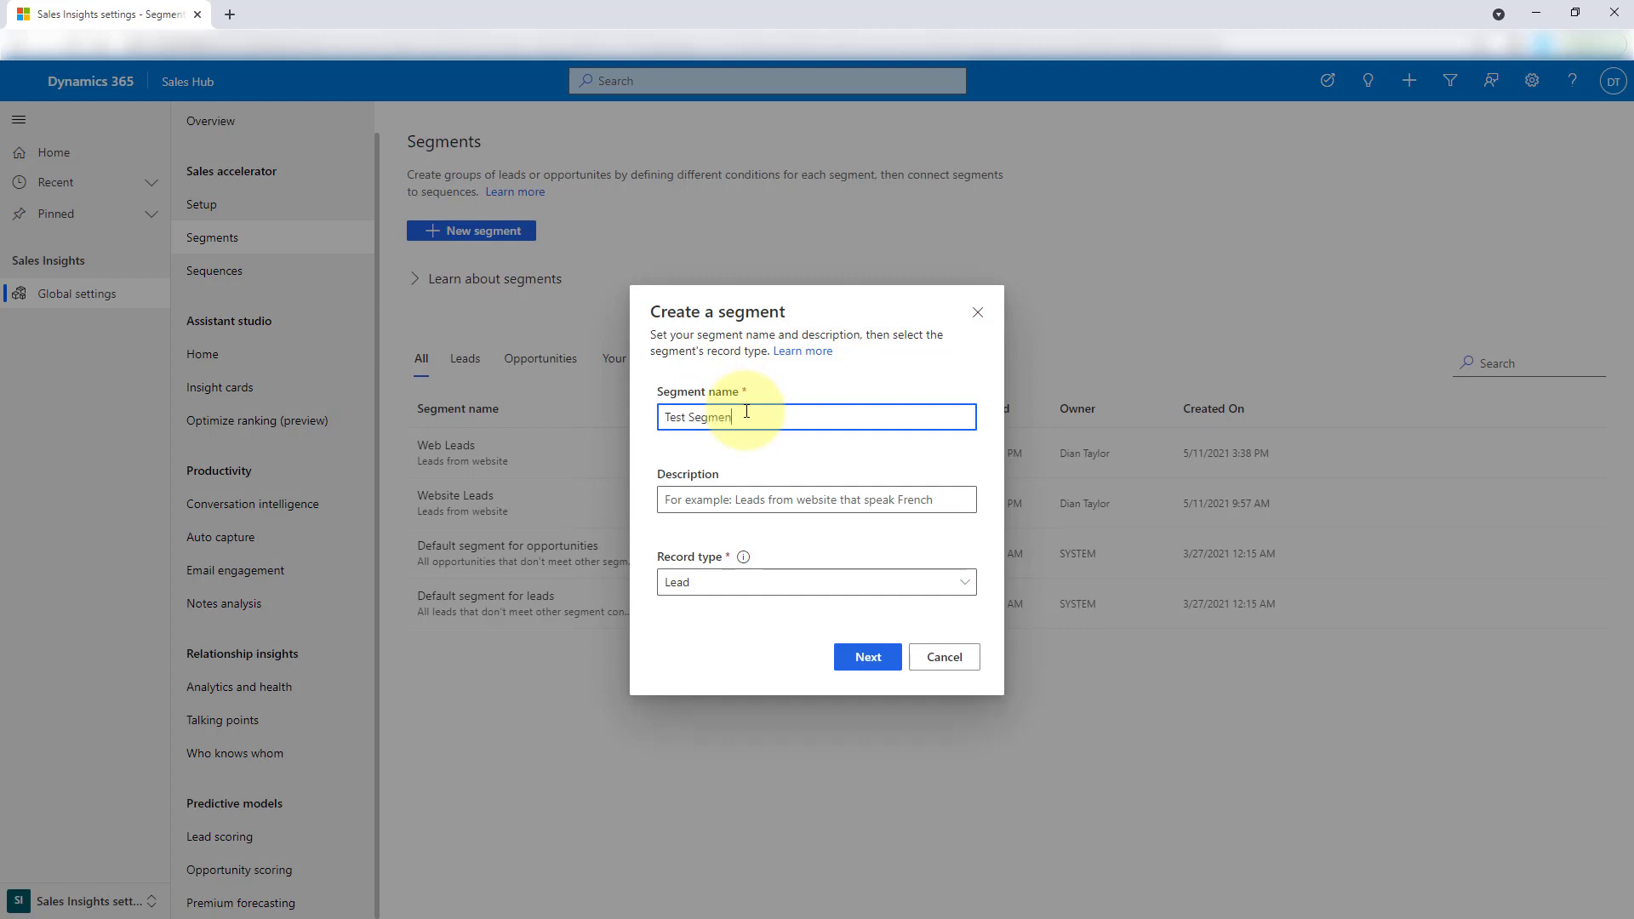
{"action": "type", "text": "t"}
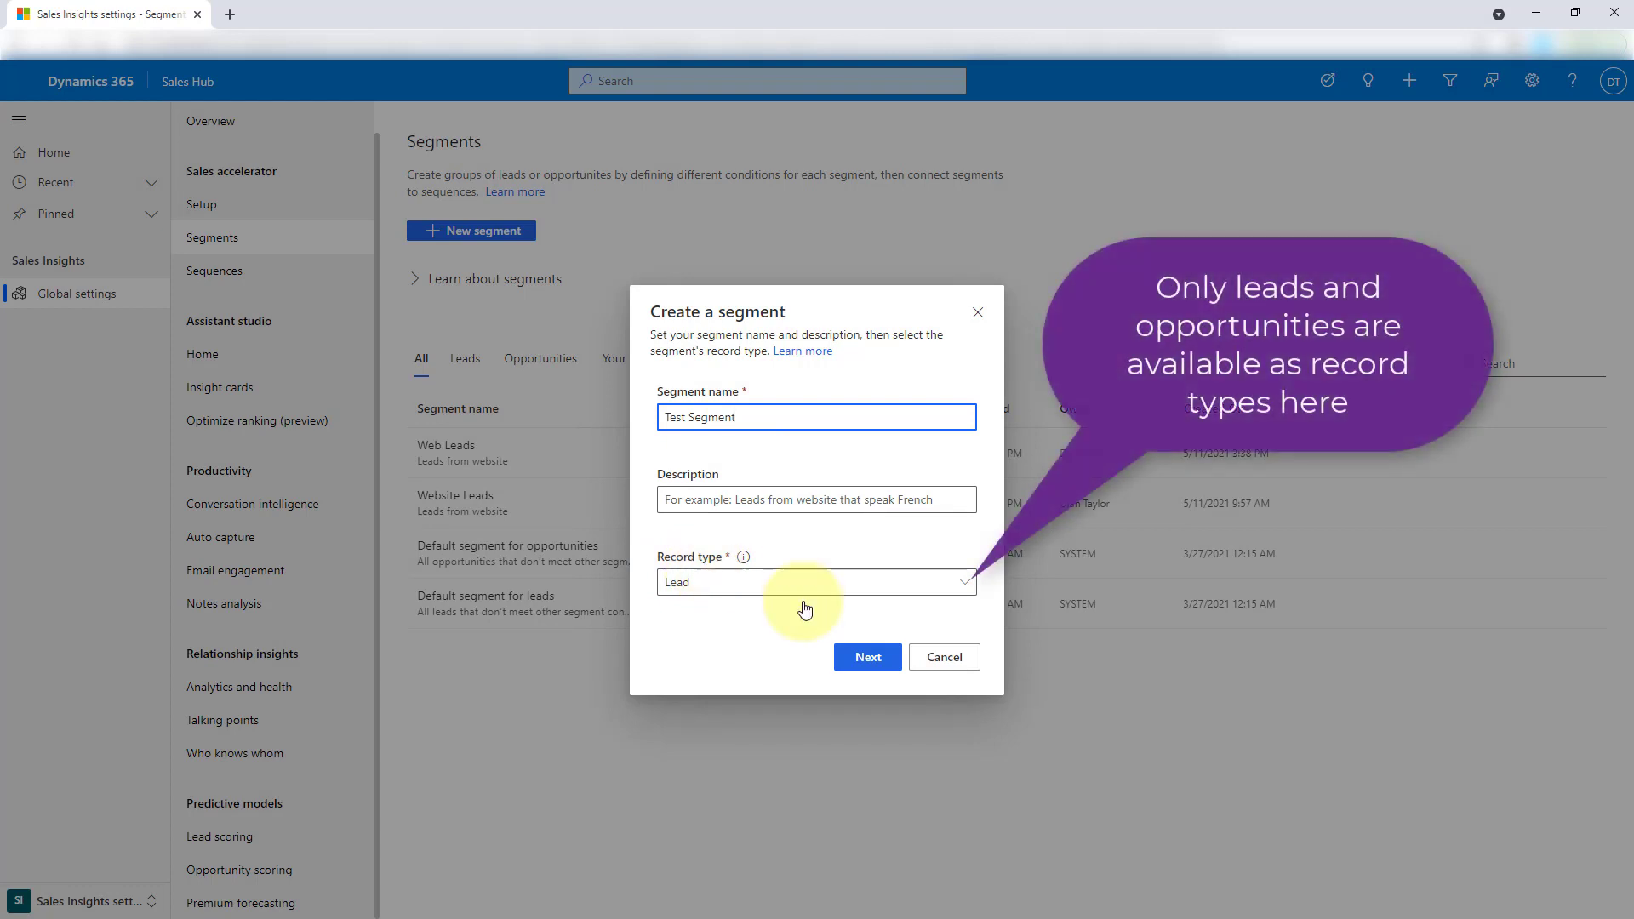
{"action": "left_click", "coordinate": [868, 658]}
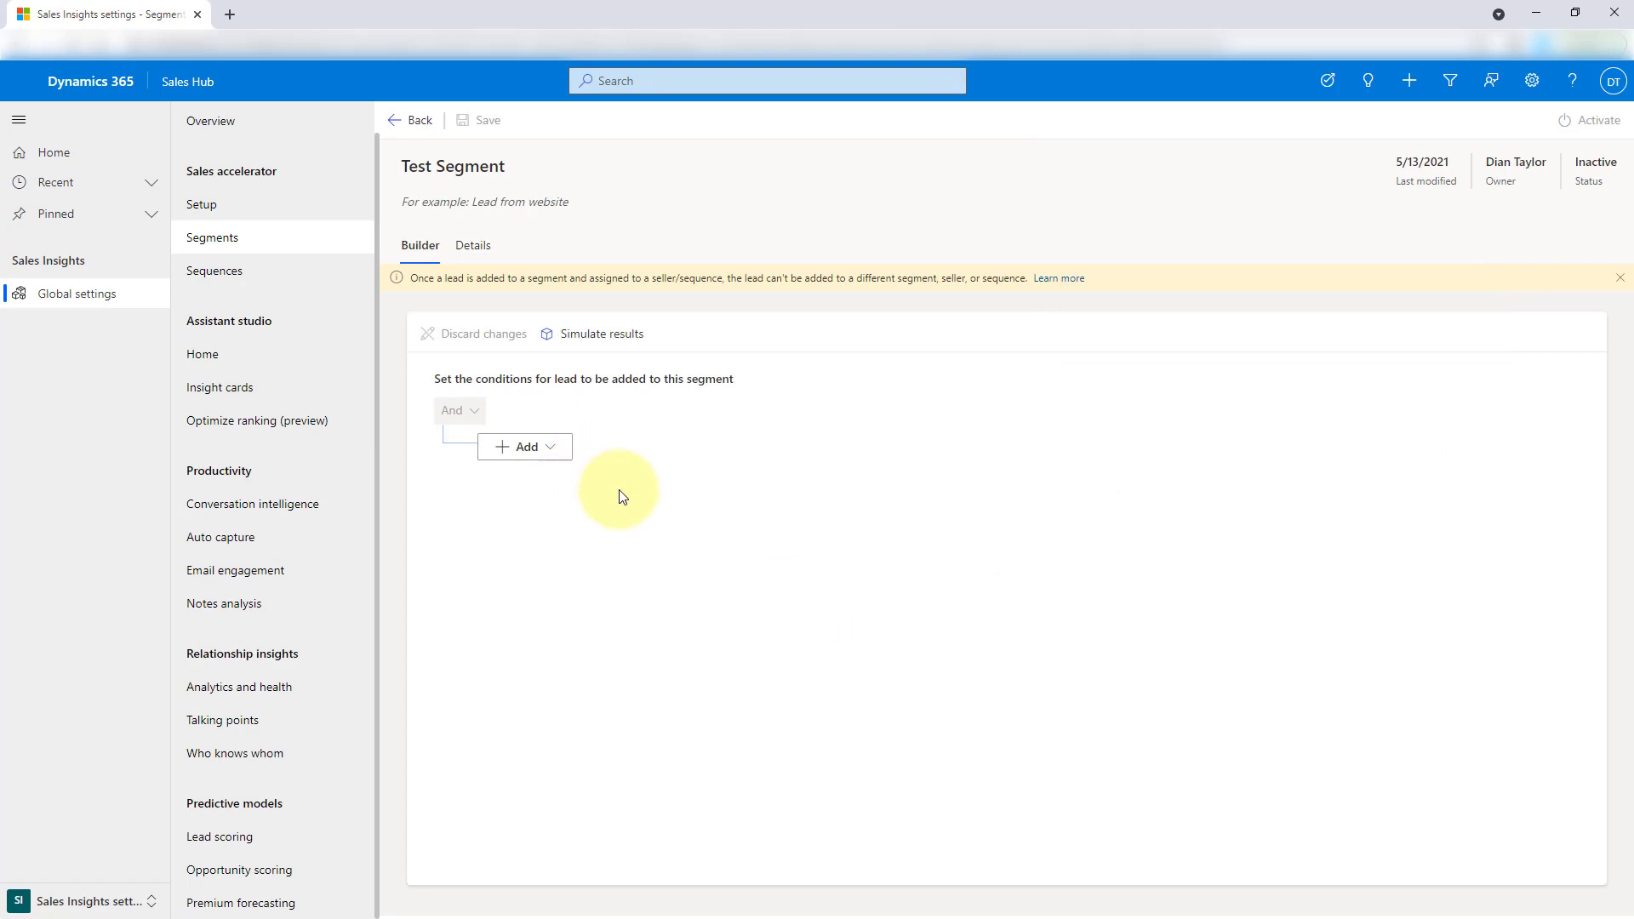
Step: Add a condition row requiring Status equals Open
{"action": "left_click", "coordinate": [548, 457]}
{"action": "left_click", "coordinate": [545, 479]}
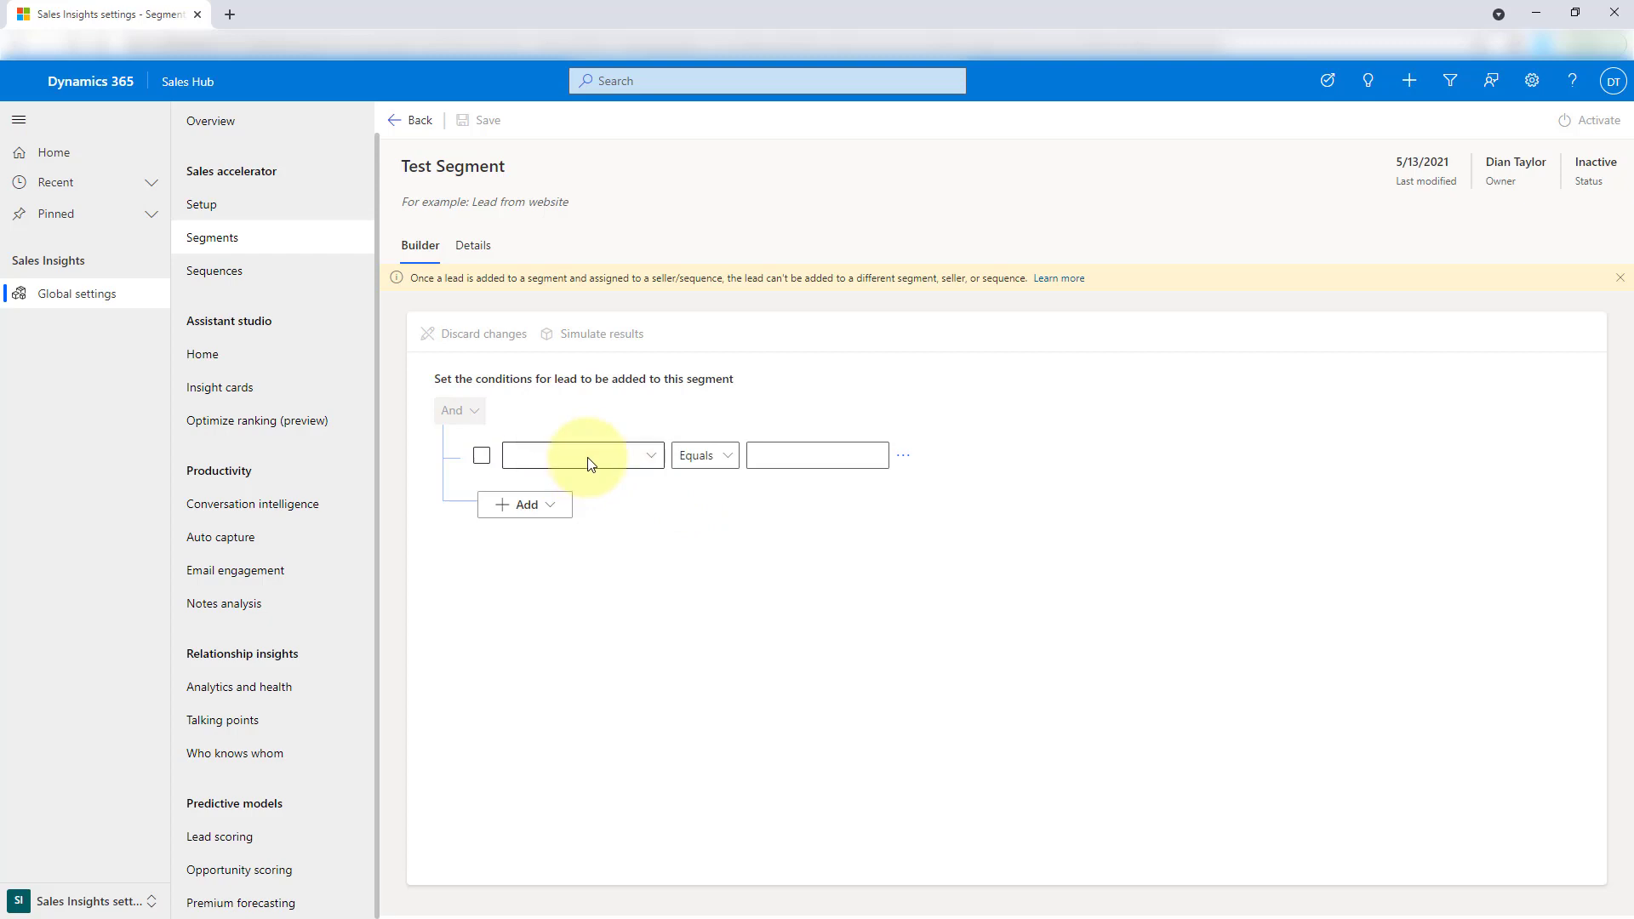
{"action": "left_click", "coordinate": [587, 458]}
{"action": "type", "text": "Status"}
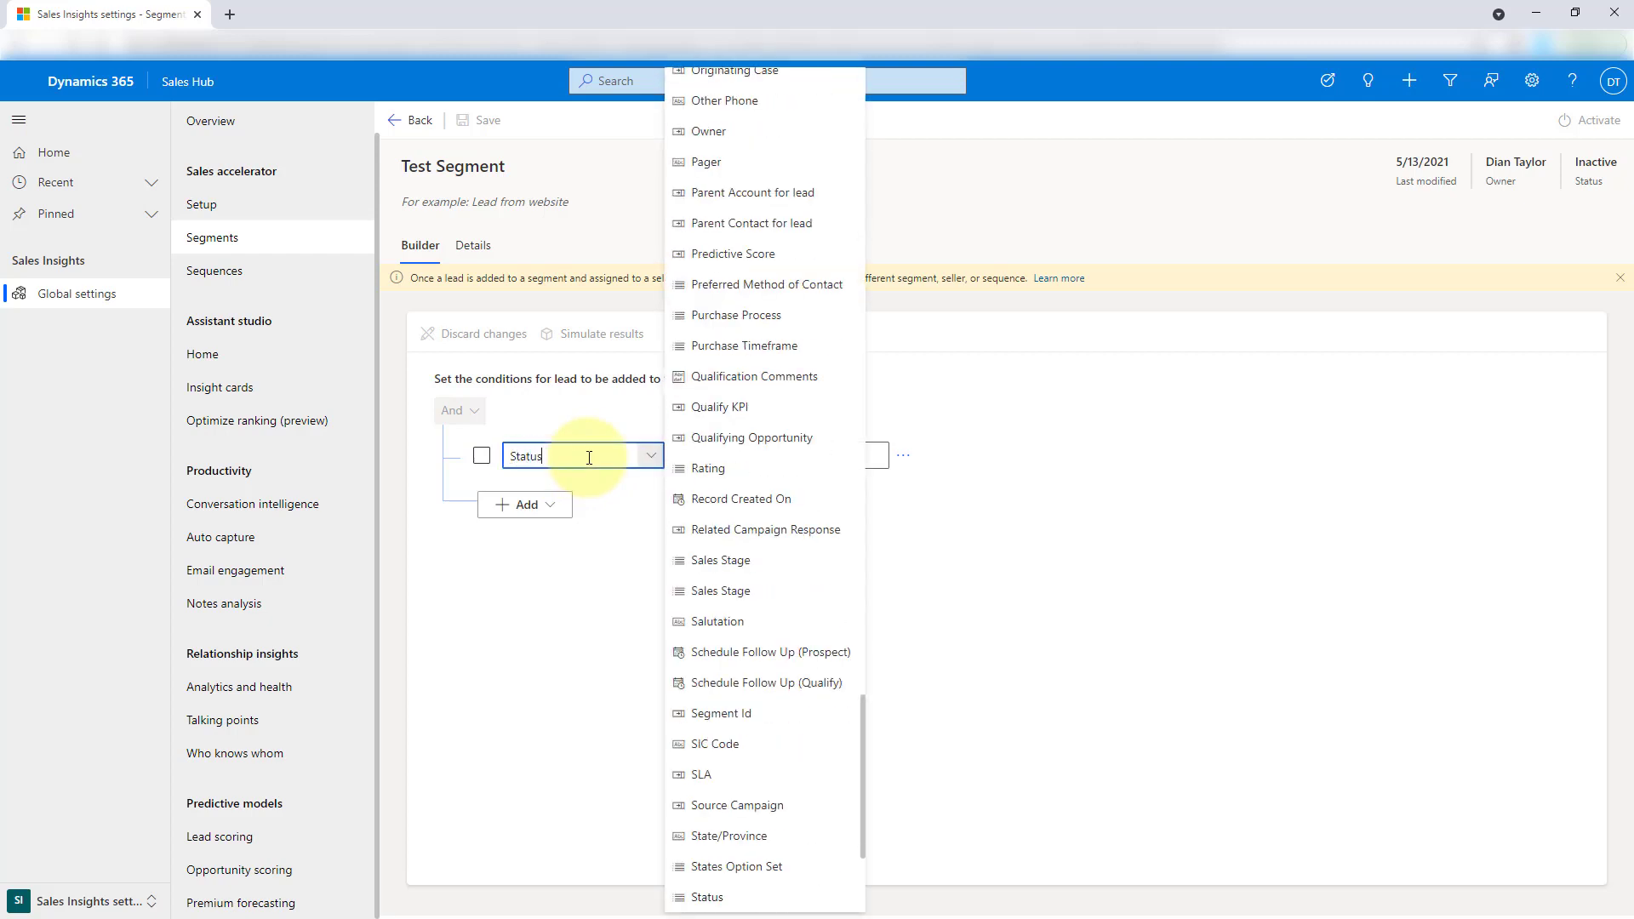
{"action": "key", "text": "Return"}
{"action": "left_click", "coordinate": [889, 458]}
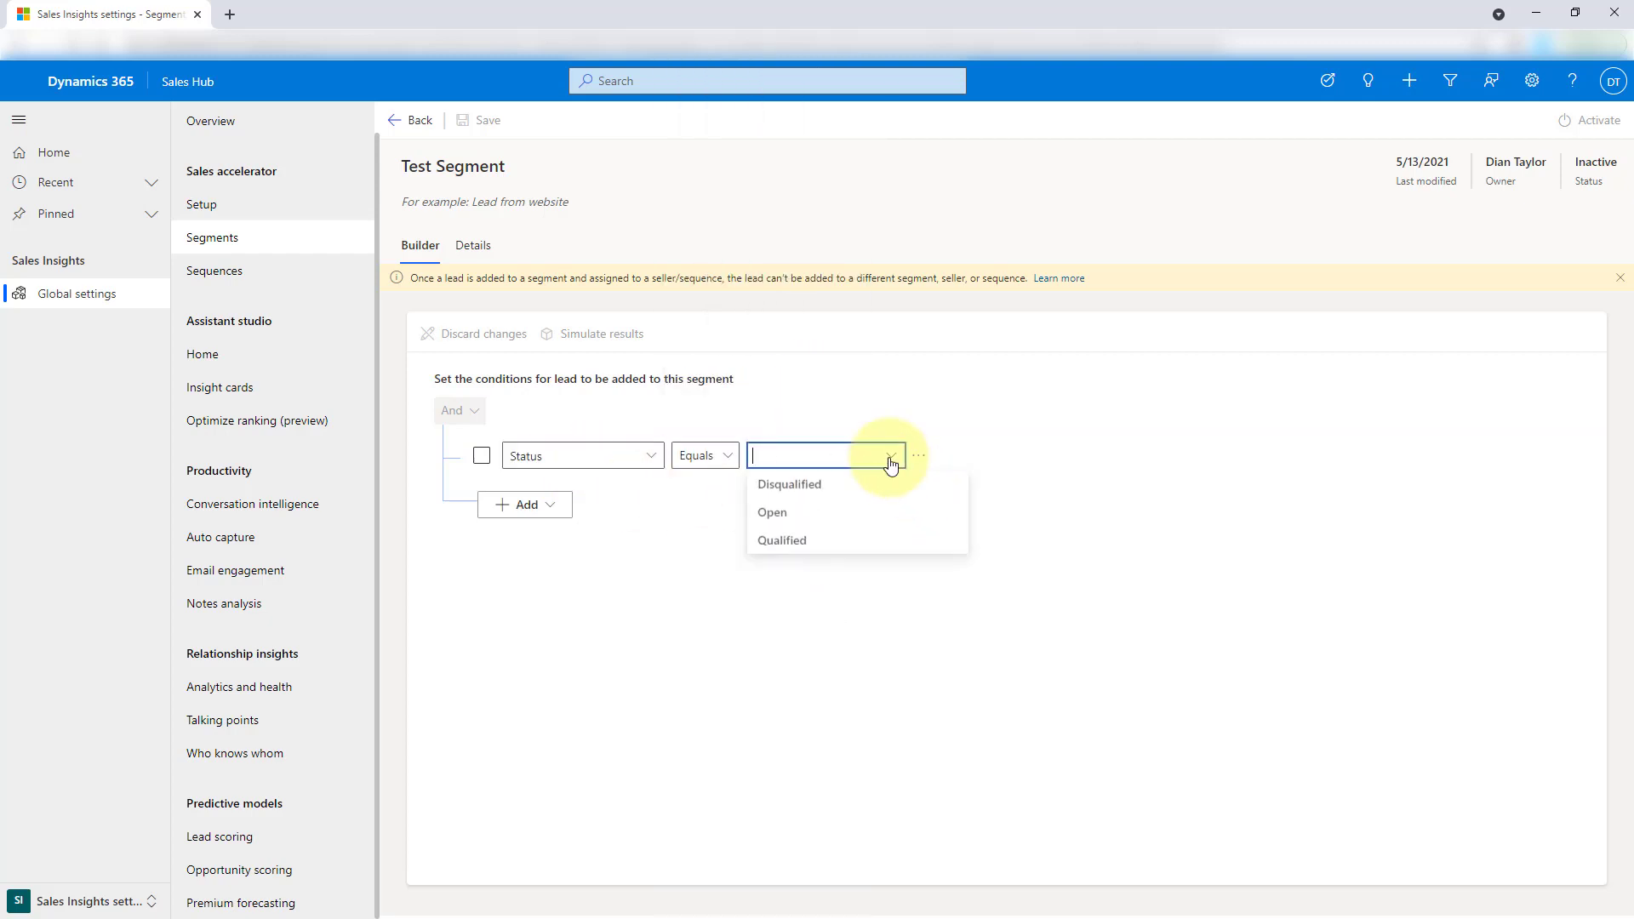
{"action": "left_click", "coordinate": [770, 512]}
Step: Add a second condition row requiring Lead Source equals Conference
{"action": "left_click", "coordinate": [549, 506]}
{"action": "left_click", "coordinate": [544, 534]}
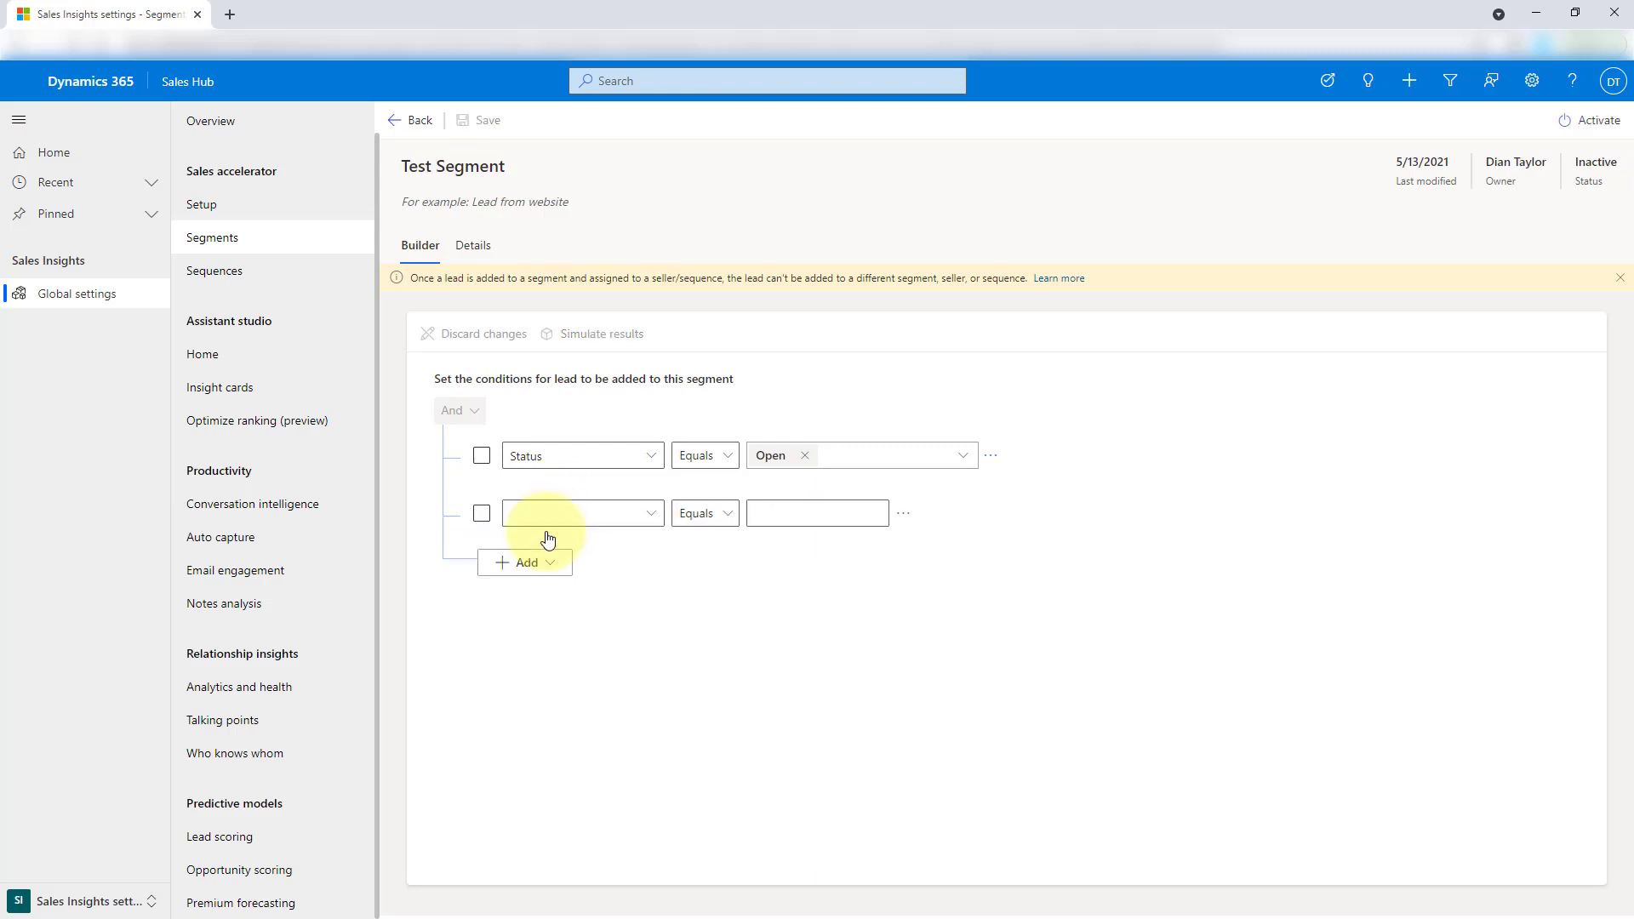
{"action": "left_click", "coordinate": [579, 521]}
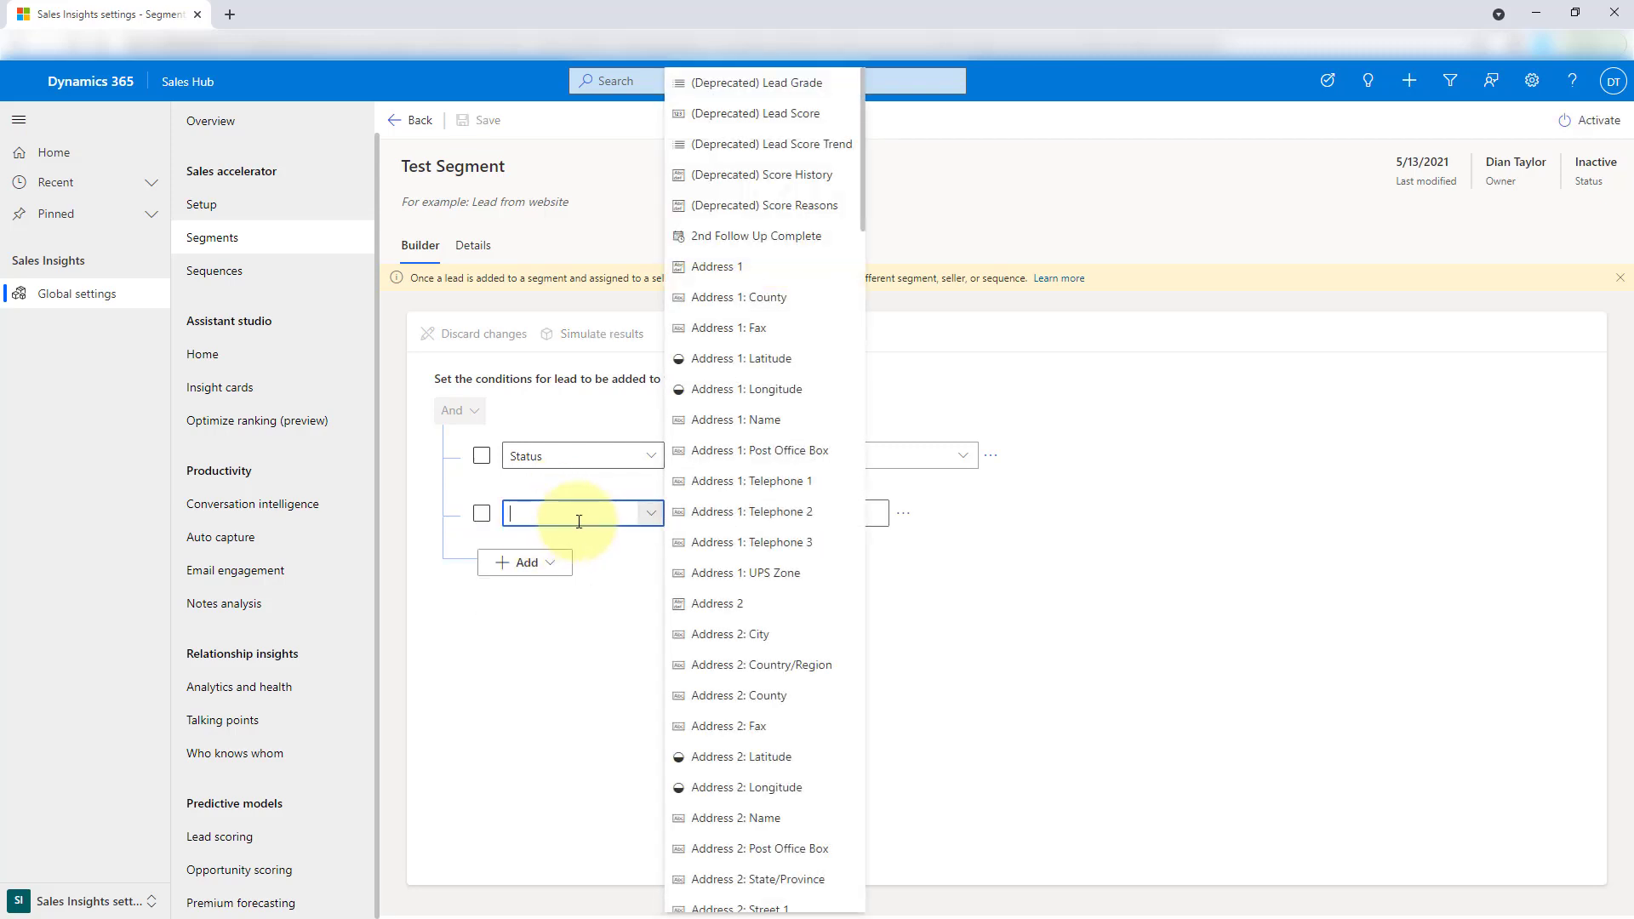
{"action": "type", "text": "Lead"}
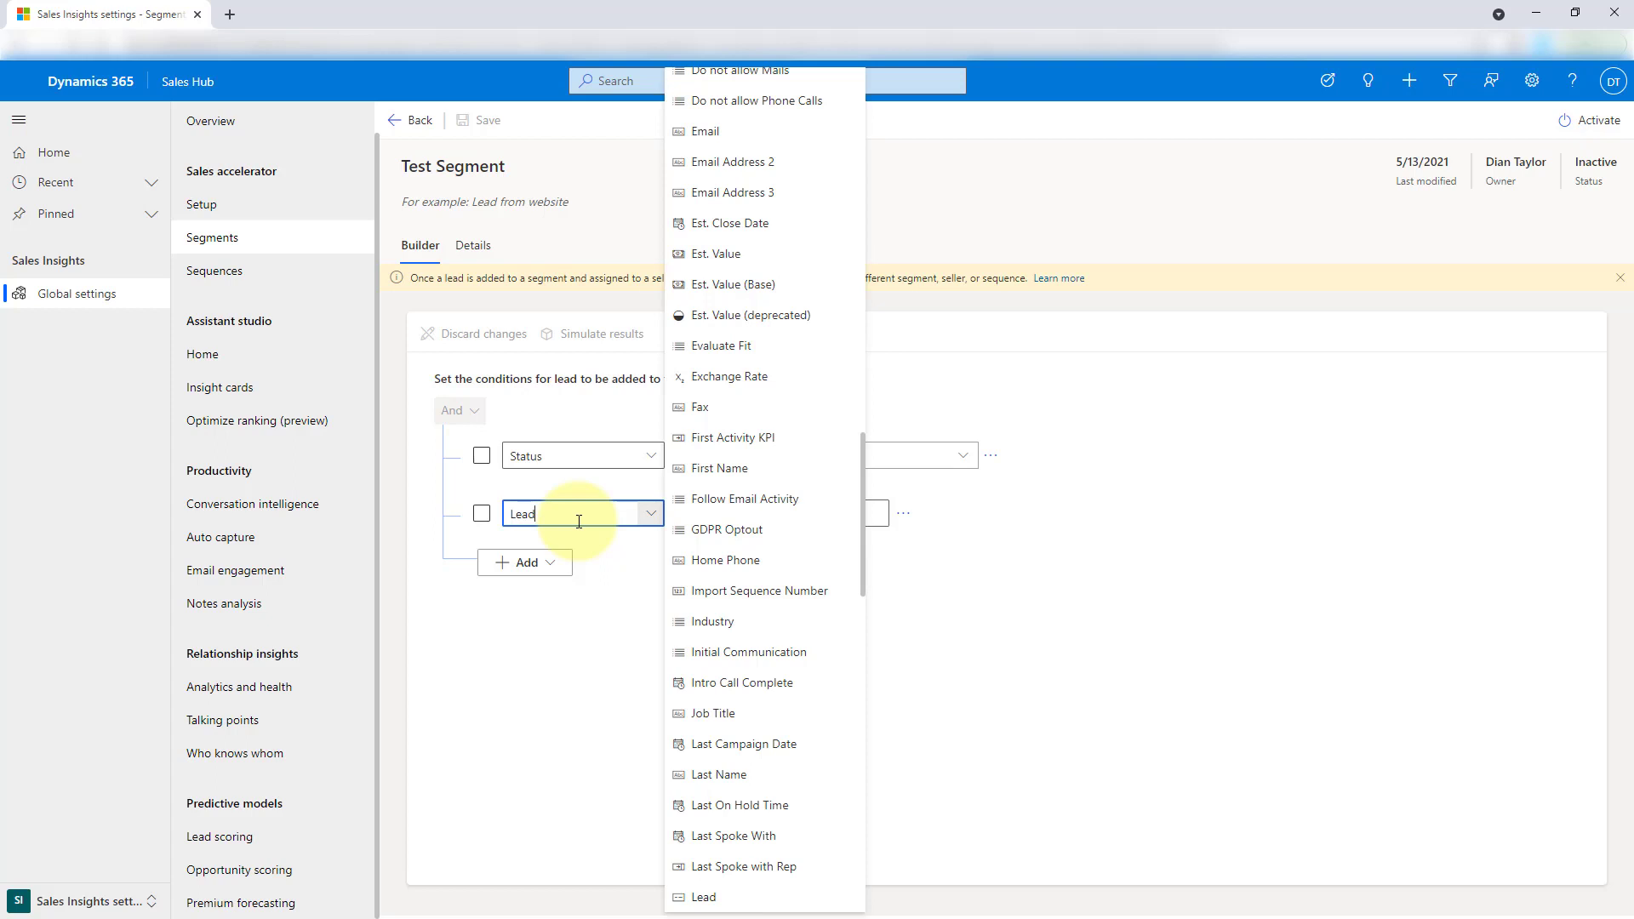
{"action": "scroll", "coordinate": [777, 638], "scroll_direction": "down", "scroll_amount": 5}
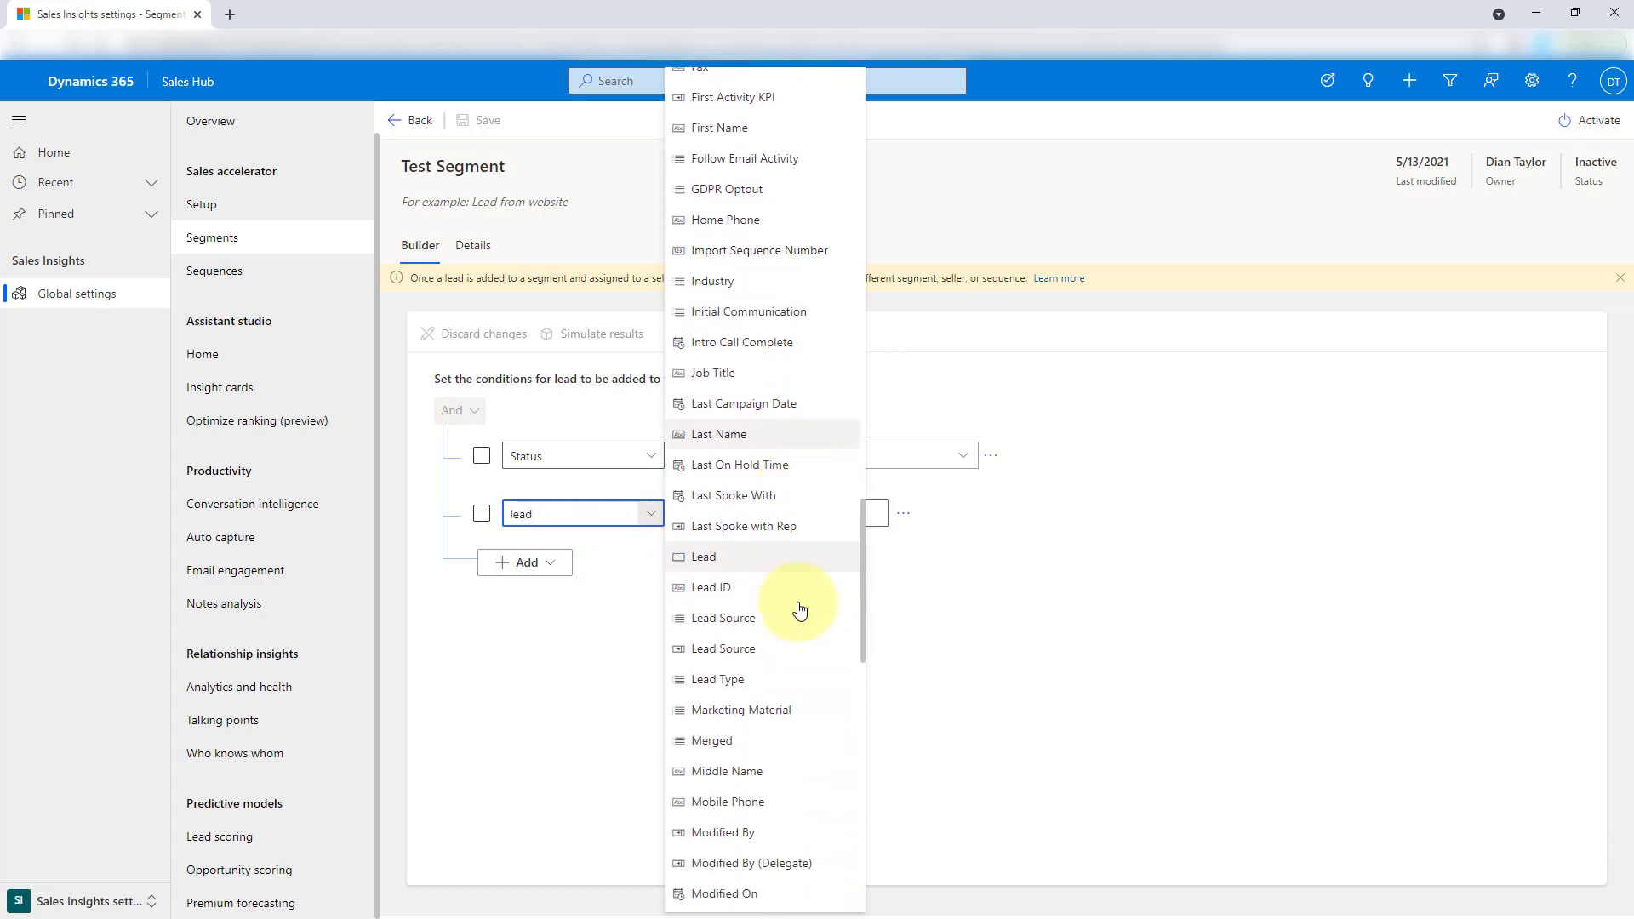
{"action": "left_click", "coordinate": [761, 634]}
{"action": "left_click", "coordinate": [839, 514]}
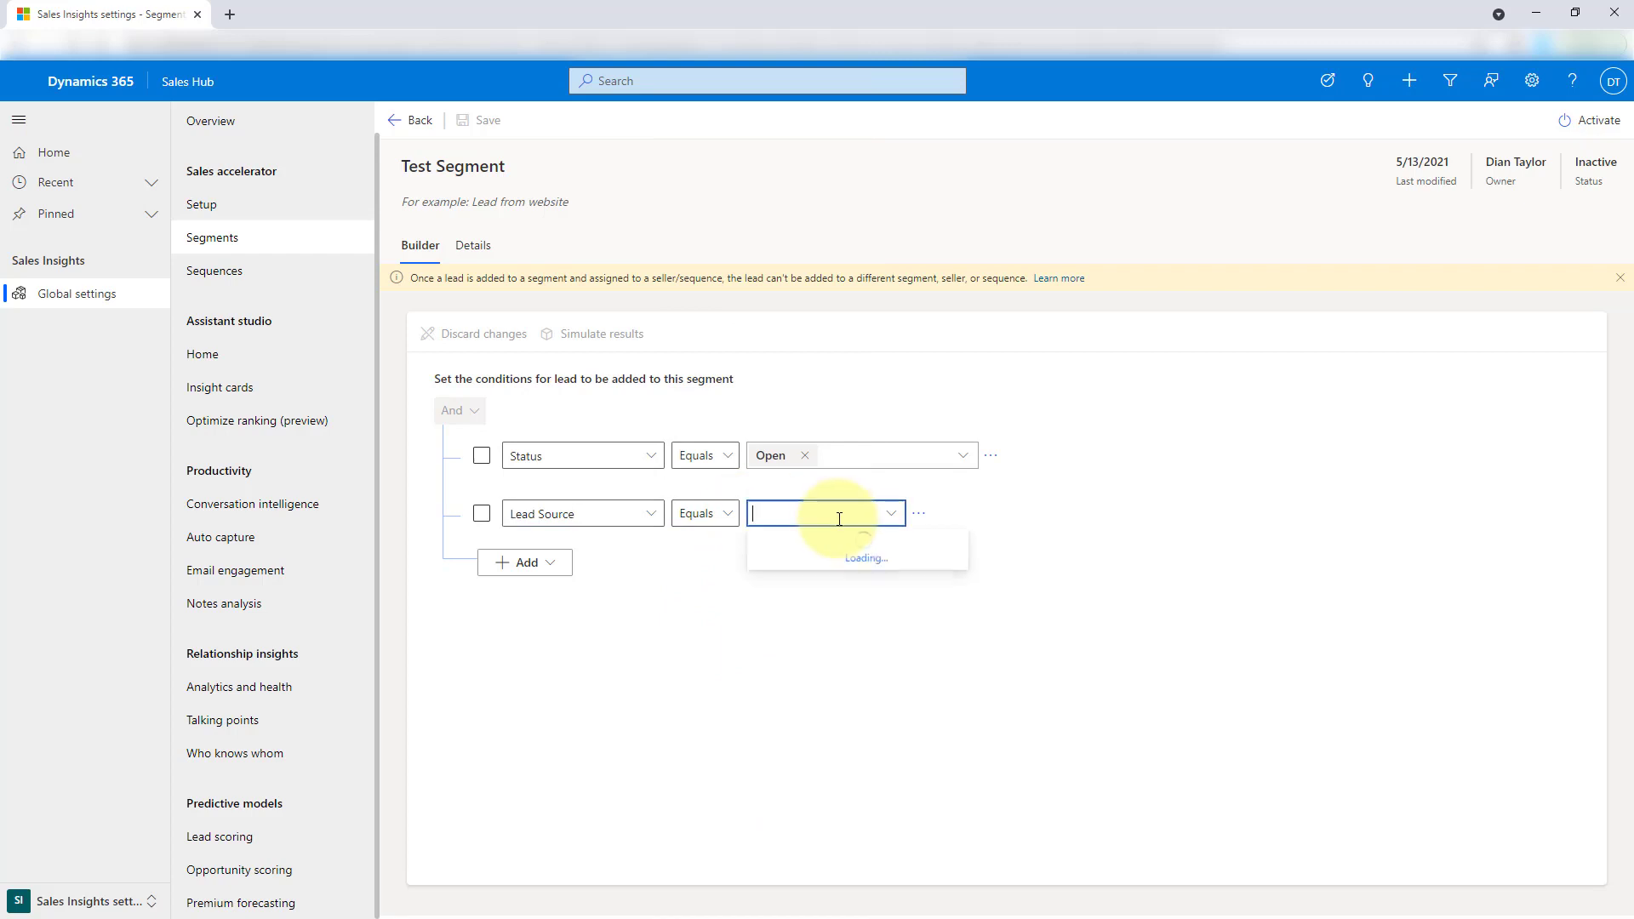
{"action": "type", "text": "conf"}
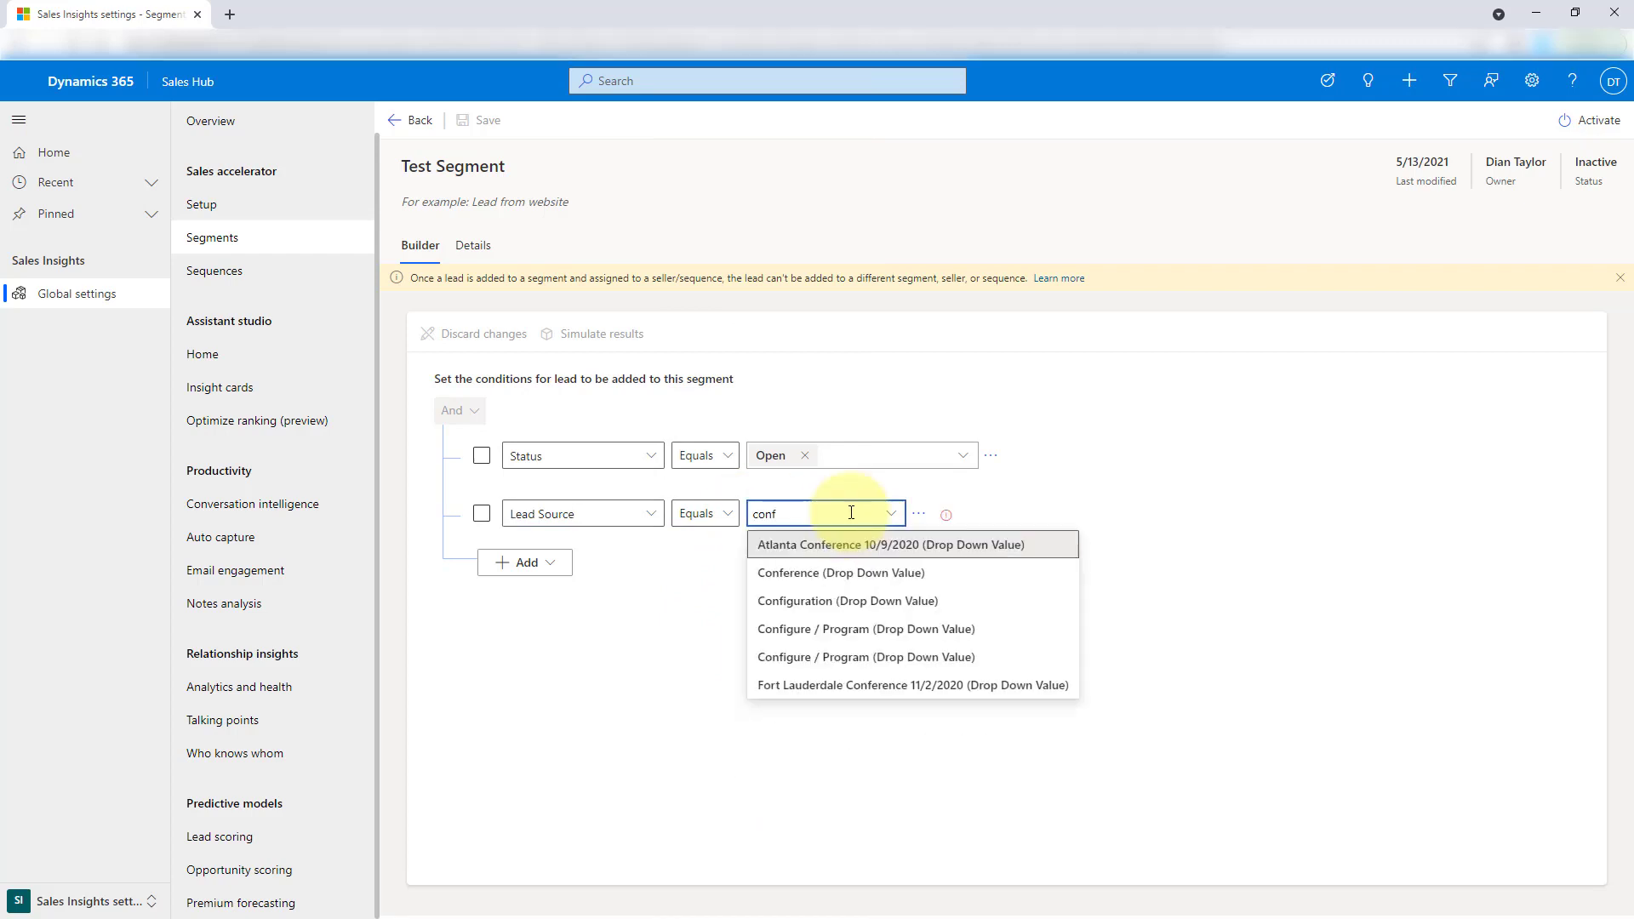
{"action": "left_click", "coordinate": [820, 573]}
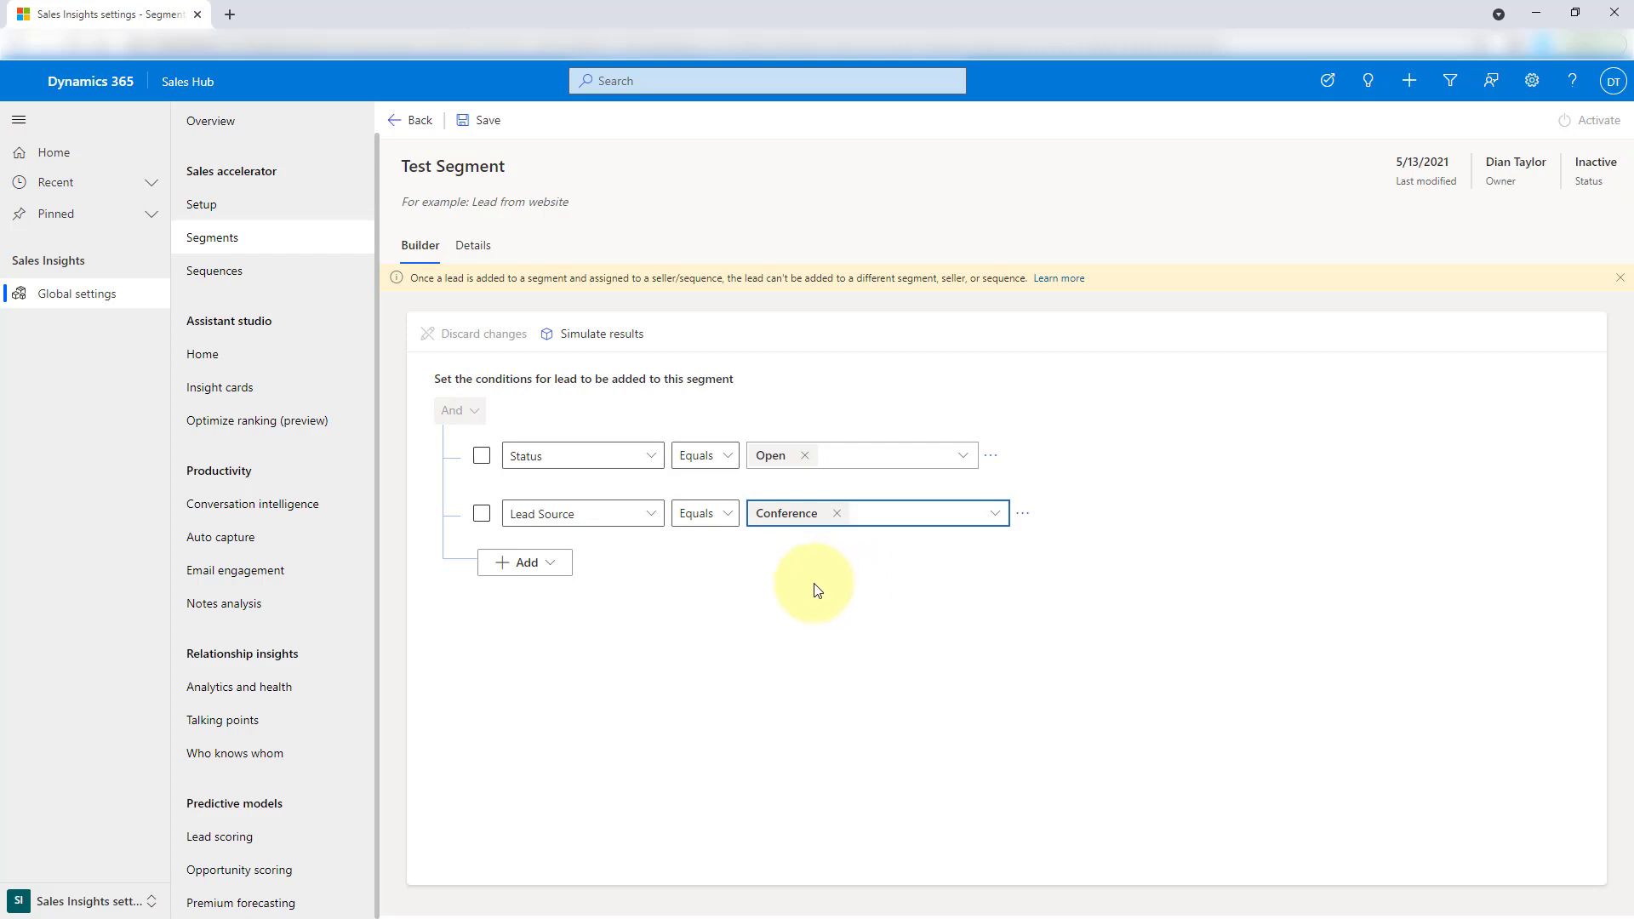
{"action": "left_click", "coordinate": [608, 341]}
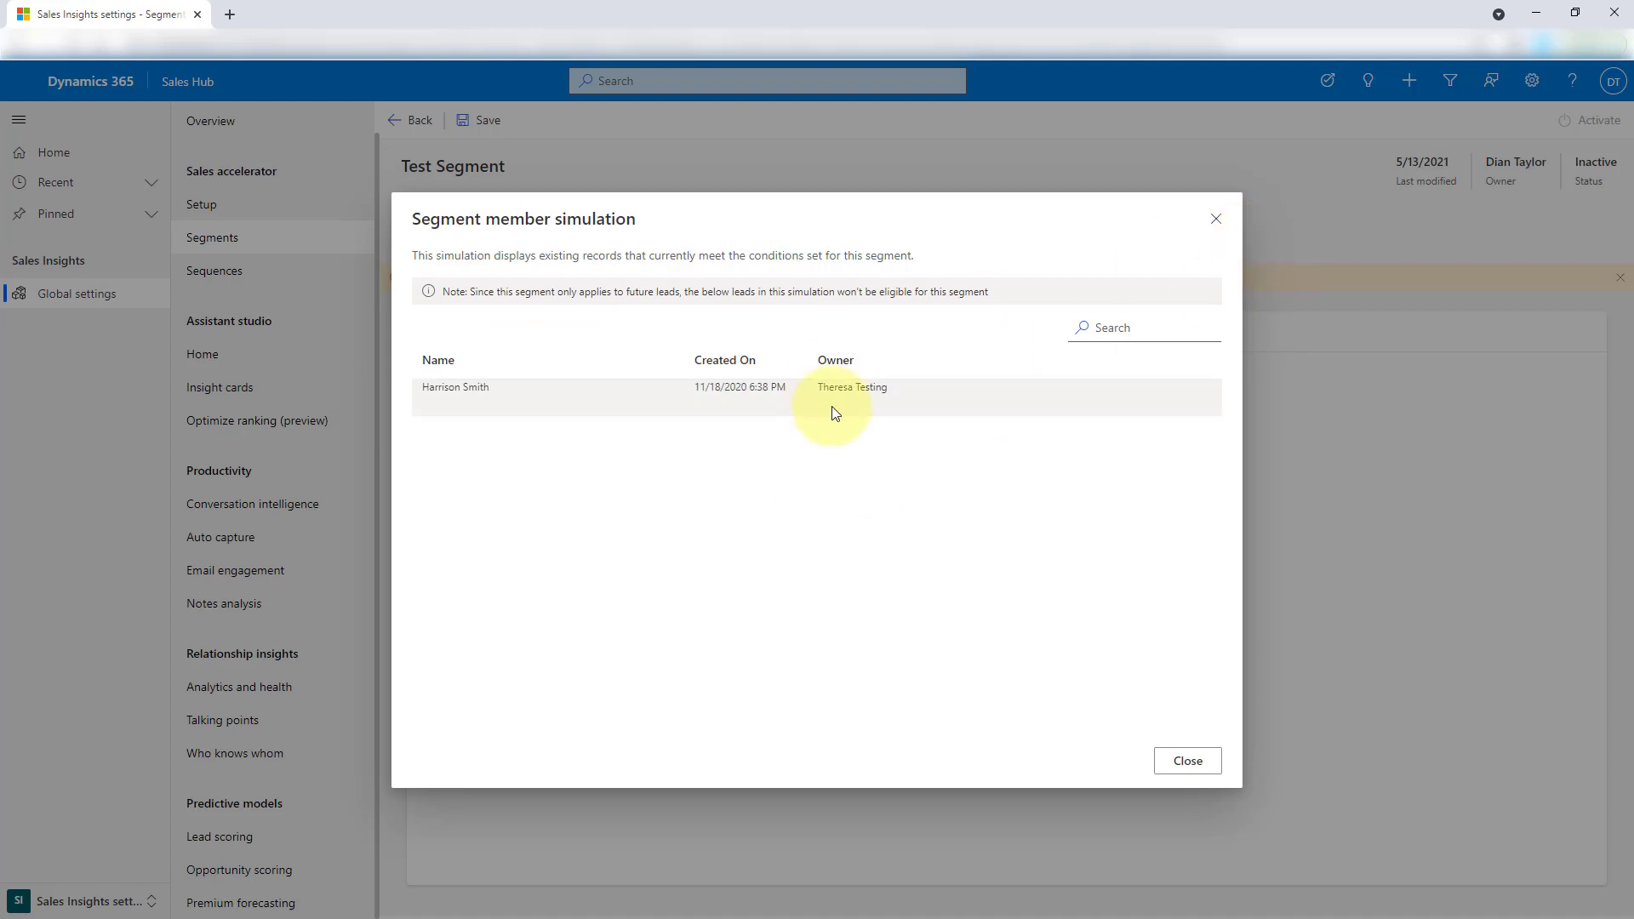
{"action": "left_click", "coordinate": [1212, 226]}
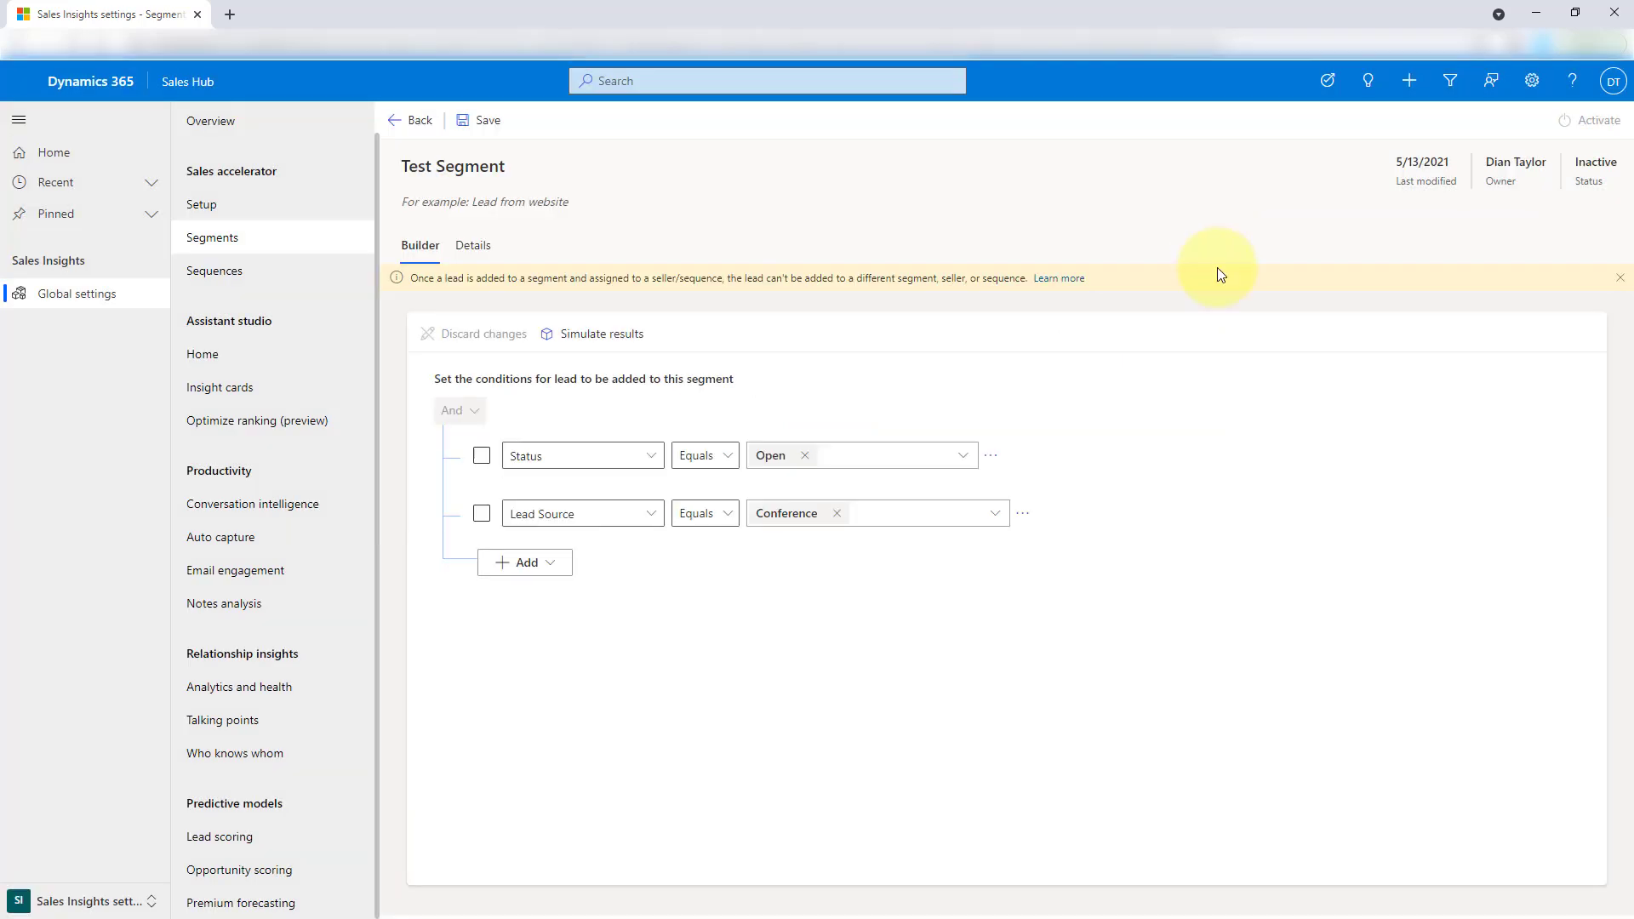
Step: Save Test Segment and activate it, confirming in the Activate segment dialog
{"action": "left_click", "coordinate": [482, 122]}
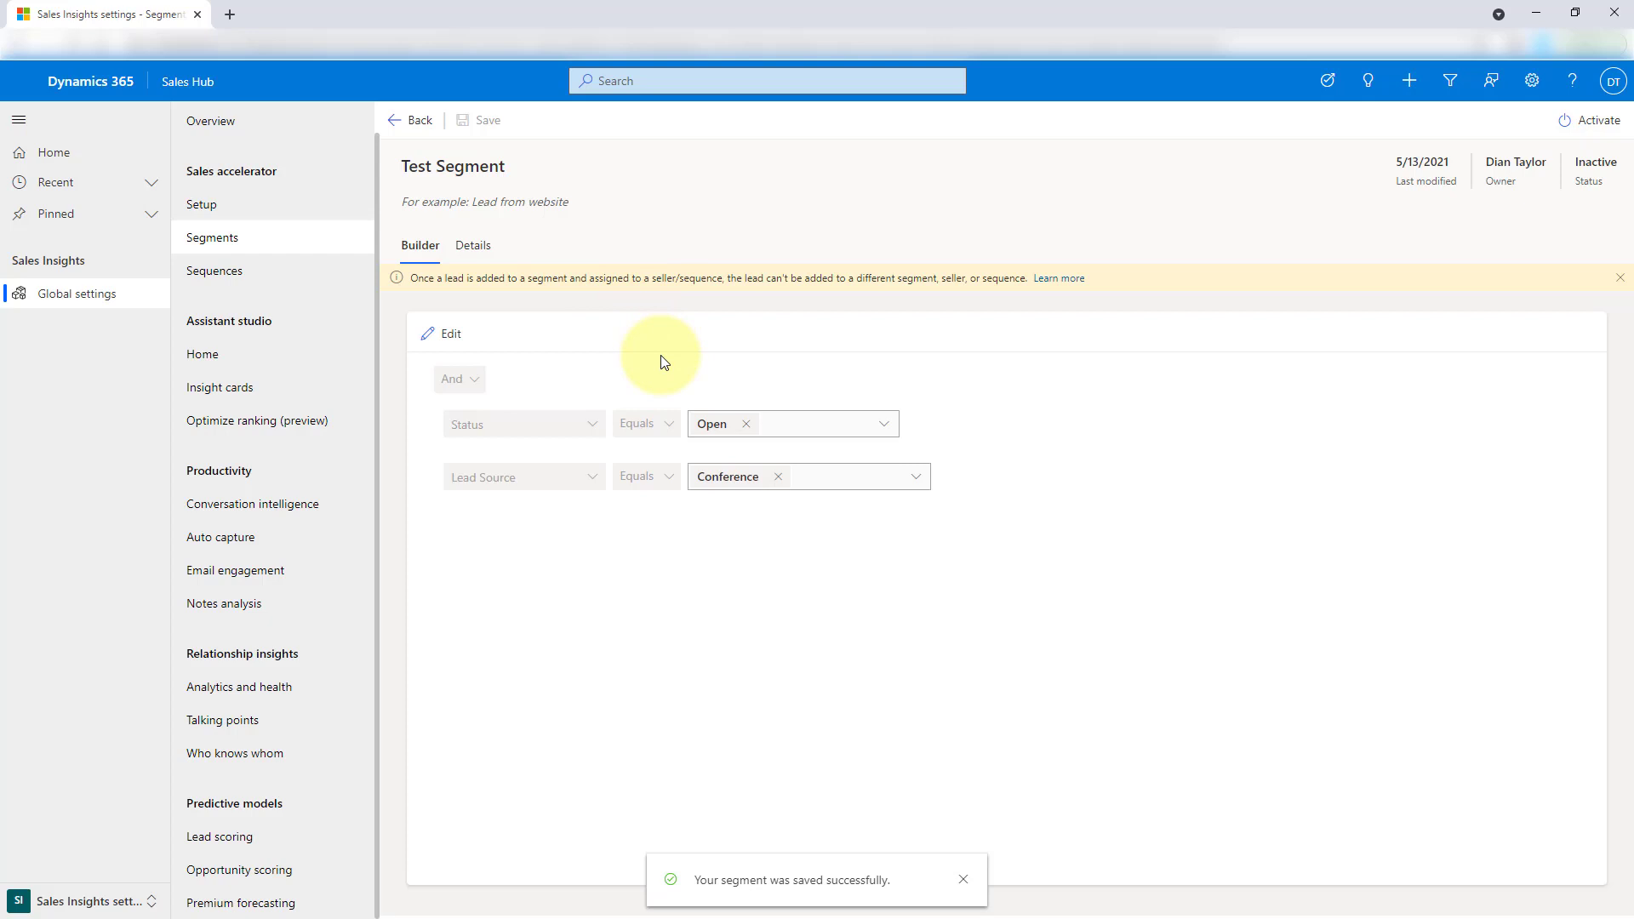
{"action": "left_click", "coordinate": [1598, 122]}
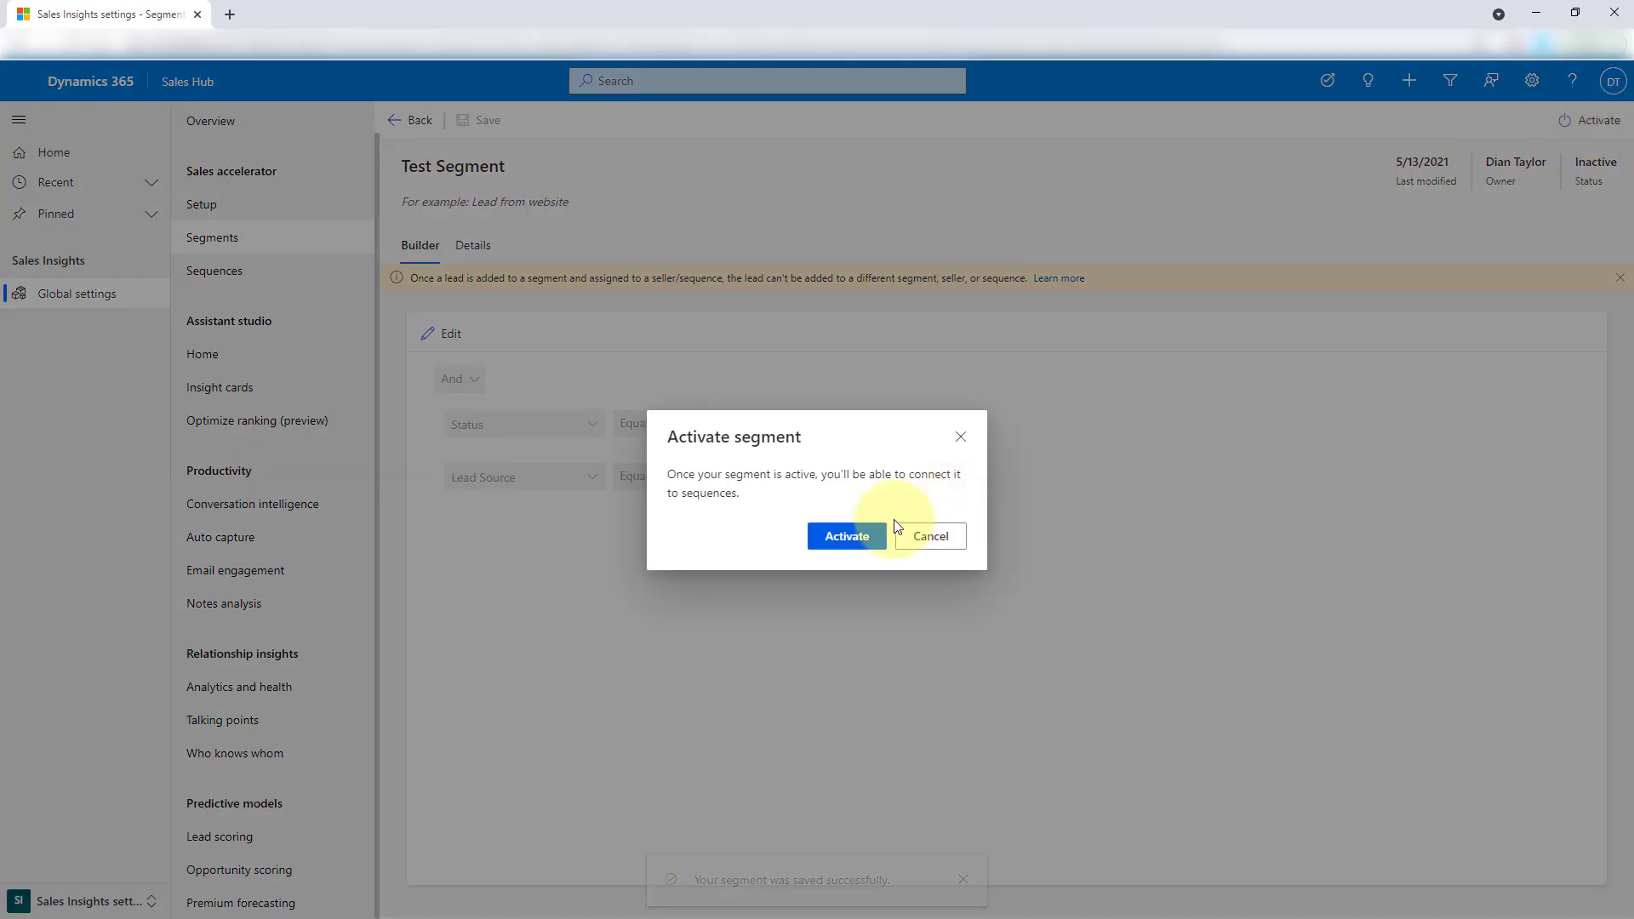
{"action": "left_click", "coordinate": [858, 535]}
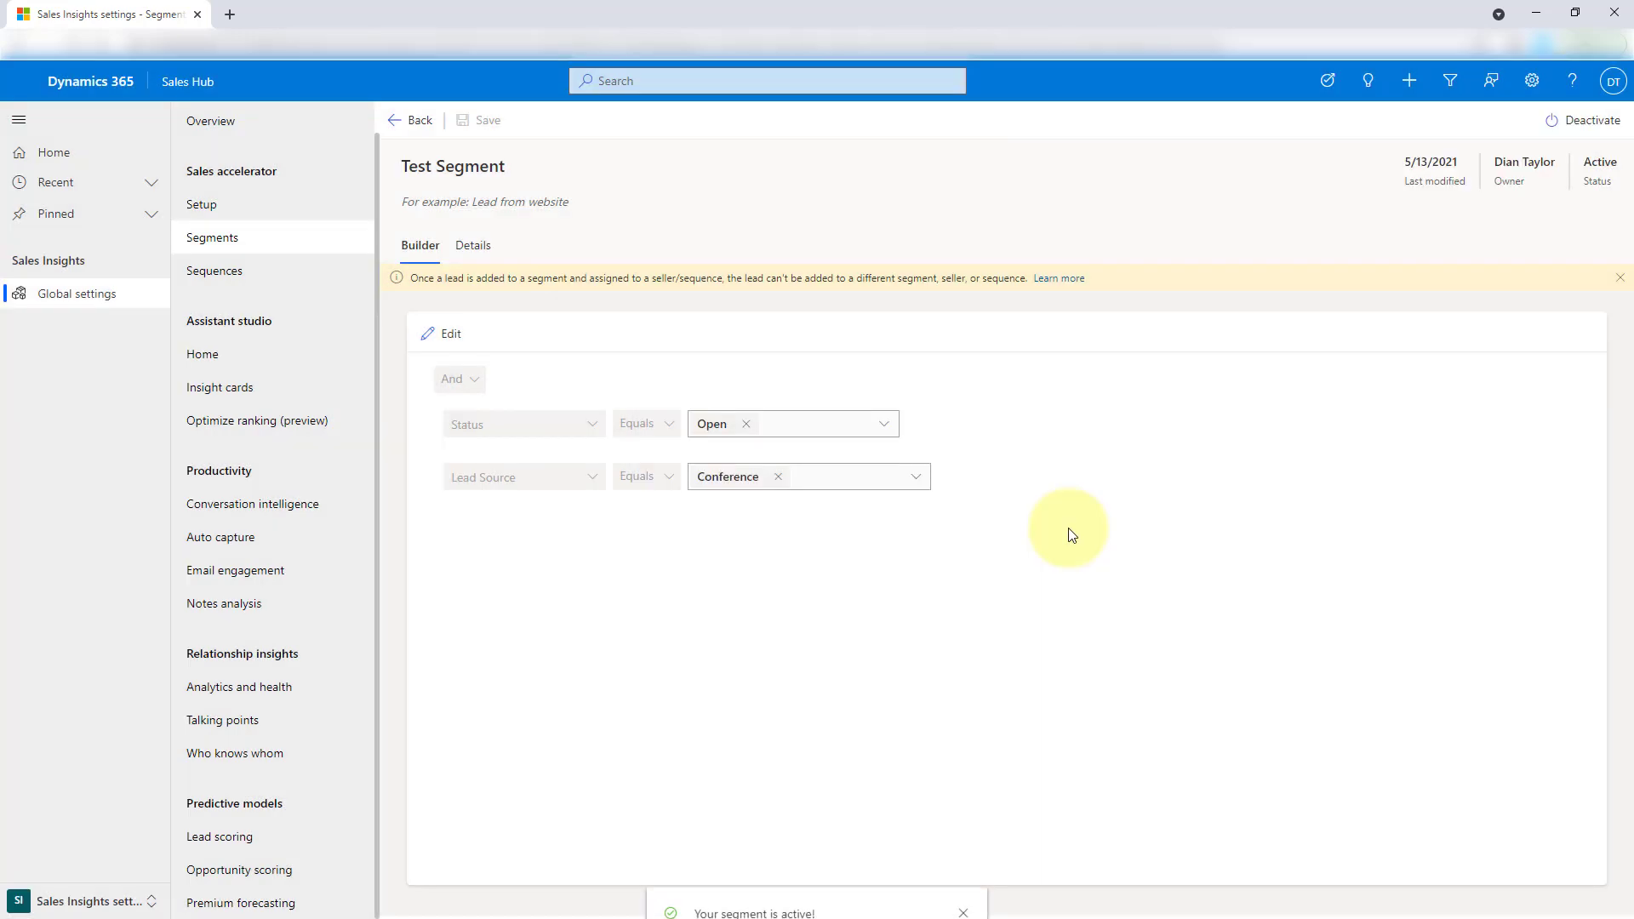
Step: Show Test Segment's Details with its Lead record type and no members
{"action": "left_click", "coordinate": [473, 246]}
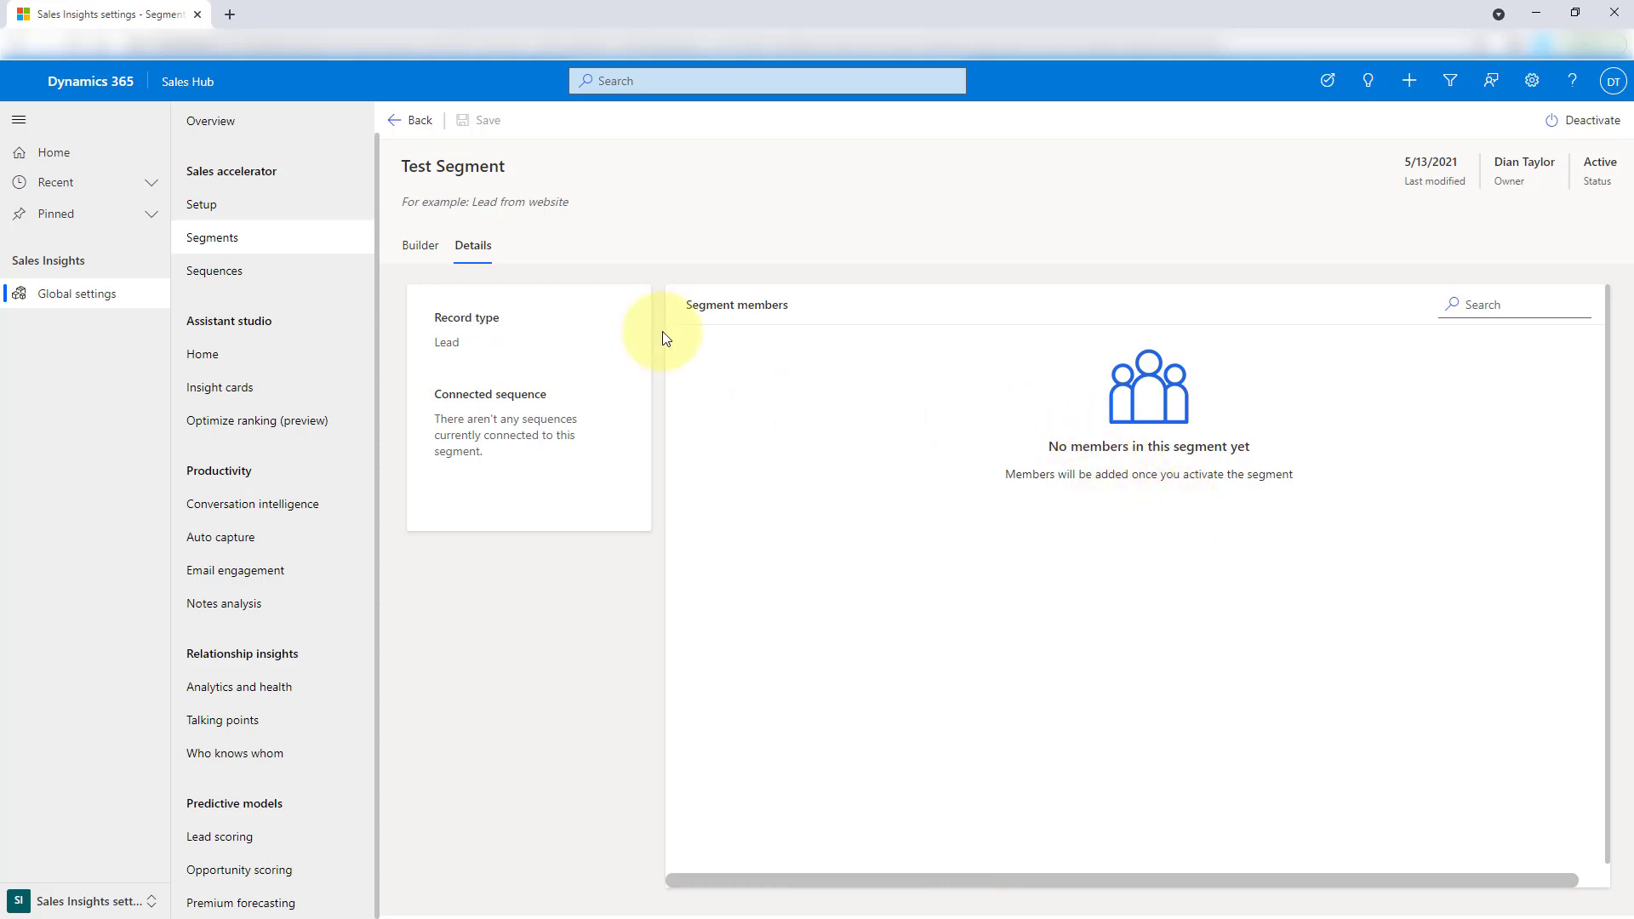
Step: Duplicate the browser tab and switch the app to the Sales area
{"action": "right_click", "coordinate": [119, 10]}
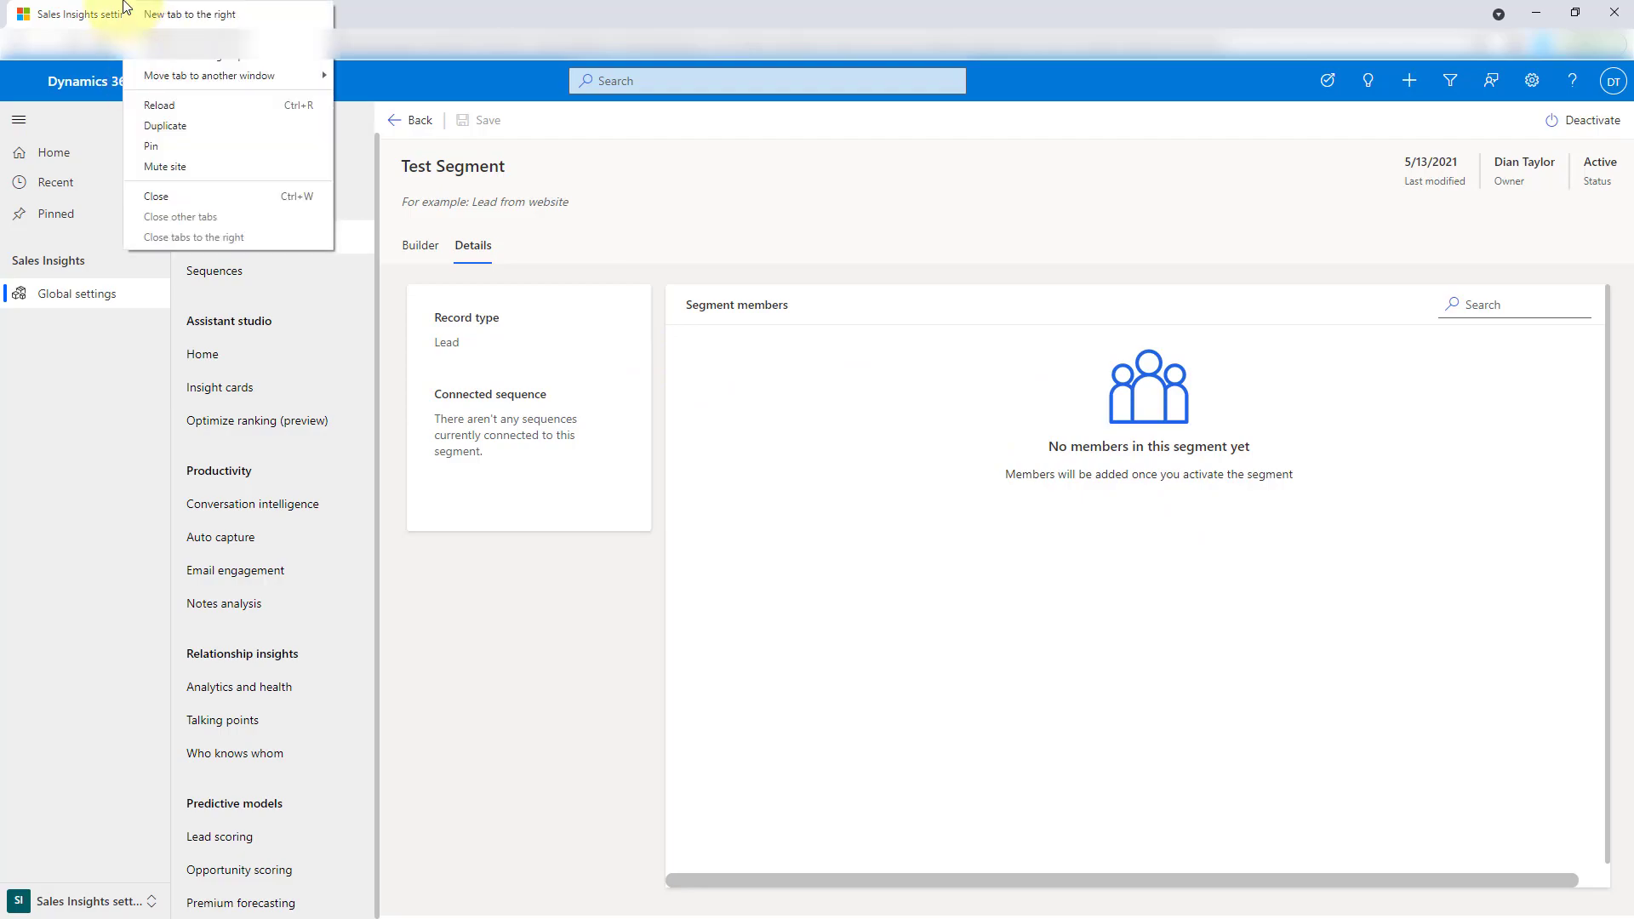
{"action": "left_click", "coordinate": [192, 120]}
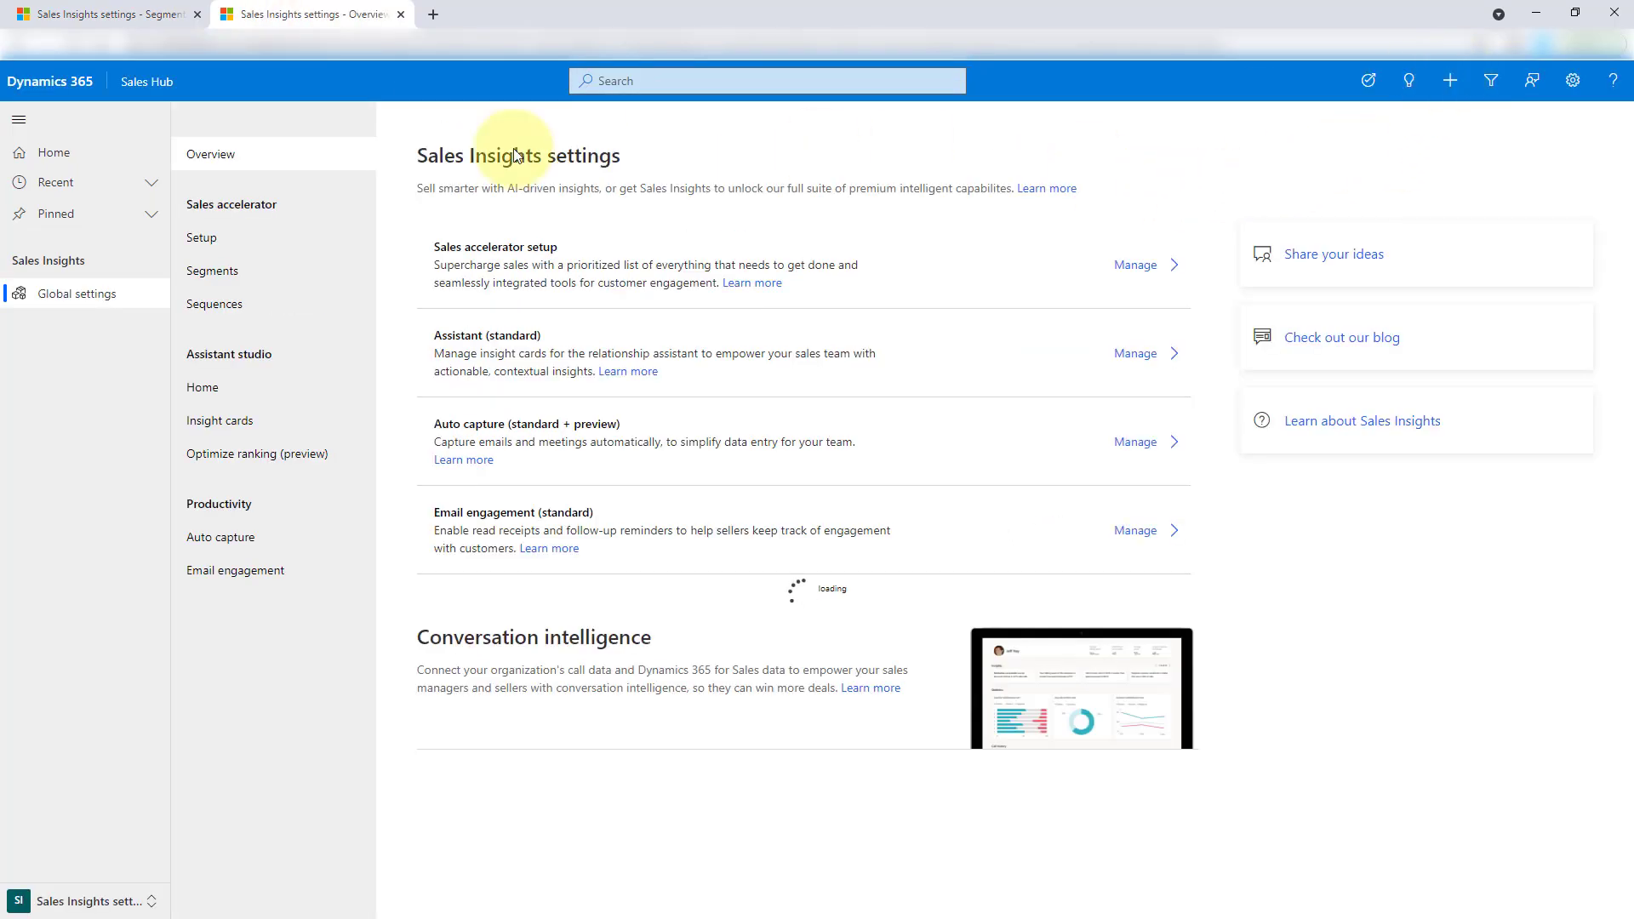
{"action": "left_click", "coordinate": [77, 900]}
{"action": "left_click", "coordinate": [88, 728]}
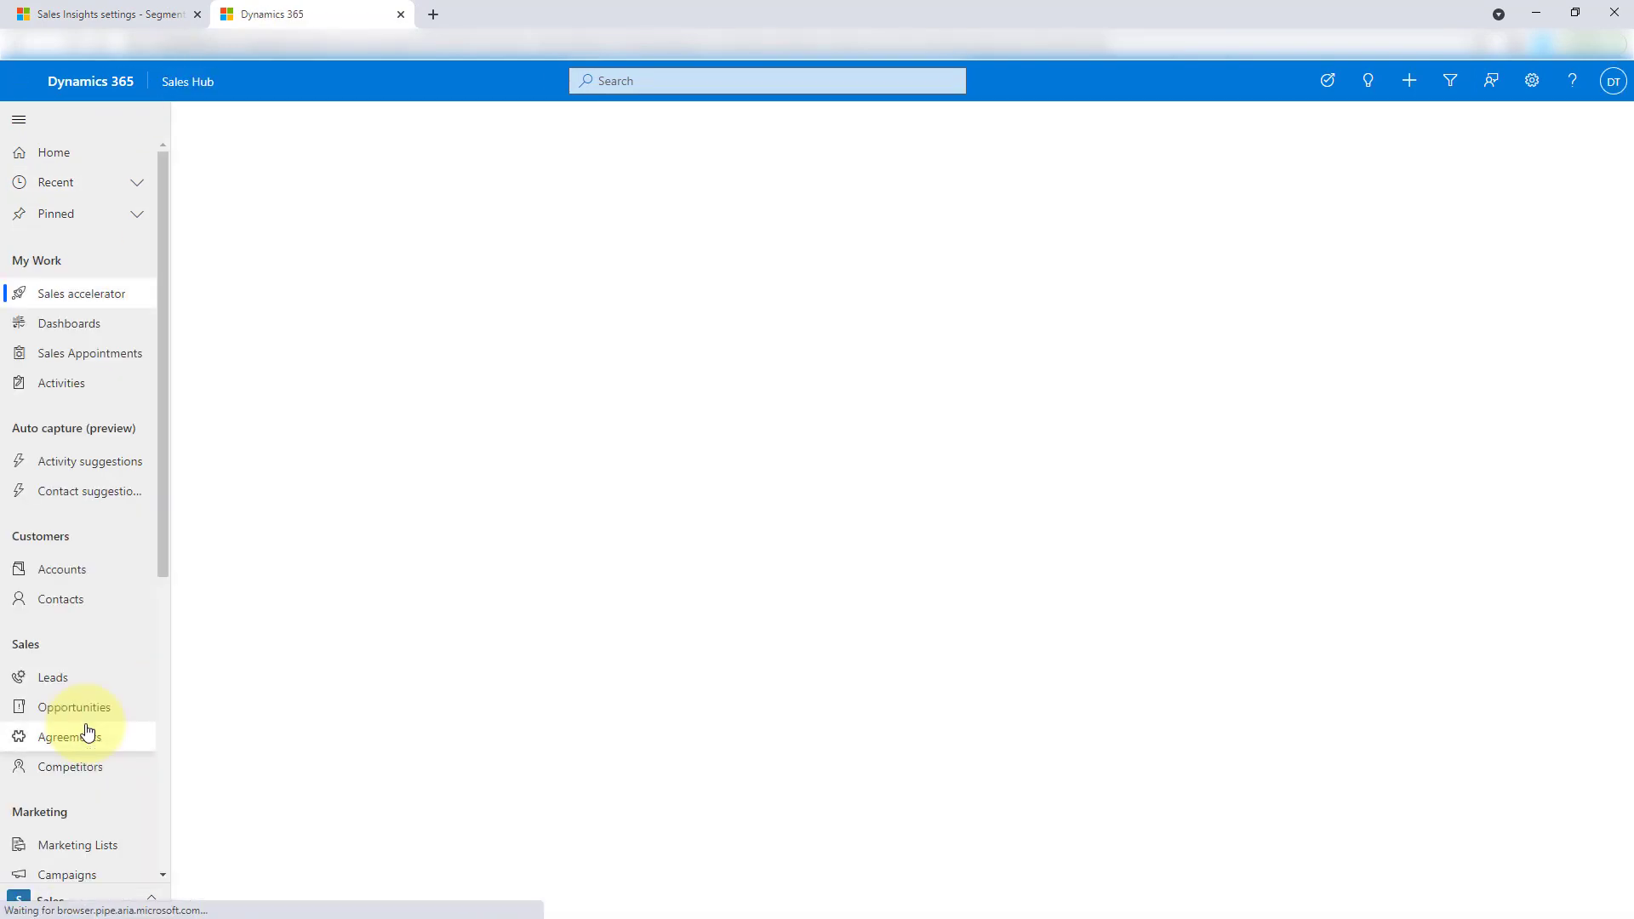
Step: Bring up the New record menu and scroll through the creatable record types
{"action": "left_click", "coordinate": [1408, 78]}
{"action": "scroll", "coordinate": [1478, 336], "scroll_direction": "down", "scroll_amount": 1}
{"action": "scroll", "coordinate": [1489, 400], "scroll_direction": "down", "scroll_amount": 2}
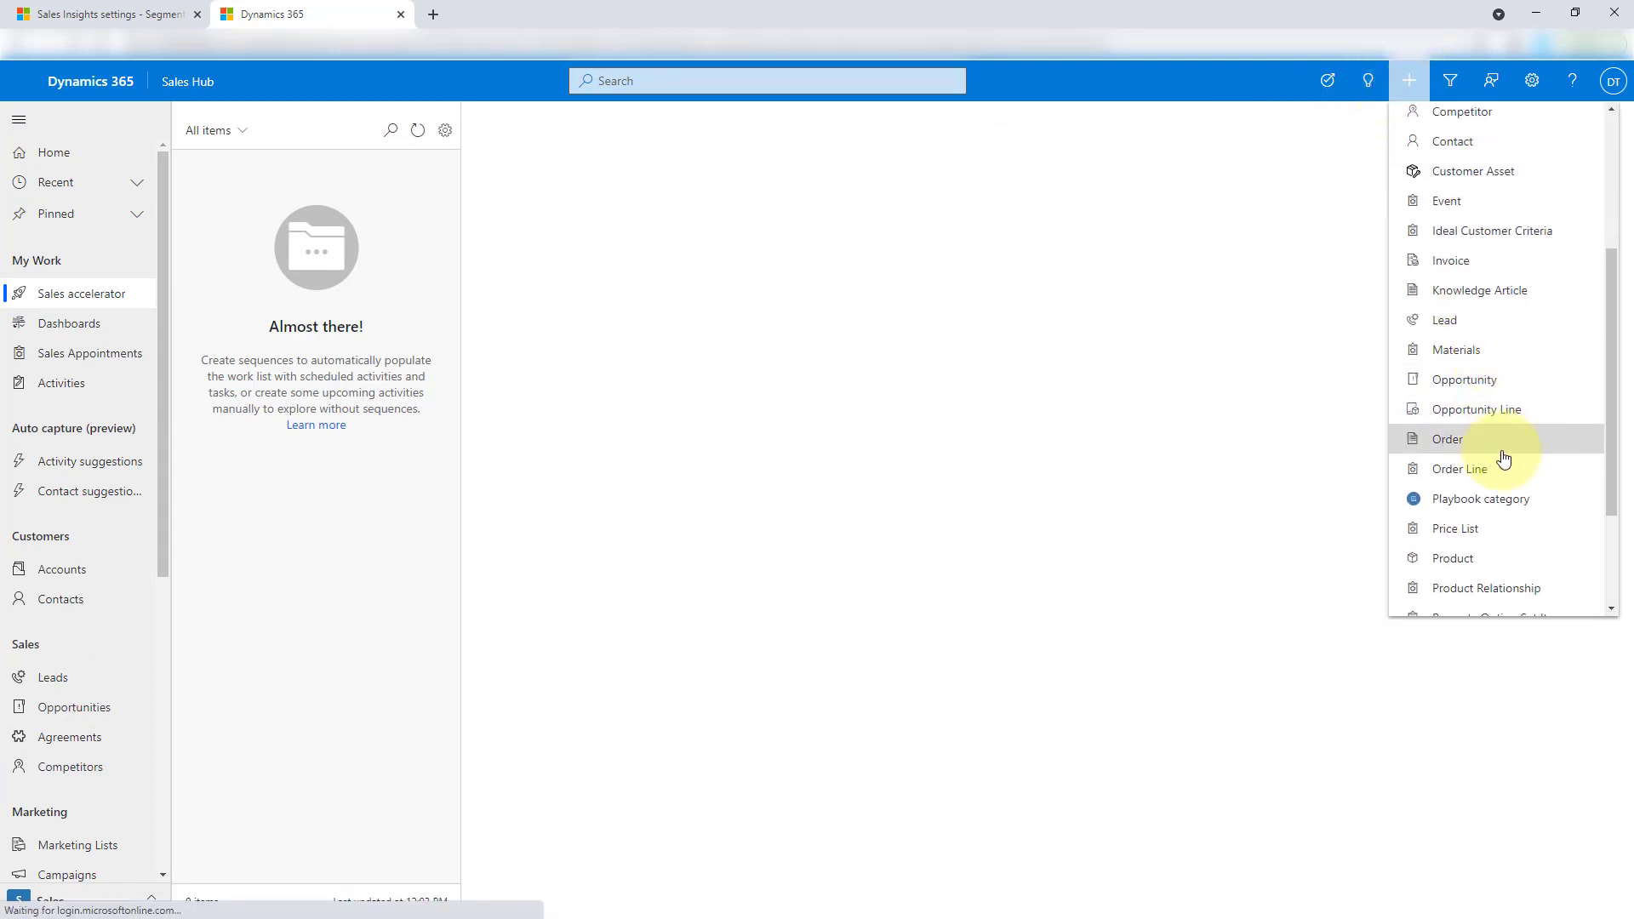
{"action": "scroll", "coordinate": [1489, 433], "scroll_direction": "down", "scroll_amount": 1}
Step: Save a lead with topic 'Test lead for segment', the contact's first and last name, source Conference
{"action": "left_click", "coordinate": [1462, 249]}
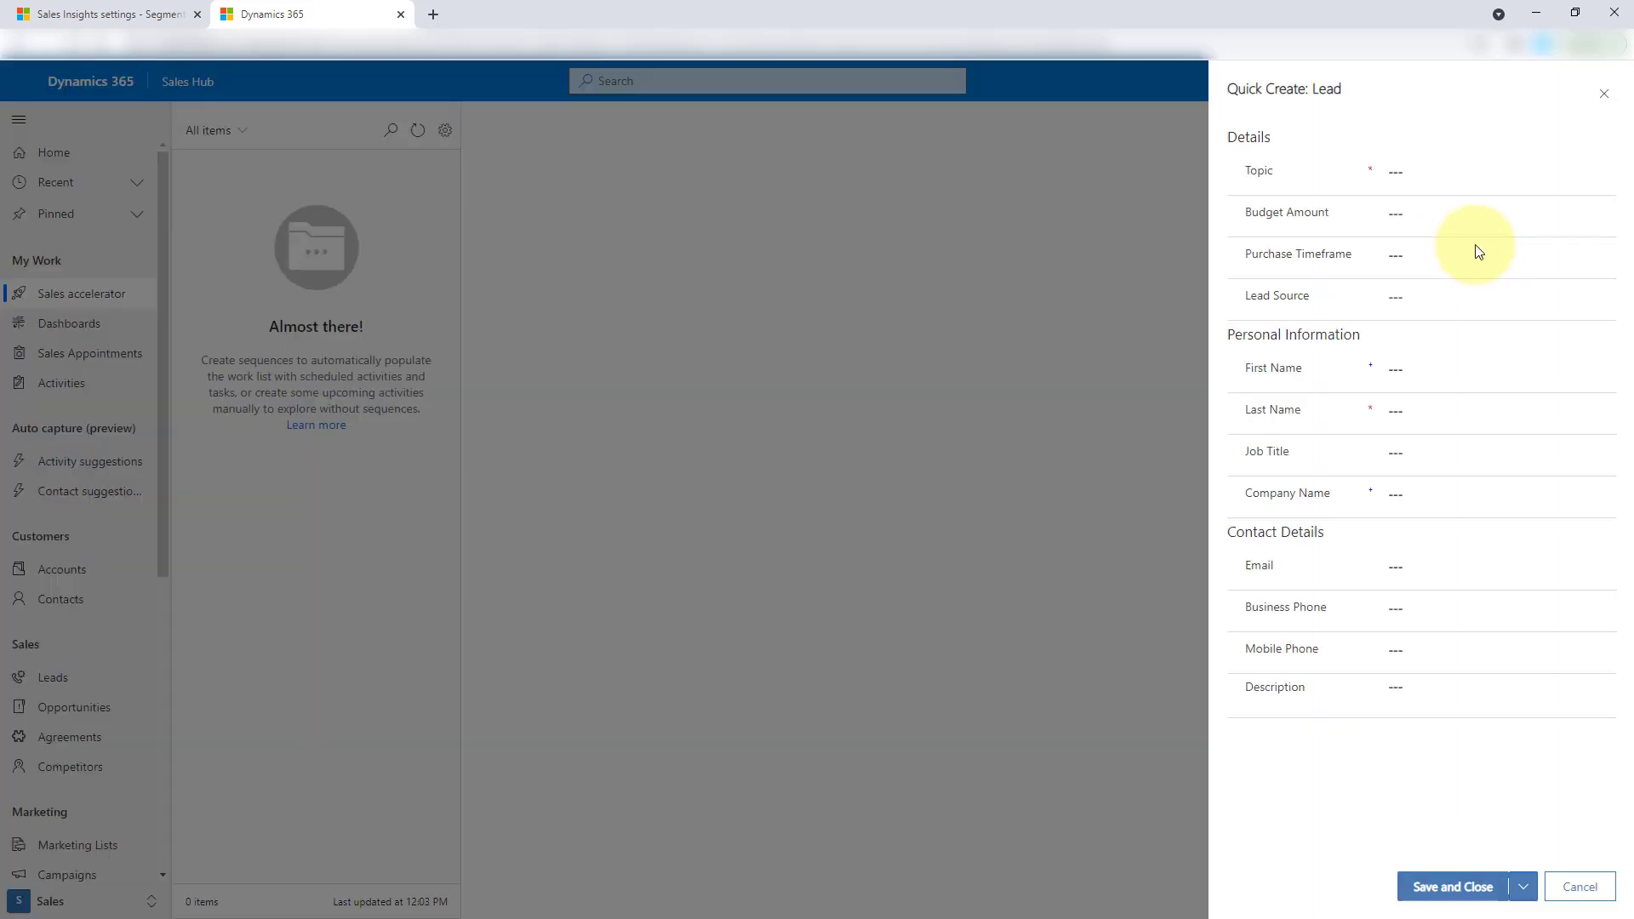
{"action": "left_click", "coordinate": [1393, 217]}
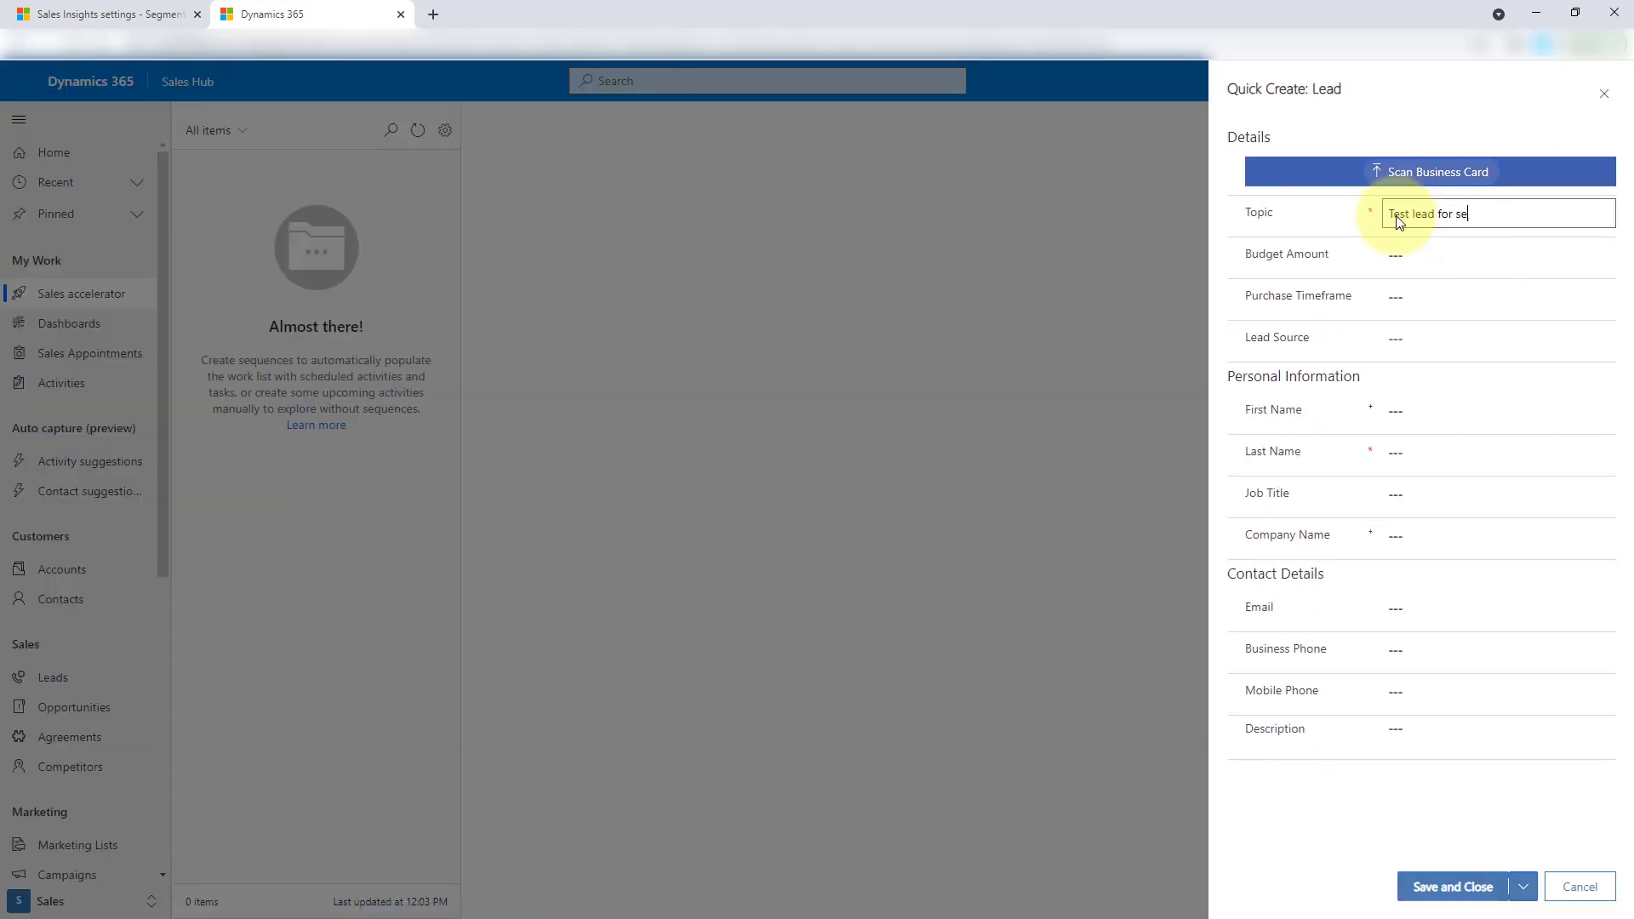
{"action": "type", "text": "Test lead for segment"}
{"action": "left_click", "coordinate": [1418, 413]}
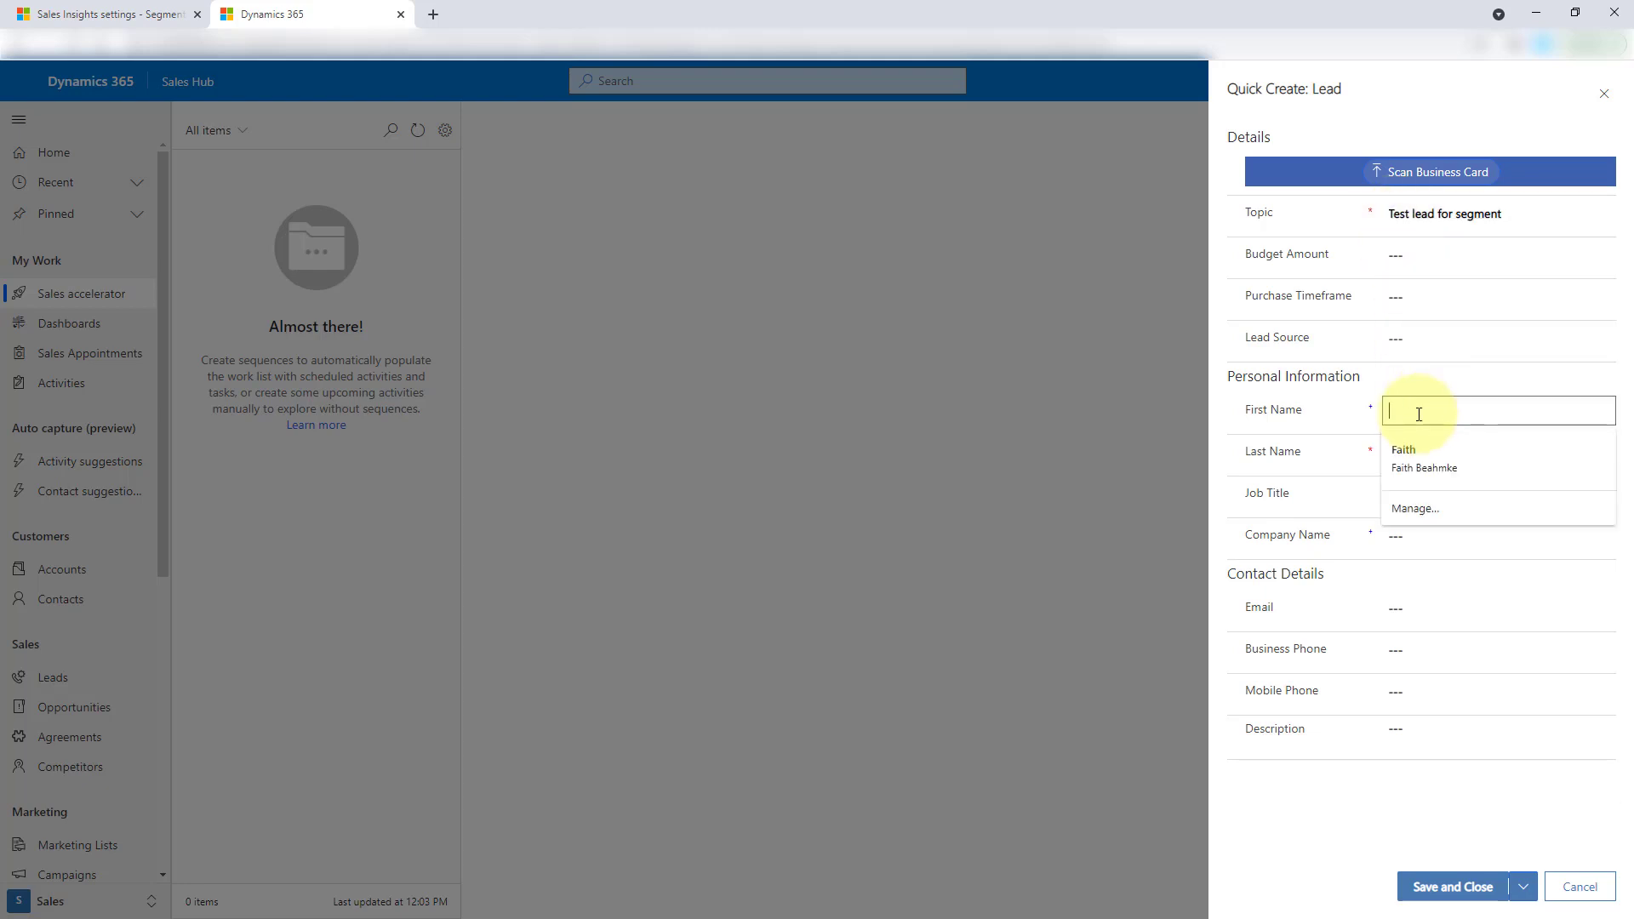
{"action": "type", "text": "John"}
{"action": "key", "text": "Tab"}
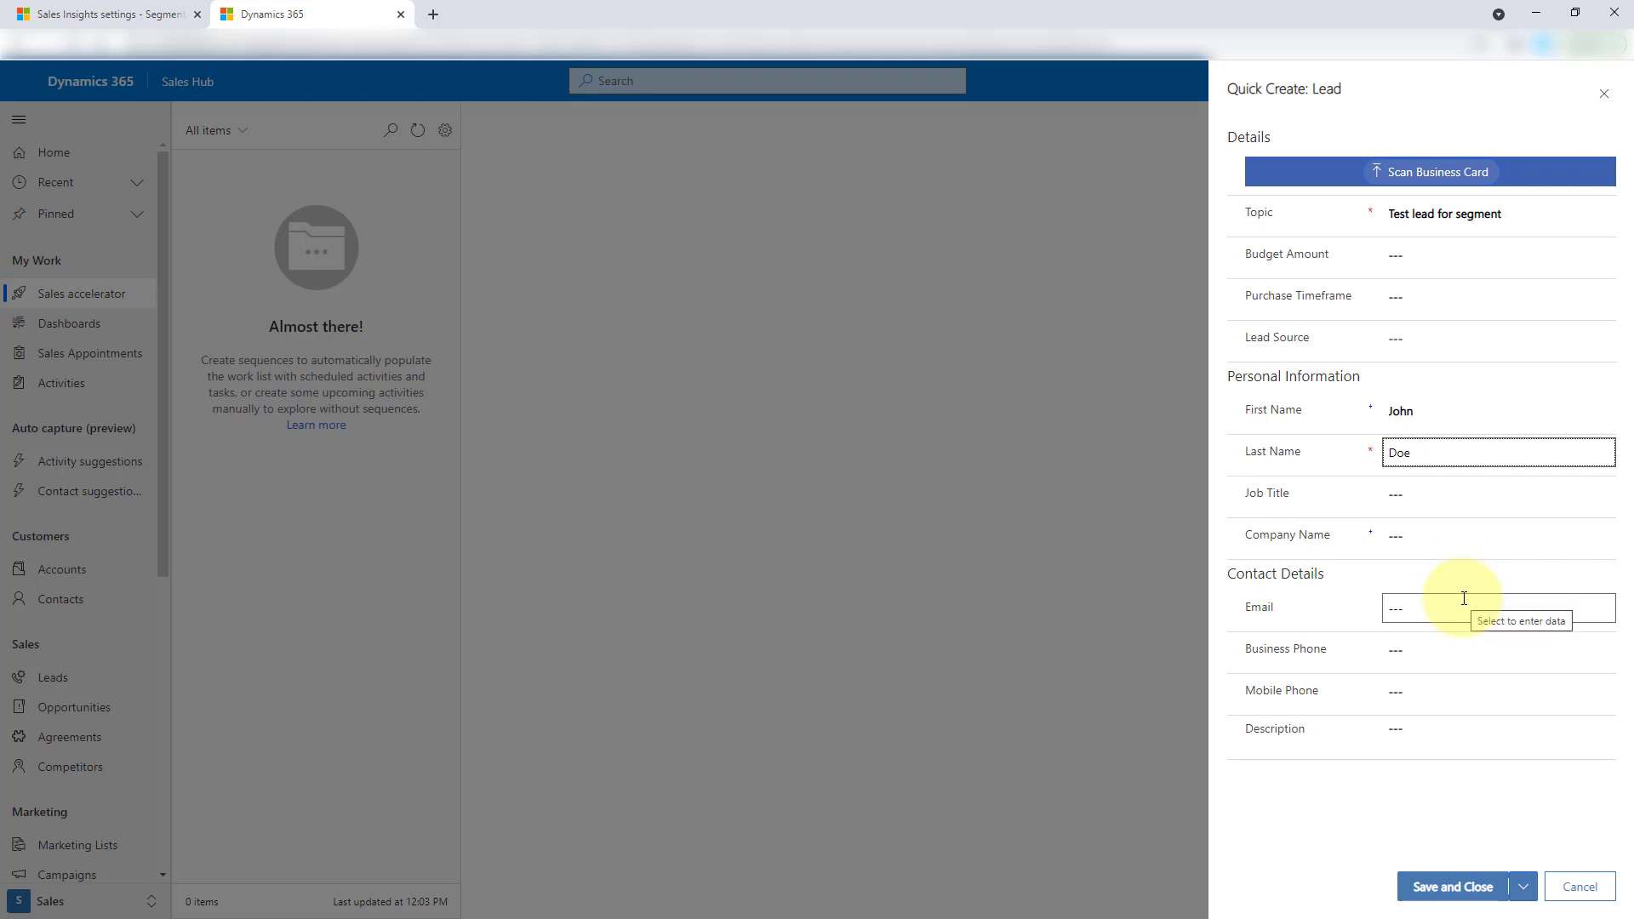
{"action": "type", "text": "Doe"}
{"action": "left_click", "coordinate": [1427, 334]}
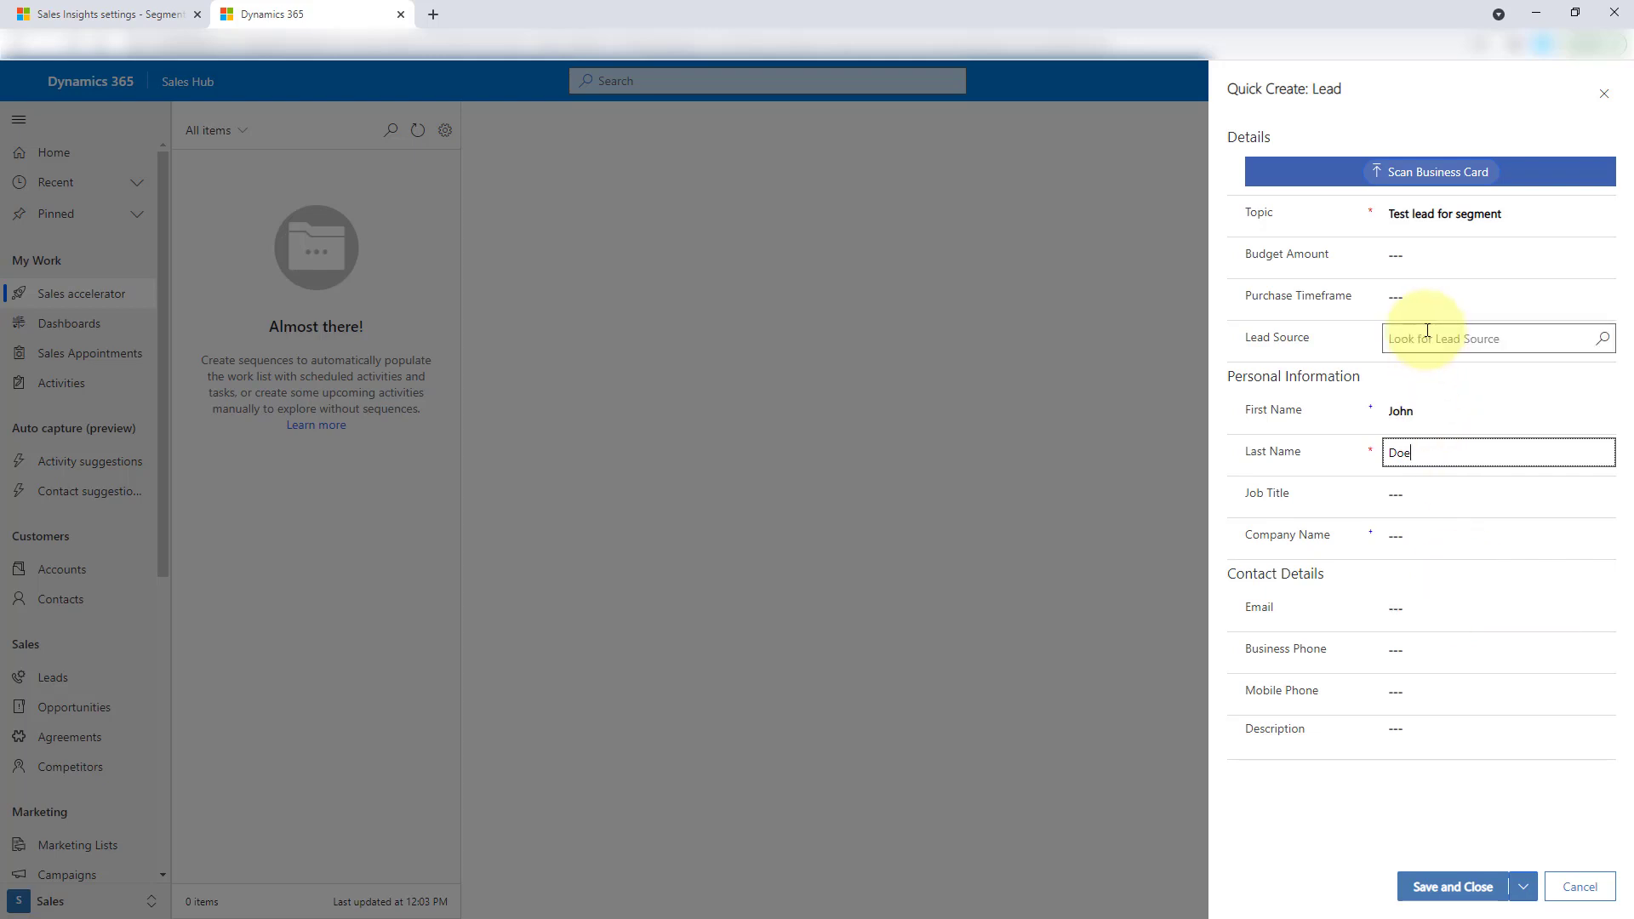
{"action": "type", "text": "conf"}
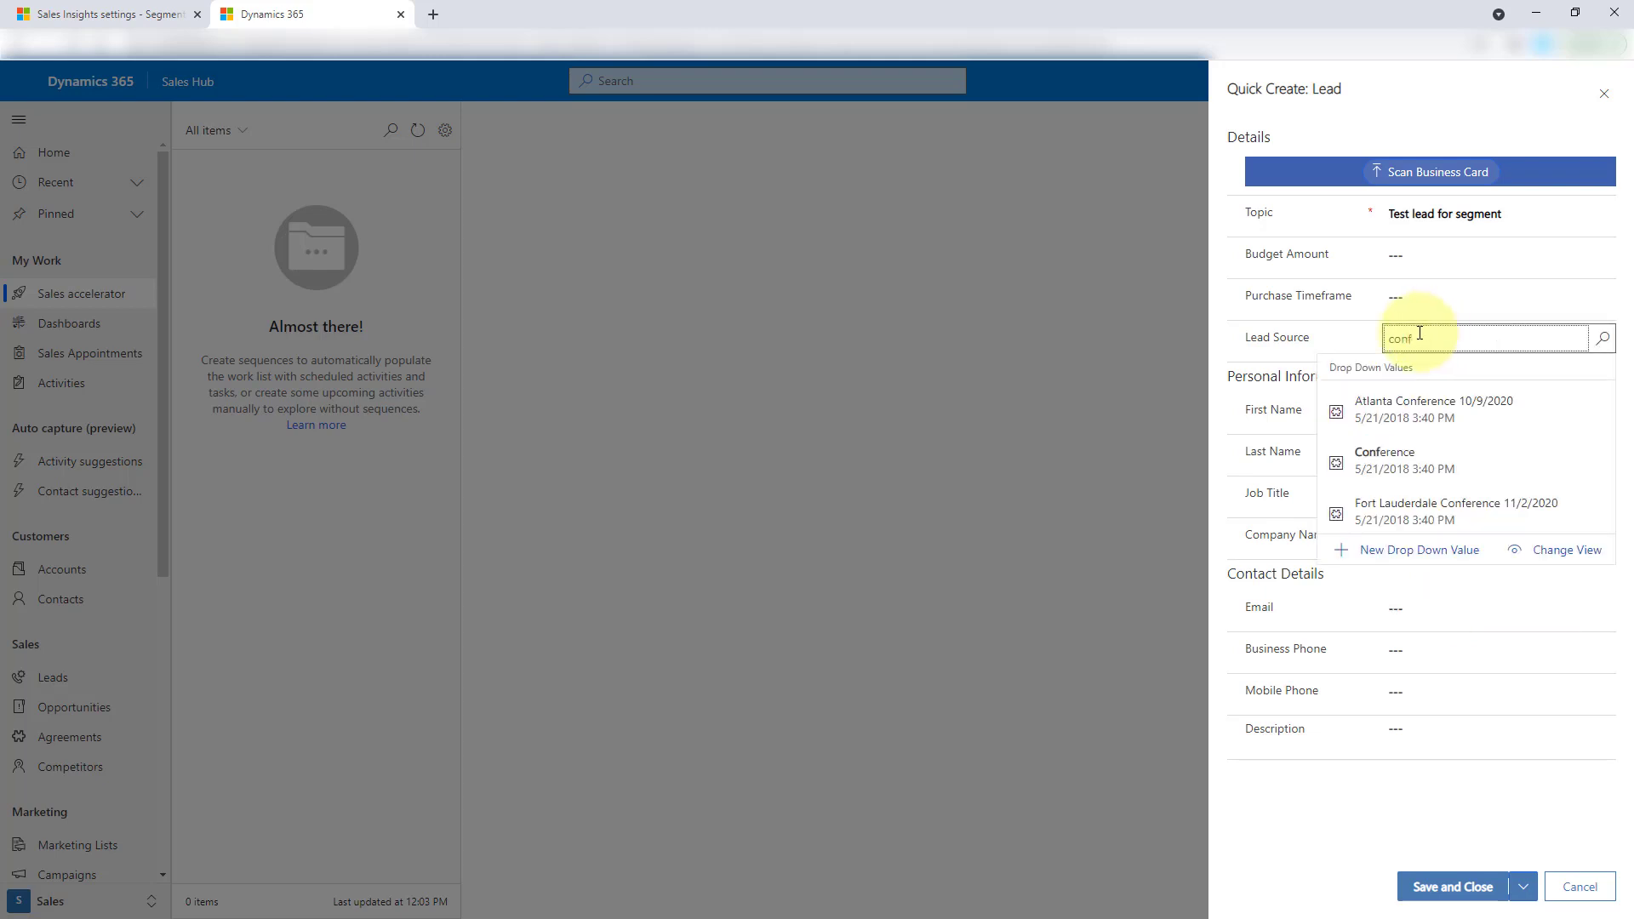
{"action": "left_click", "coordinate": [1398, 460]}
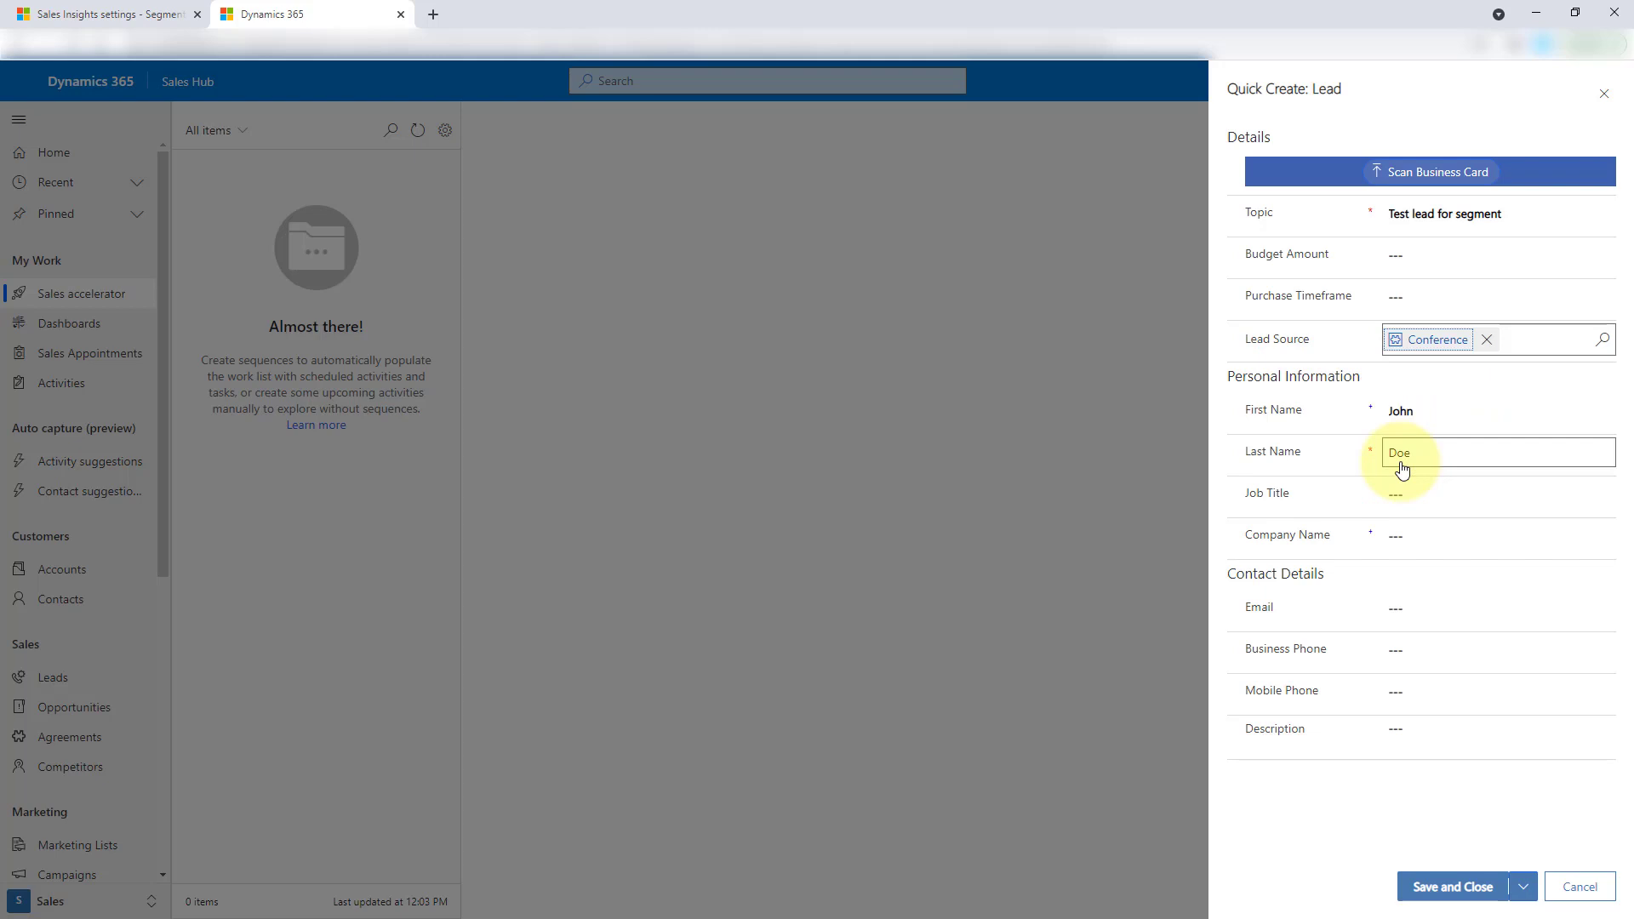
{"action": "left_click", "coordinate": [1470, 894]}
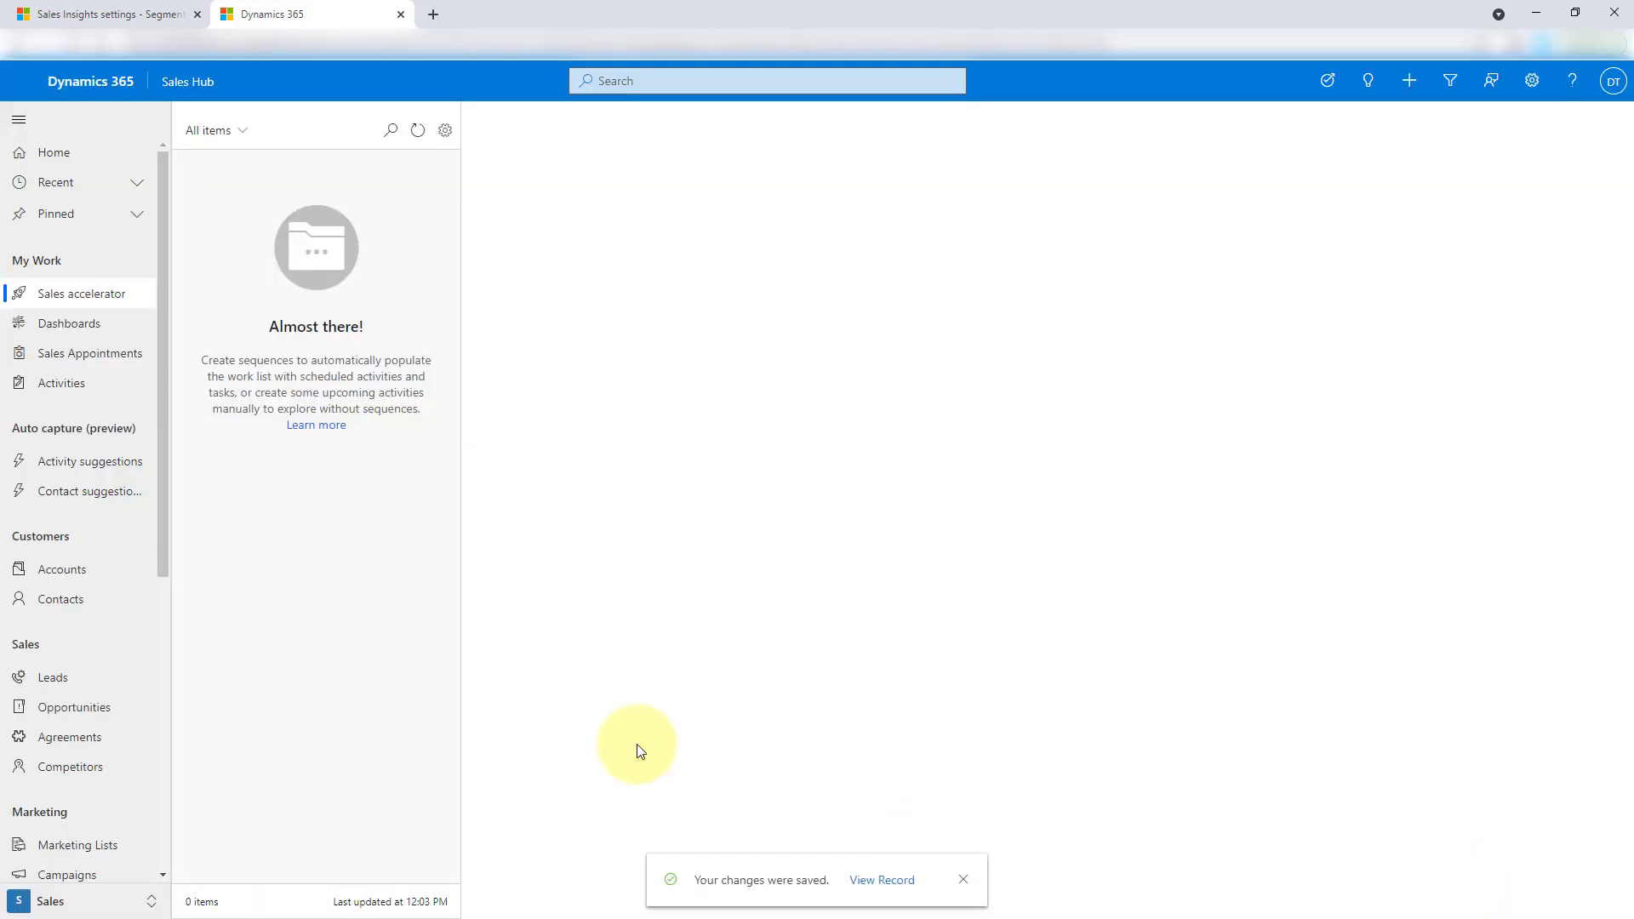
Step: View the saved Conference lead's record, then go back to the Test Segment settings tab
{"action": "left_click", "coordinate": [885, 879]}
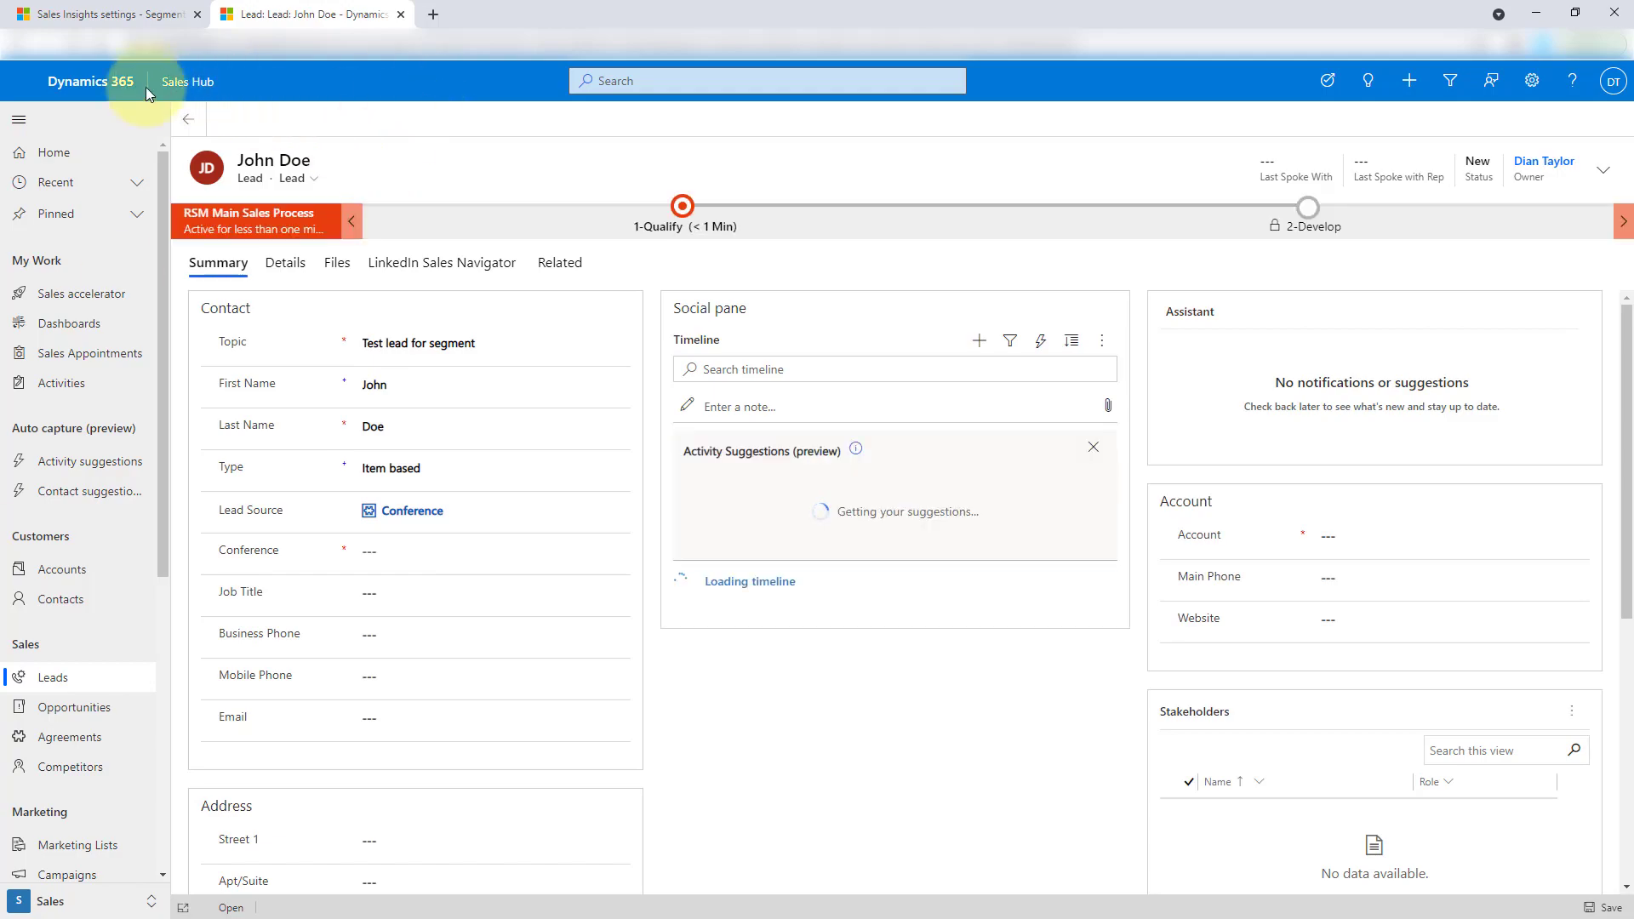
{"action": "left_click", "coordinate": [86, 12]}
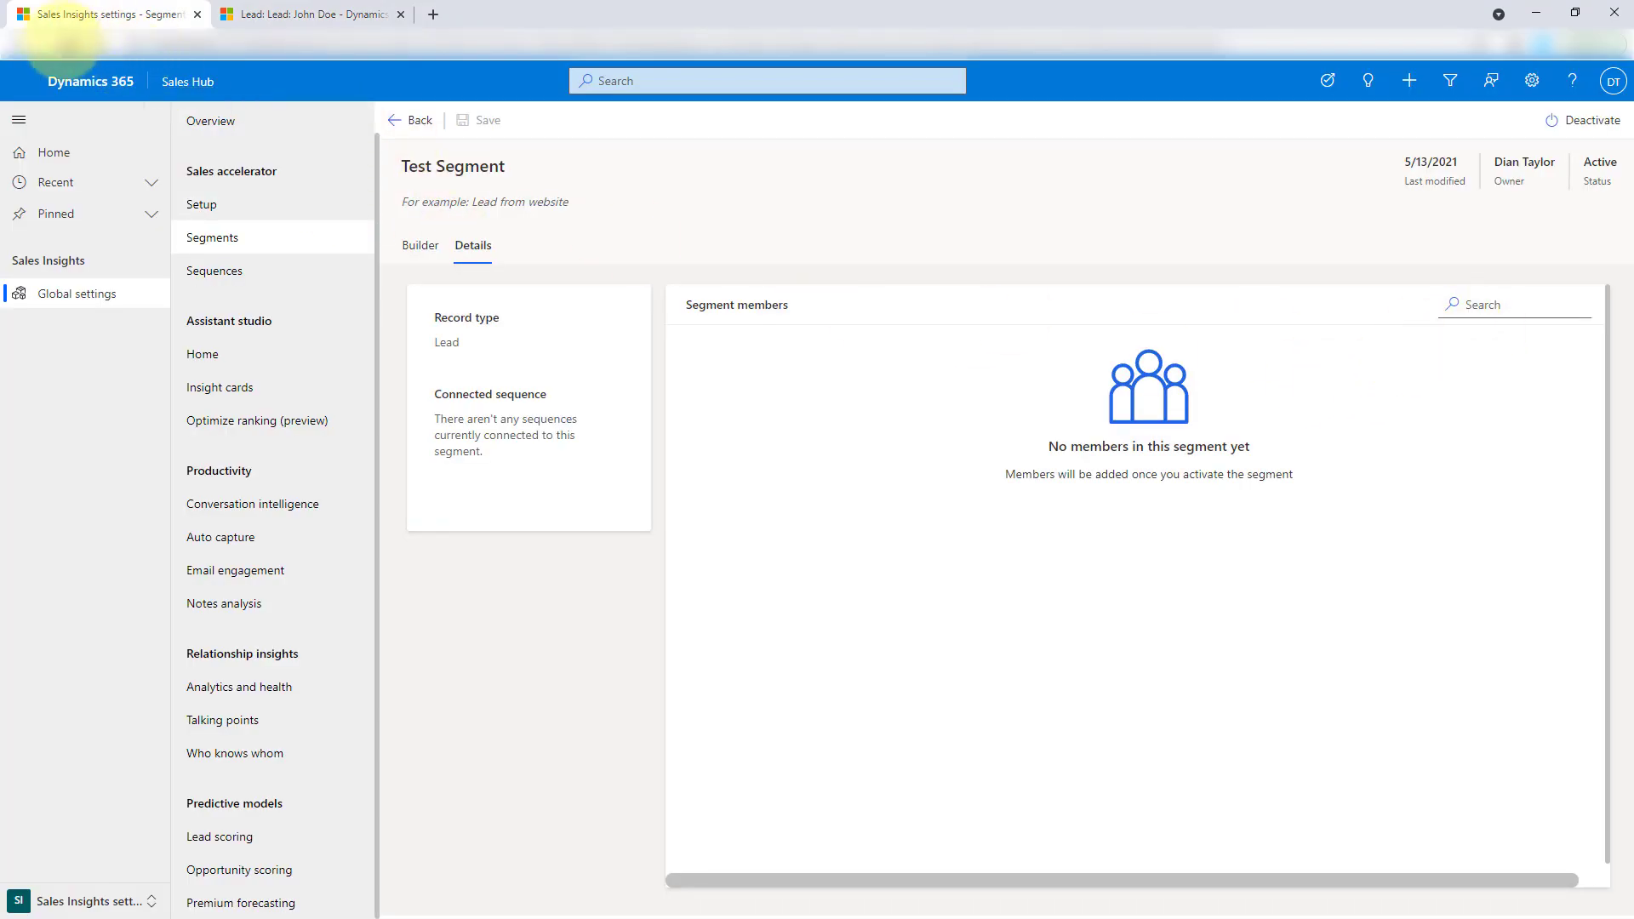
Step: Refresh settings and reopen Test Segment's Details, where one lead created 5/13/2021 now appears
{"action": "left_click", "coordinate": [85, 79]}
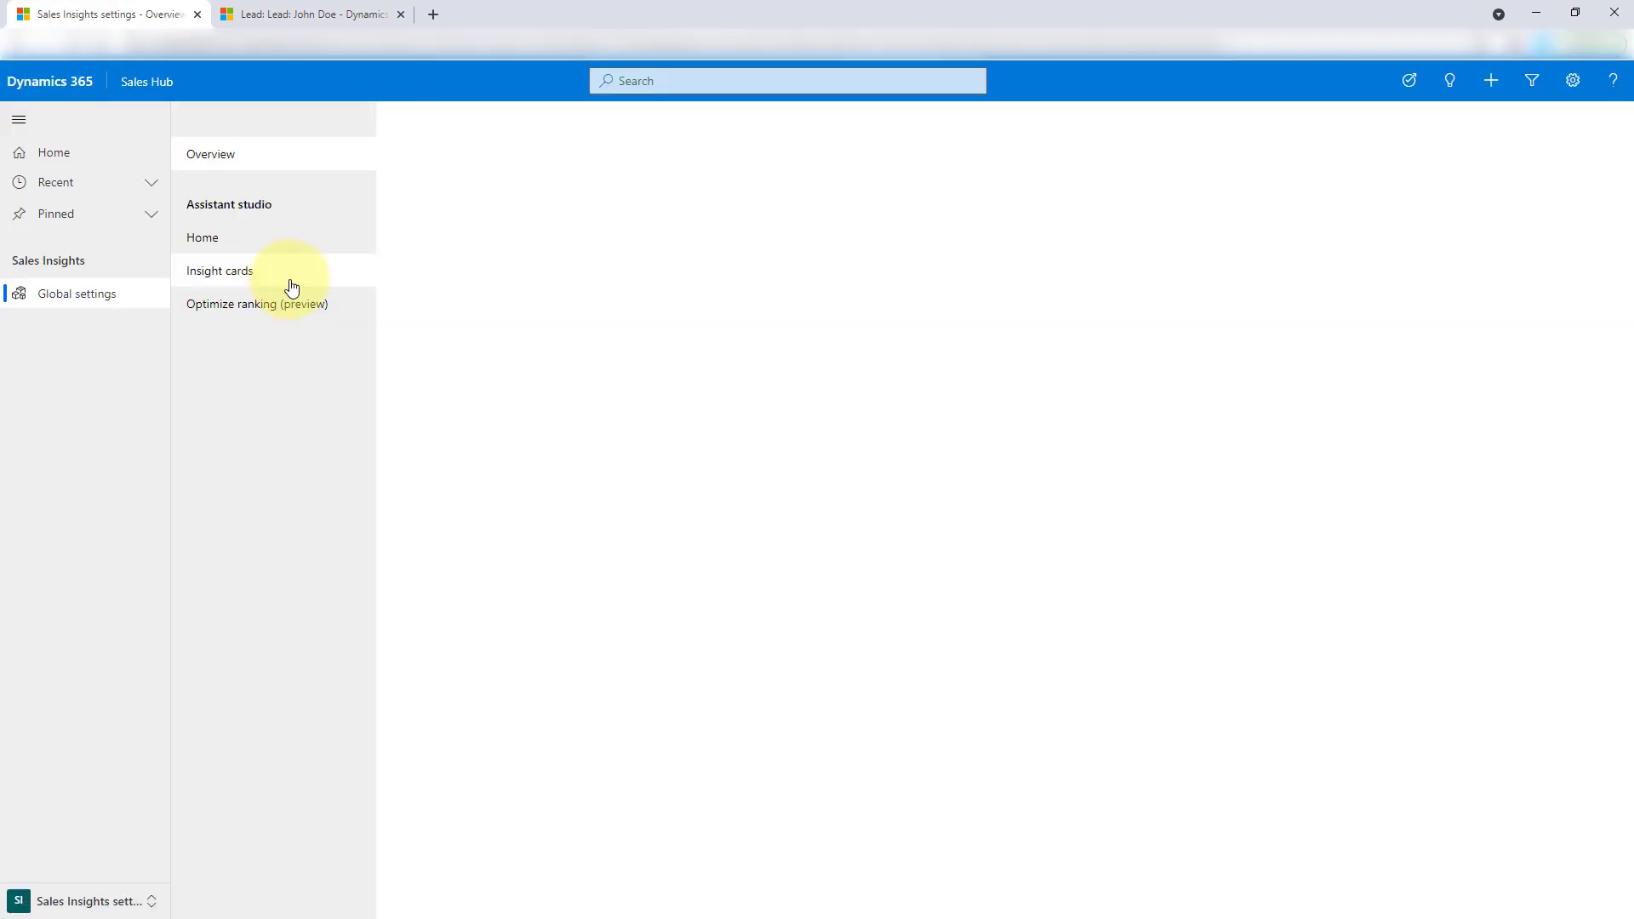
{"action": "left_click", "coordinate": [221, 274]}
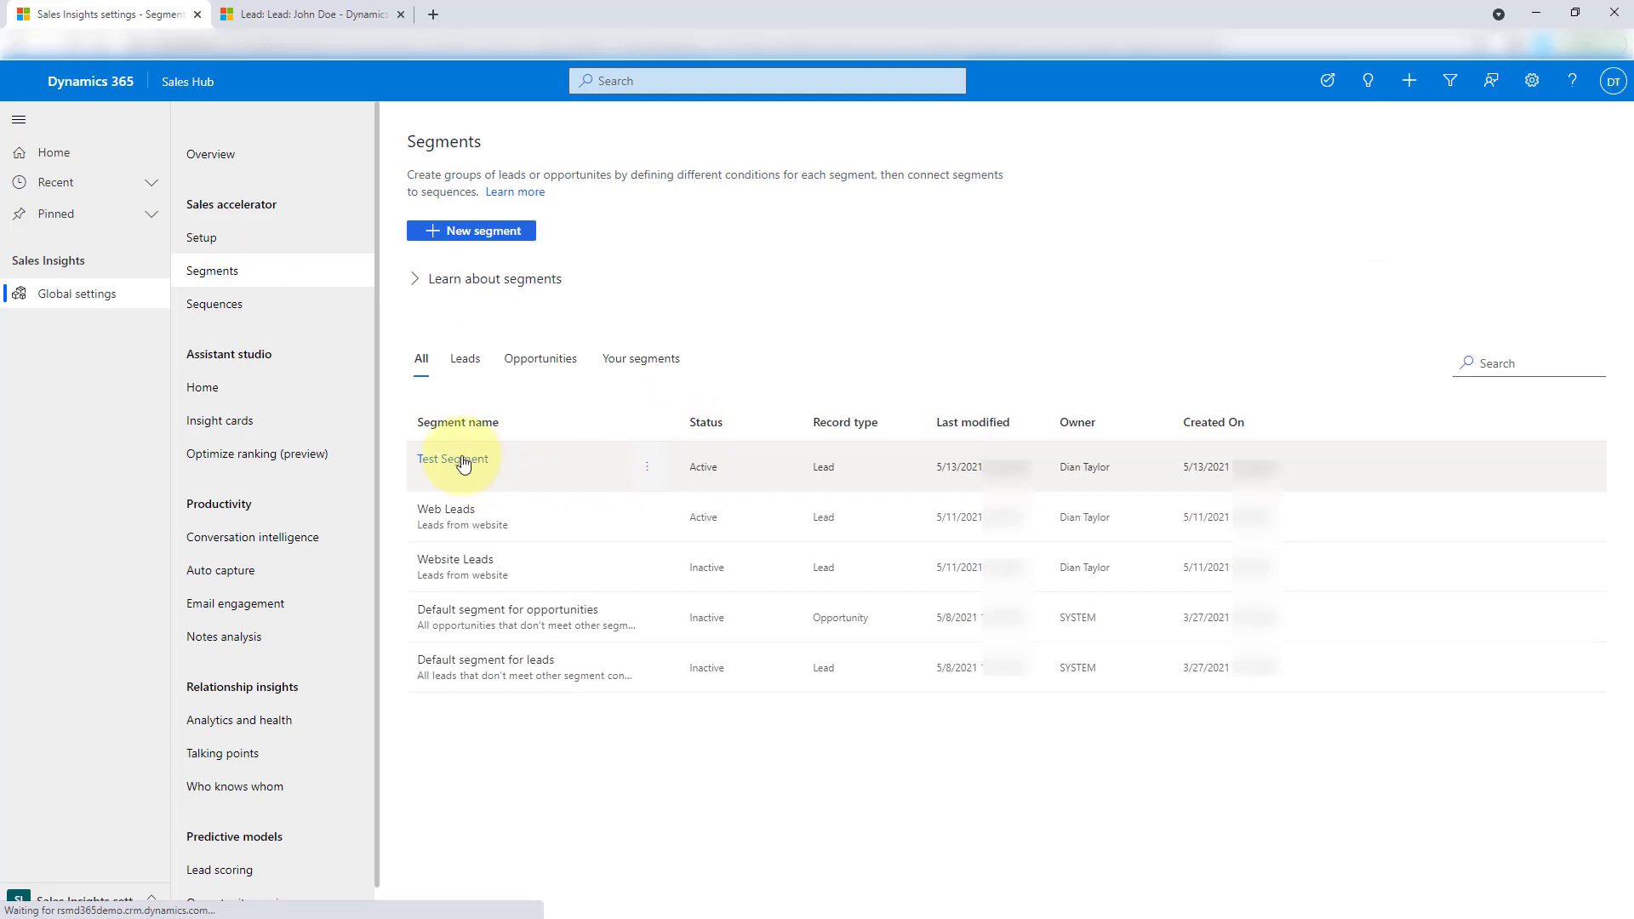
{"action": "left_click", "coordinate": [461, 457]}
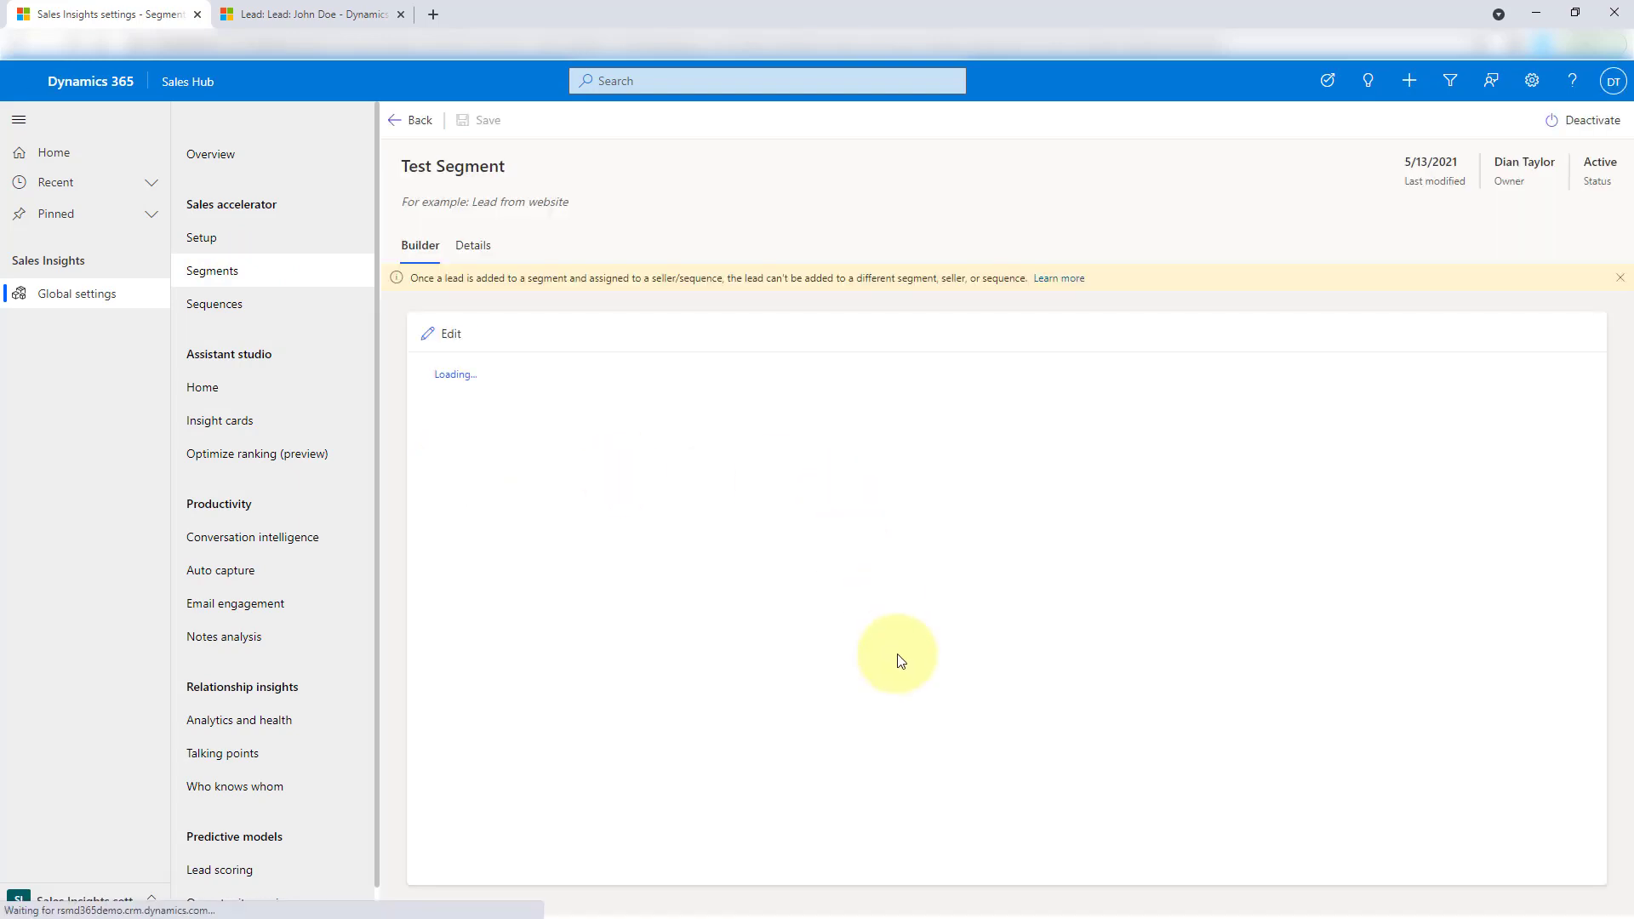
{"action": "left_click", "coordinate": [473, 246]}
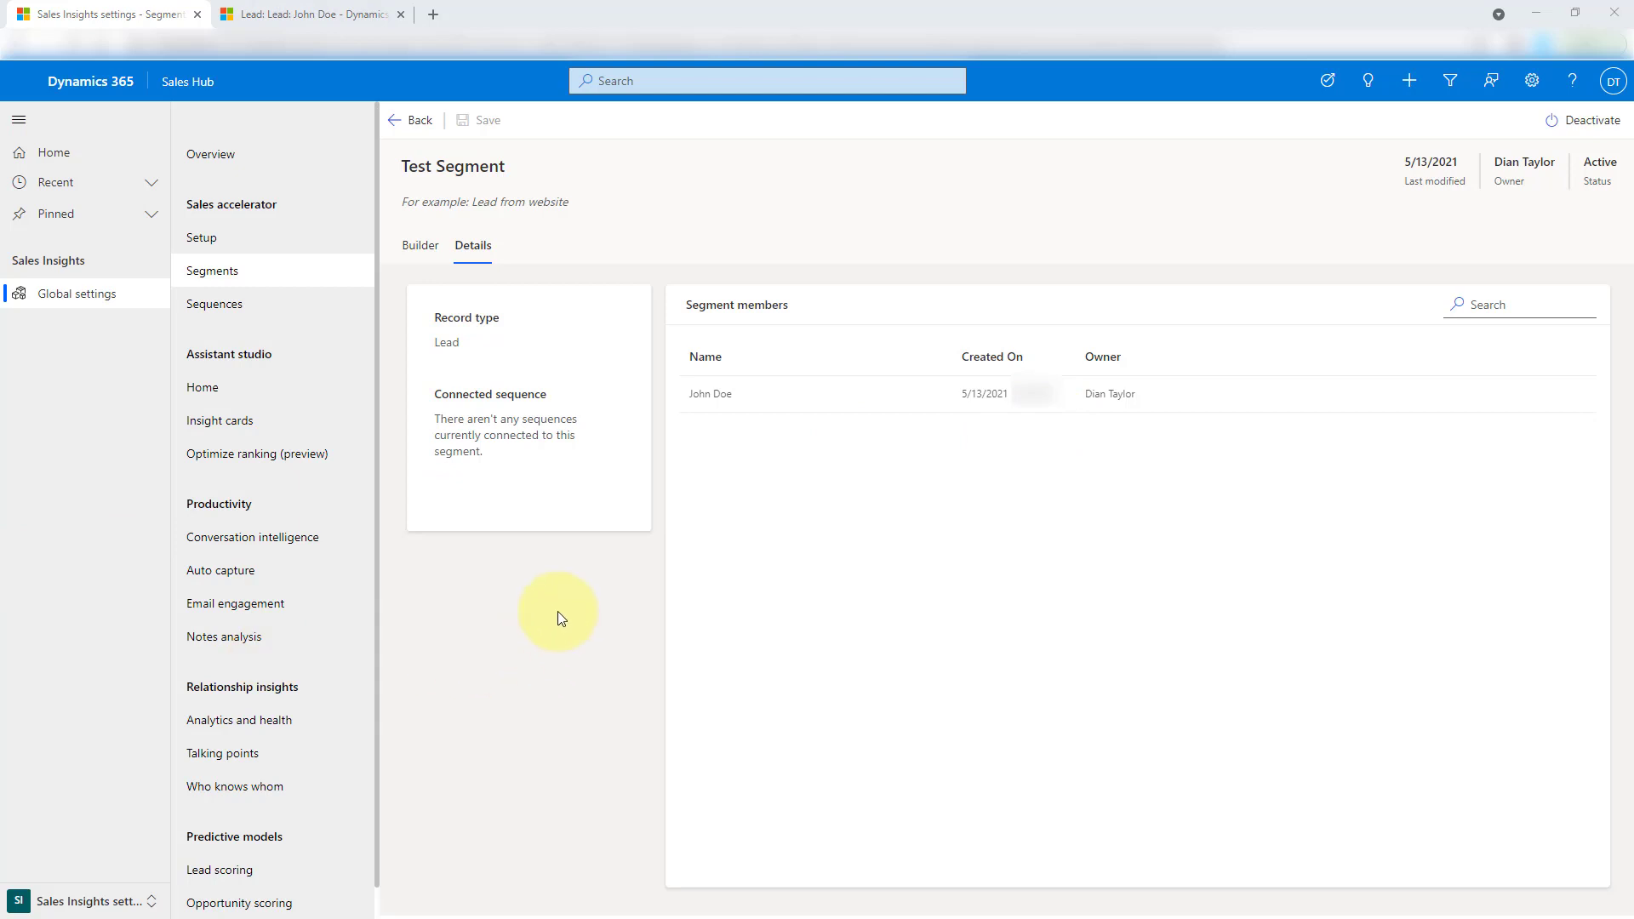
Step: Show Test Segment's builder rules: Status equals Open and Lead Source equals Conference
{"action": "left_click", "coordinate": [425, 250]}
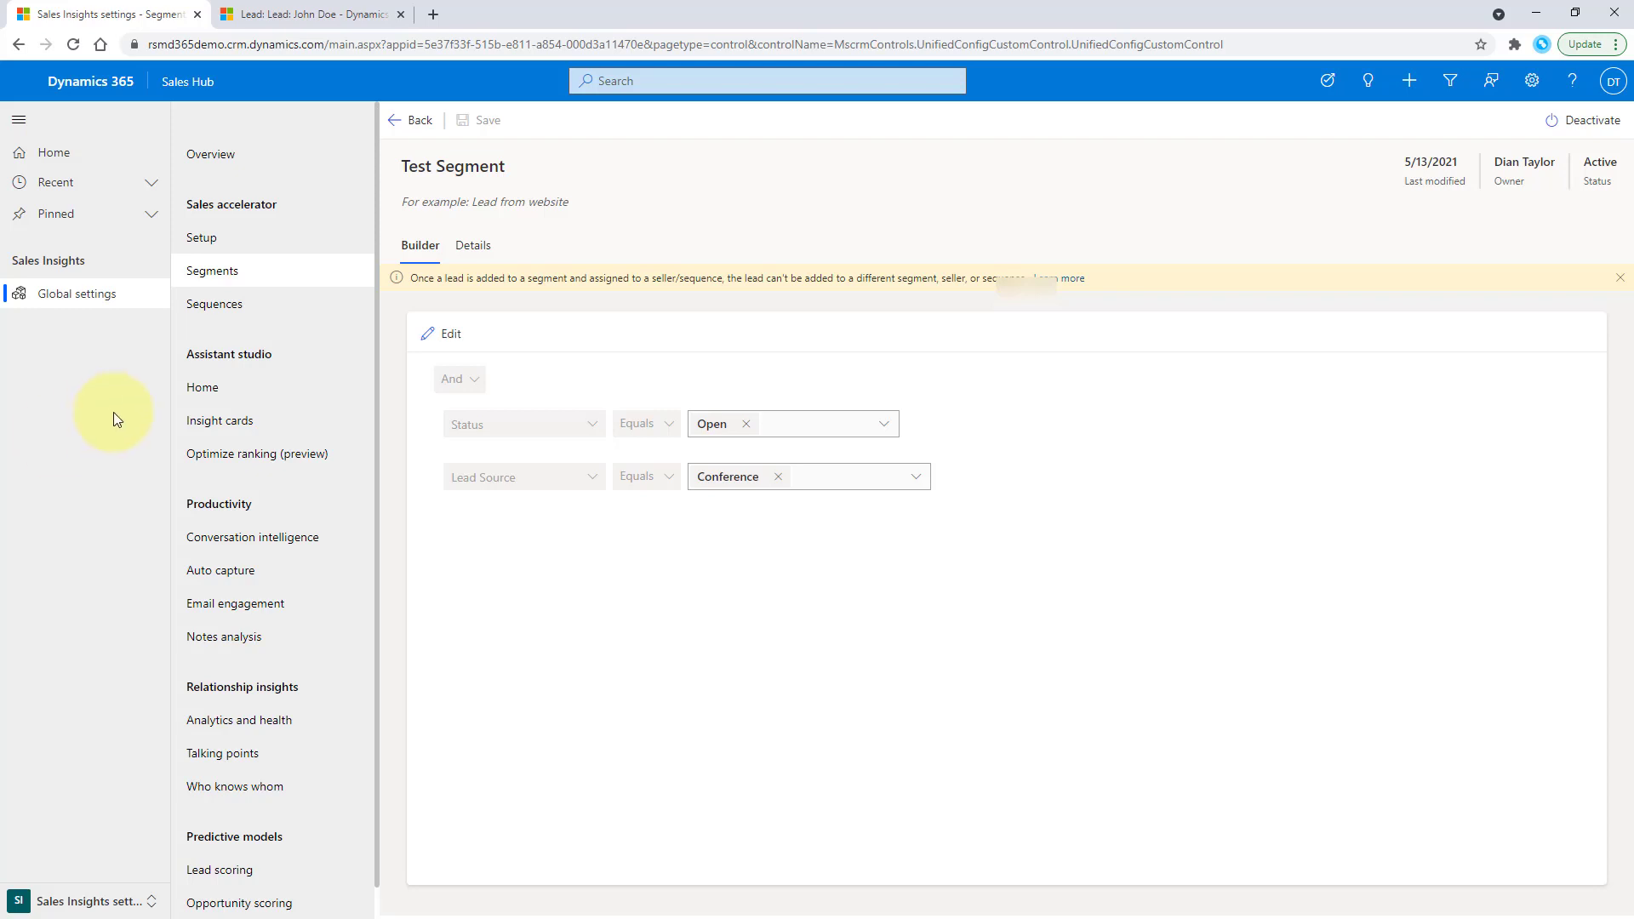
Step: In the Test sequence, add an Email step using the Lead Reply-Web Site Visit template
{"action": "left_click", "coordinate": [212, 305]}
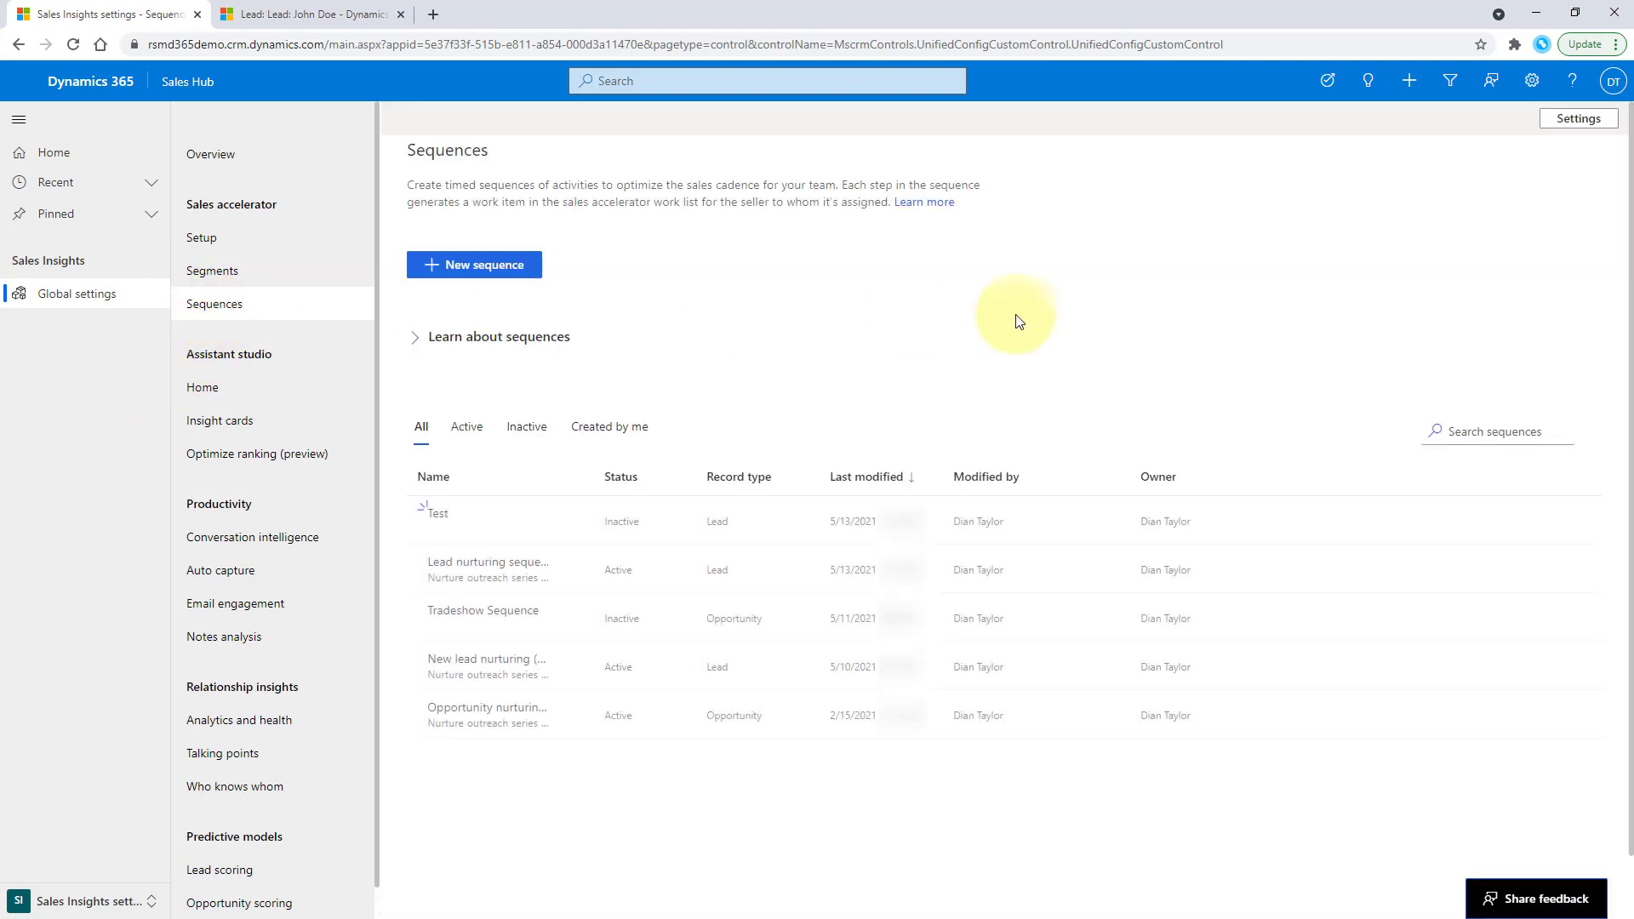
{"action": "left_click", "coordinate": [434, 516]}
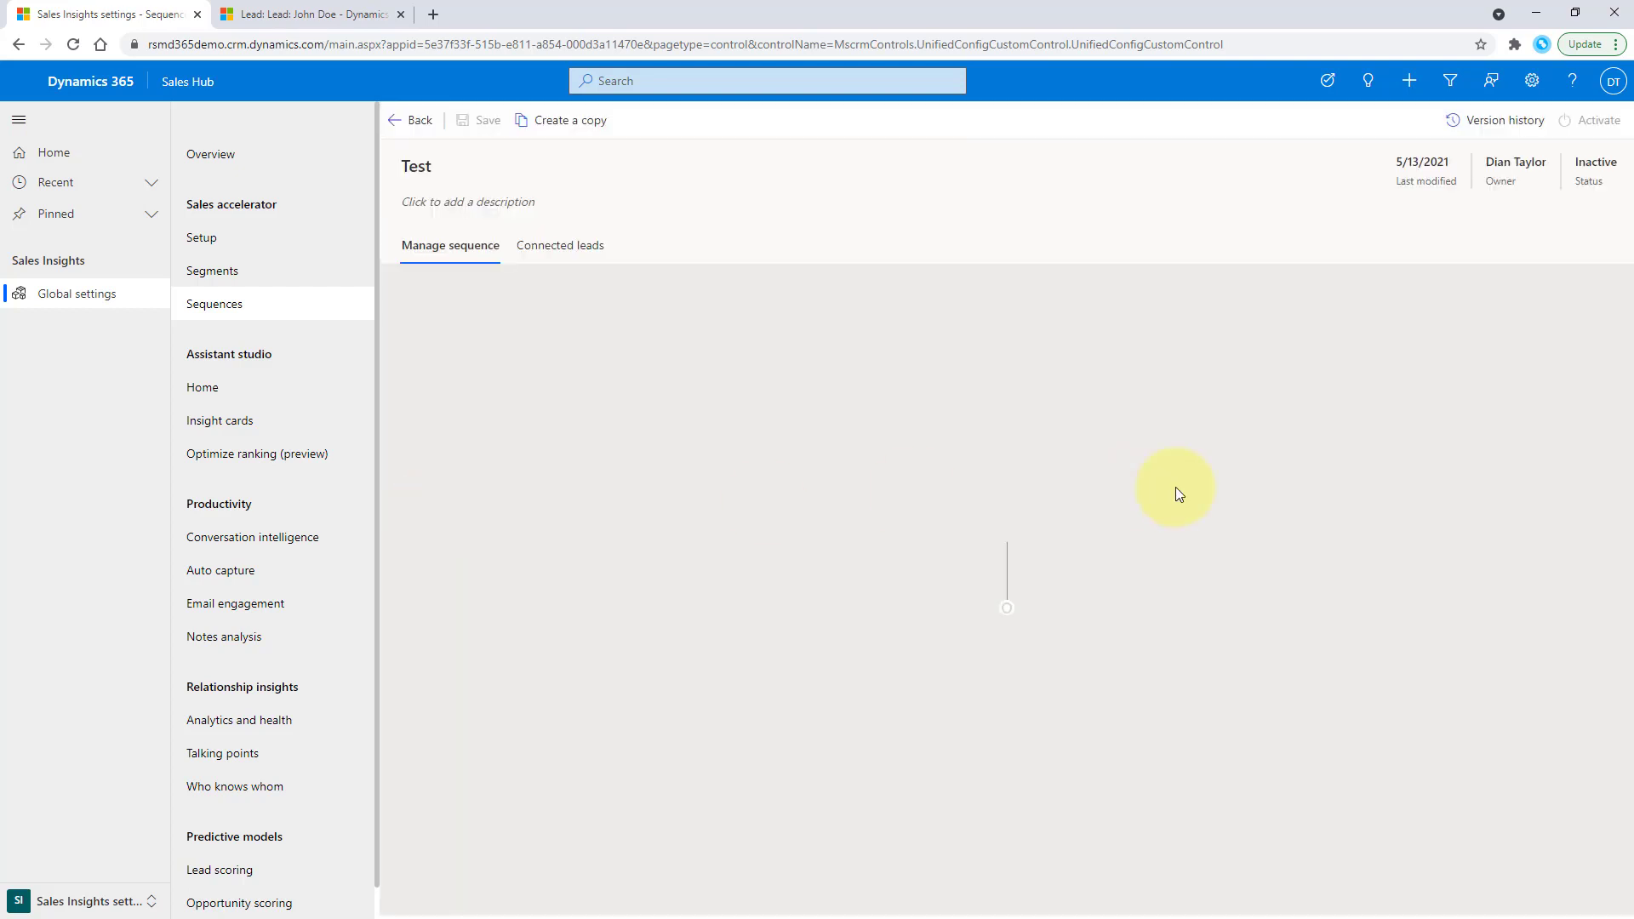
{"action": "left_click", "coordinate": [928, 403]}
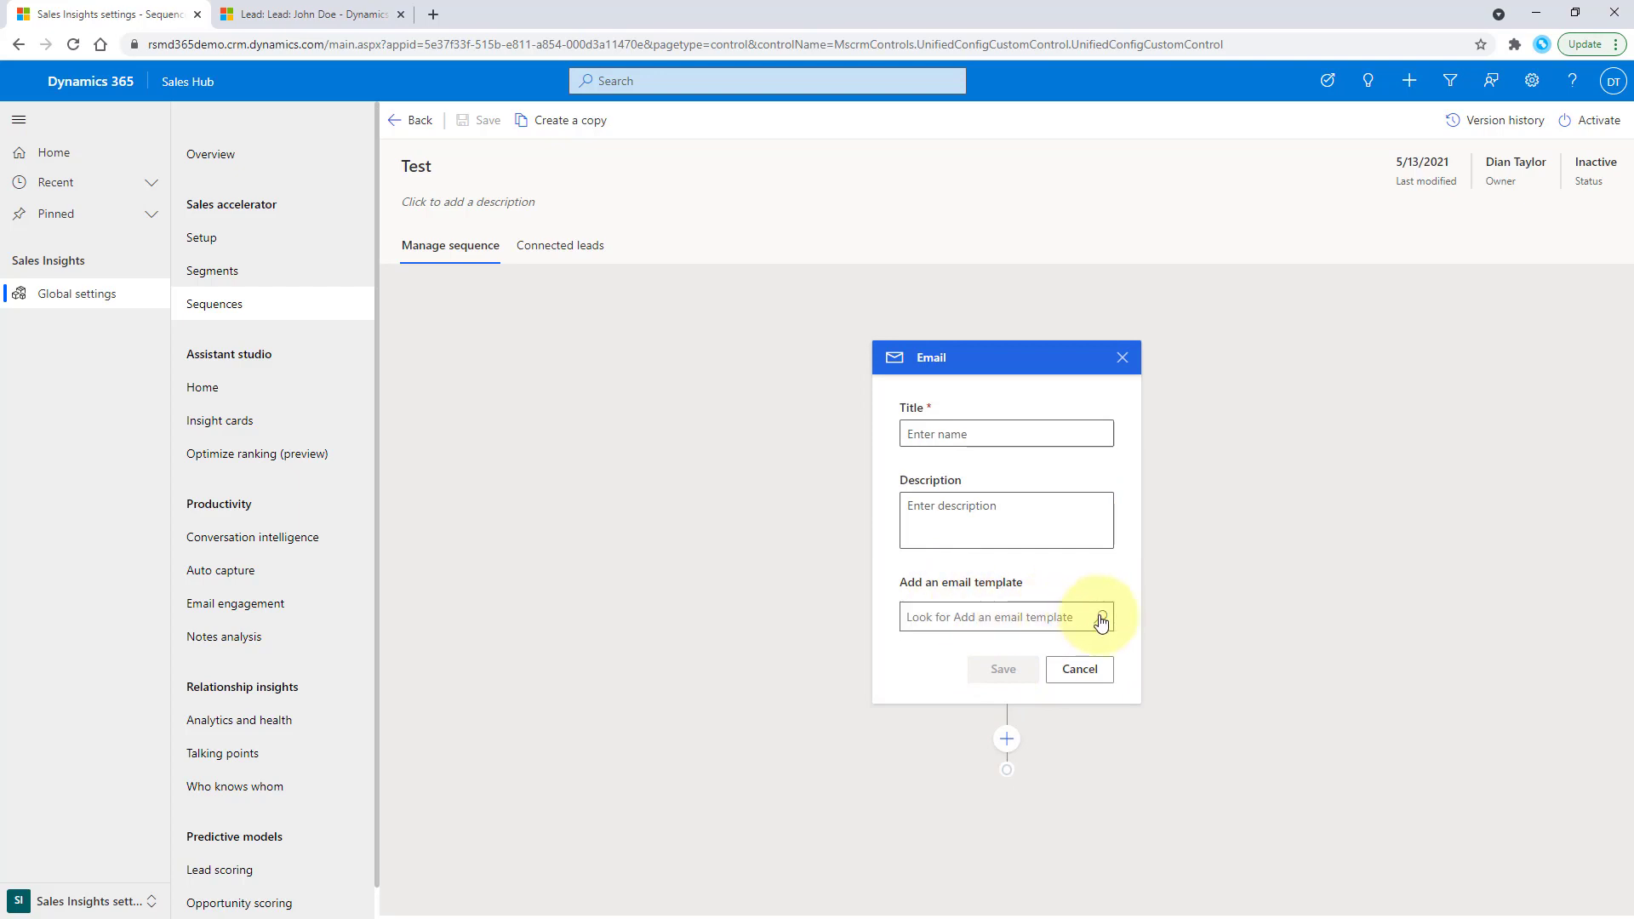
{"action": "left_click", "coordinate": [1102, 620]}
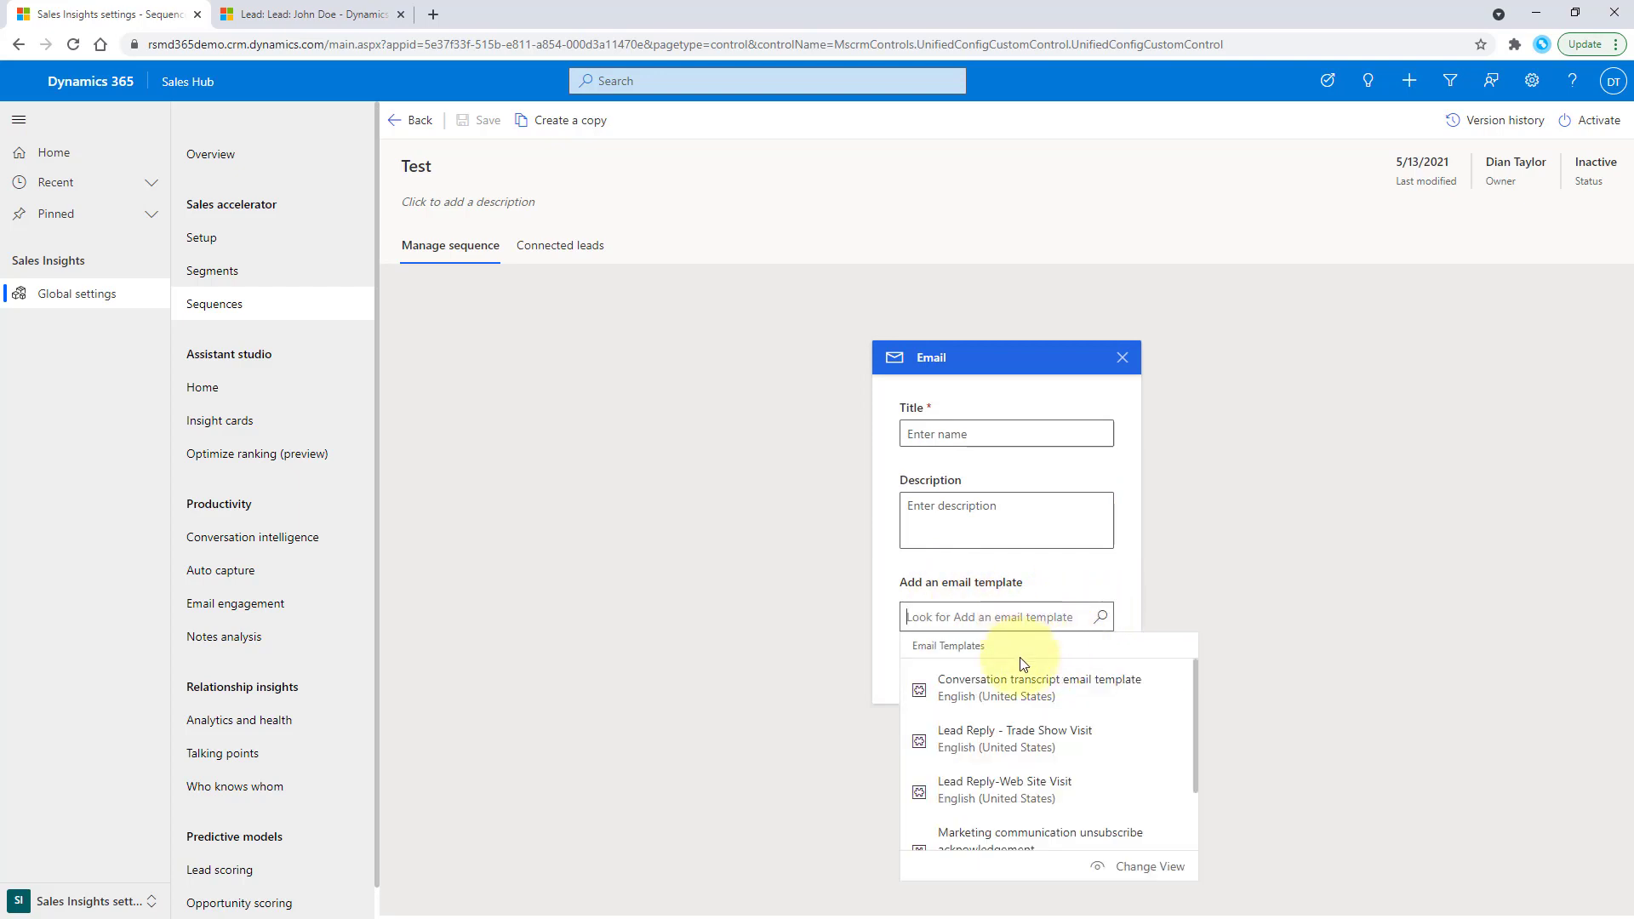
{"action": "left_click", "coordinate": [1065, 790]}
{"action": "left_click", "coordinate": [978, 436]}
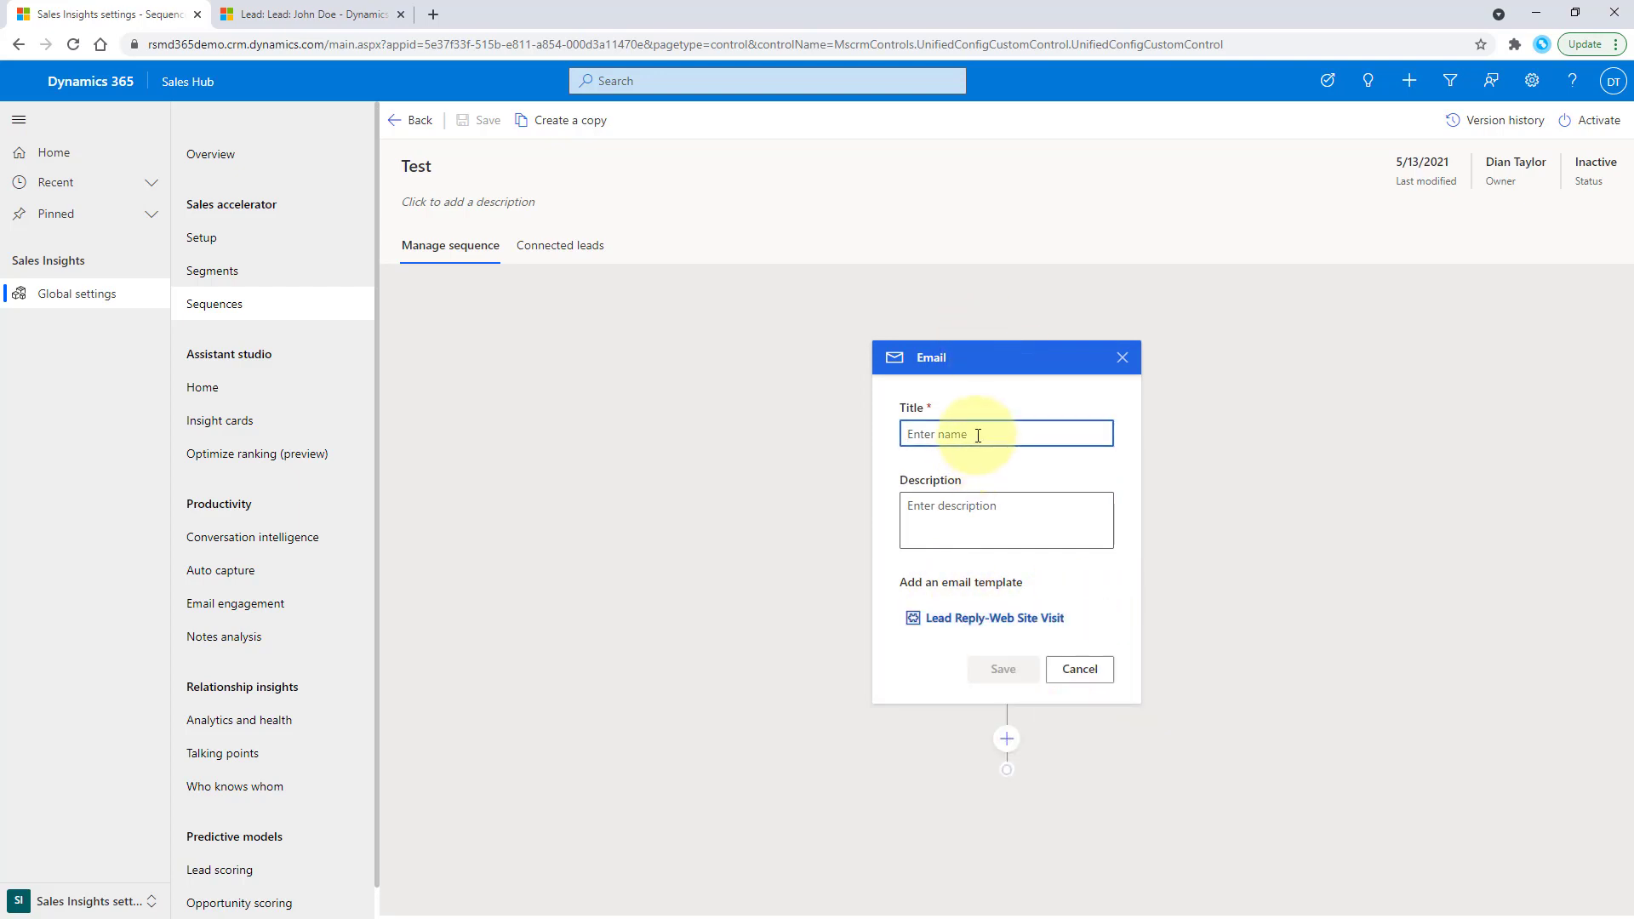
{"action": "type", "text": "Email"}
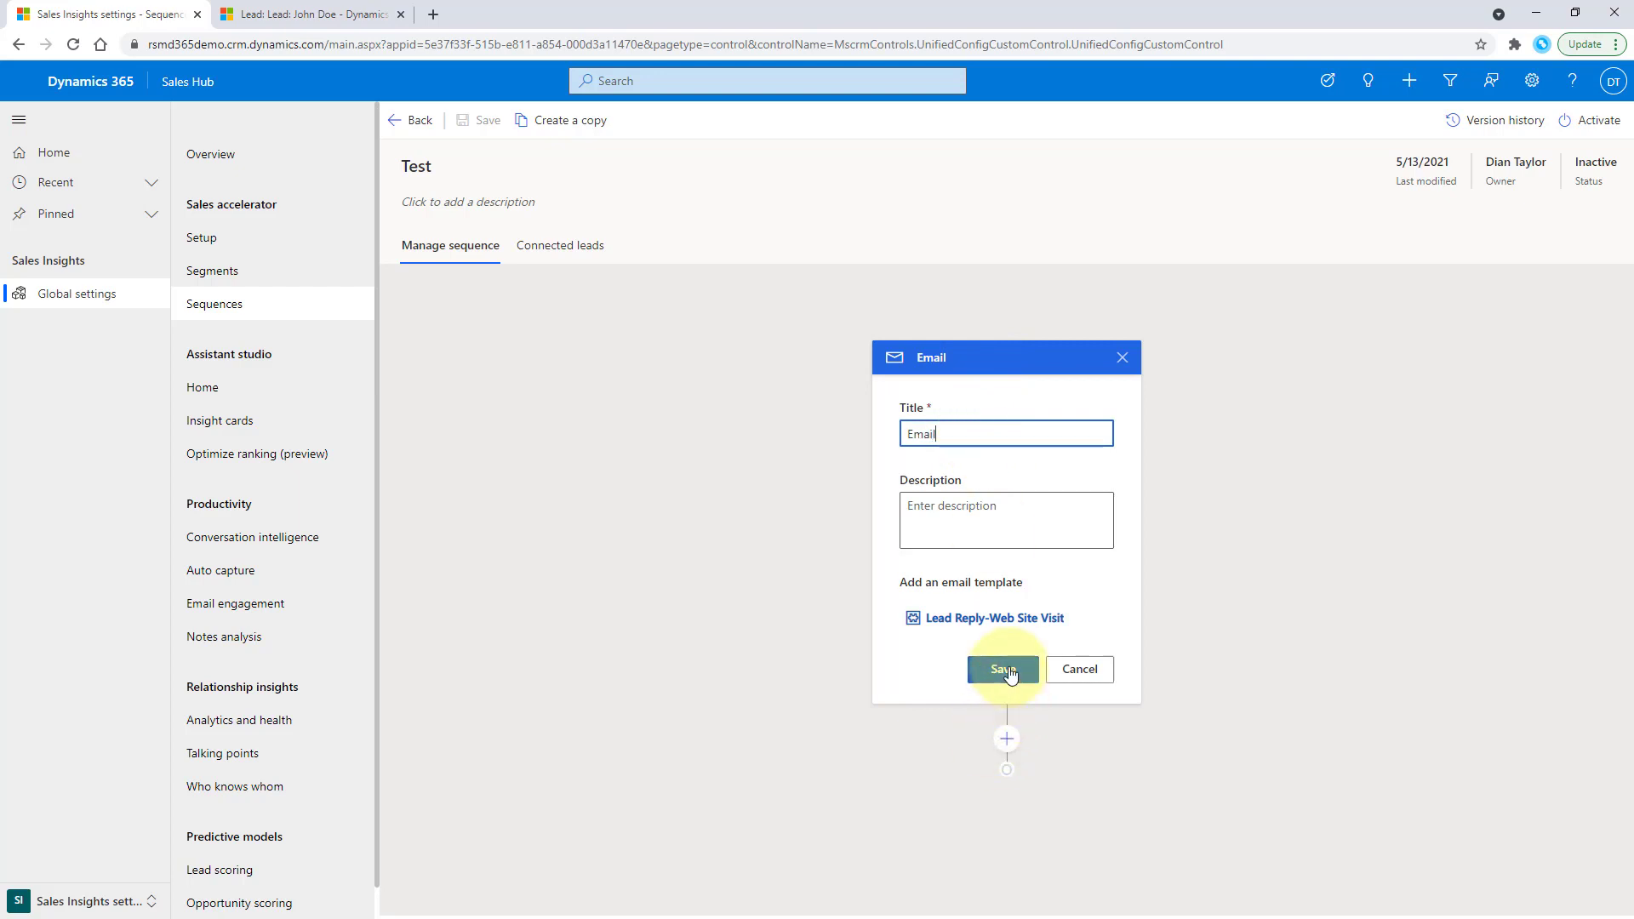
{"action": "left_click", "coordinate": [1003, 669]}
Step: Add a 2-day wait step after the Email
{"action": "left_click", "coordinate": [1007, 411]}
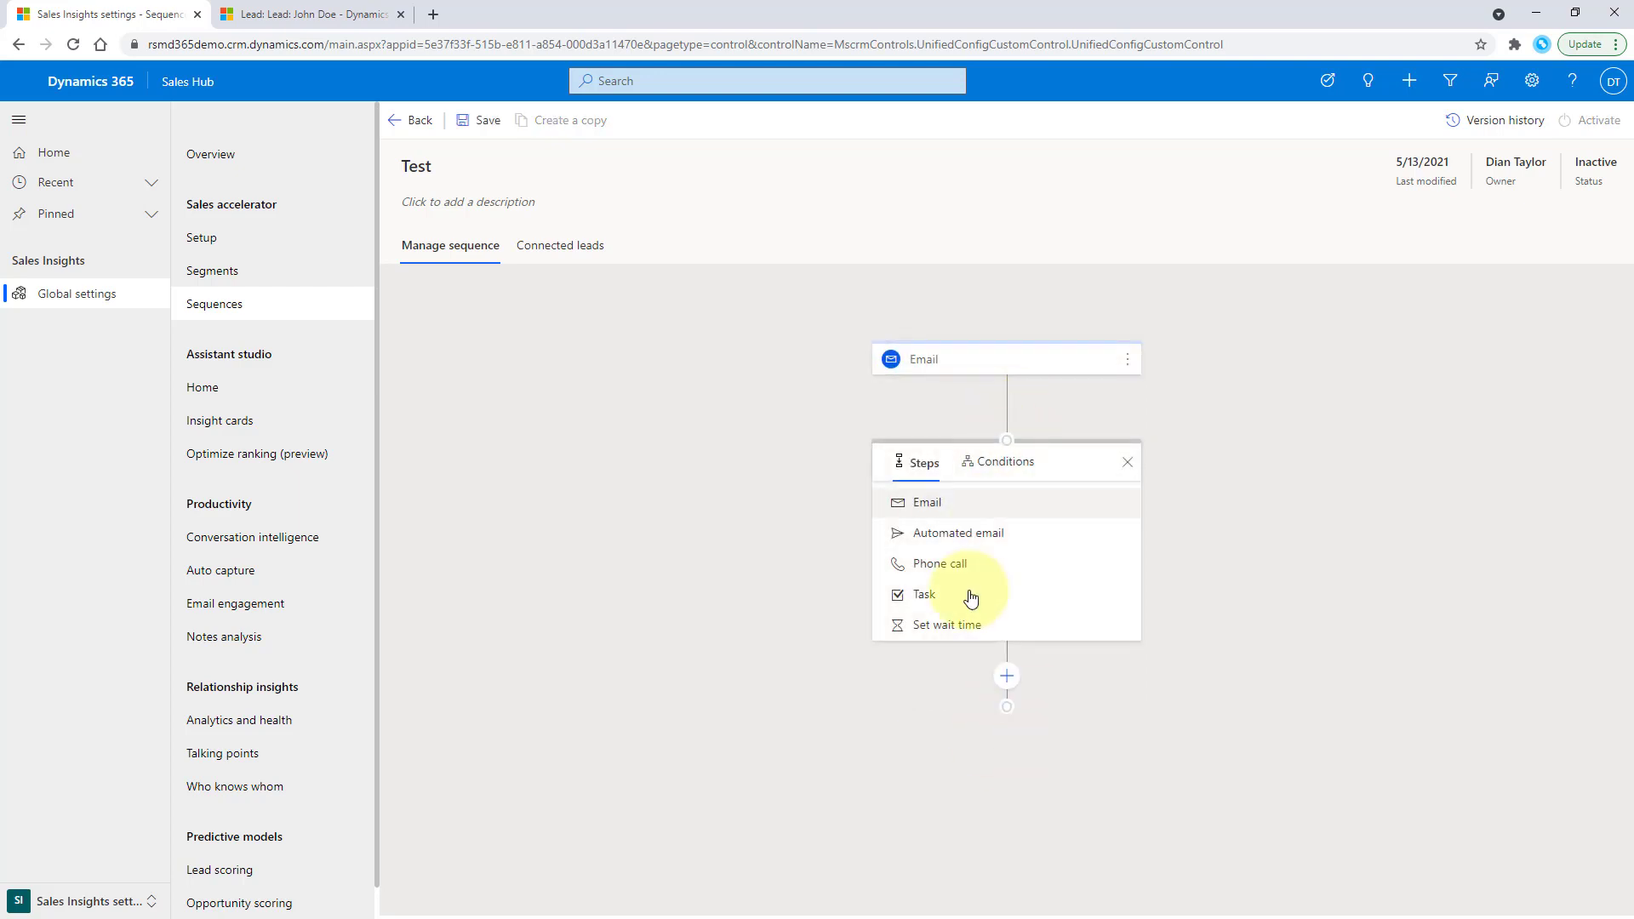
{"action": "left_click", "coordinate": [964, 628]}
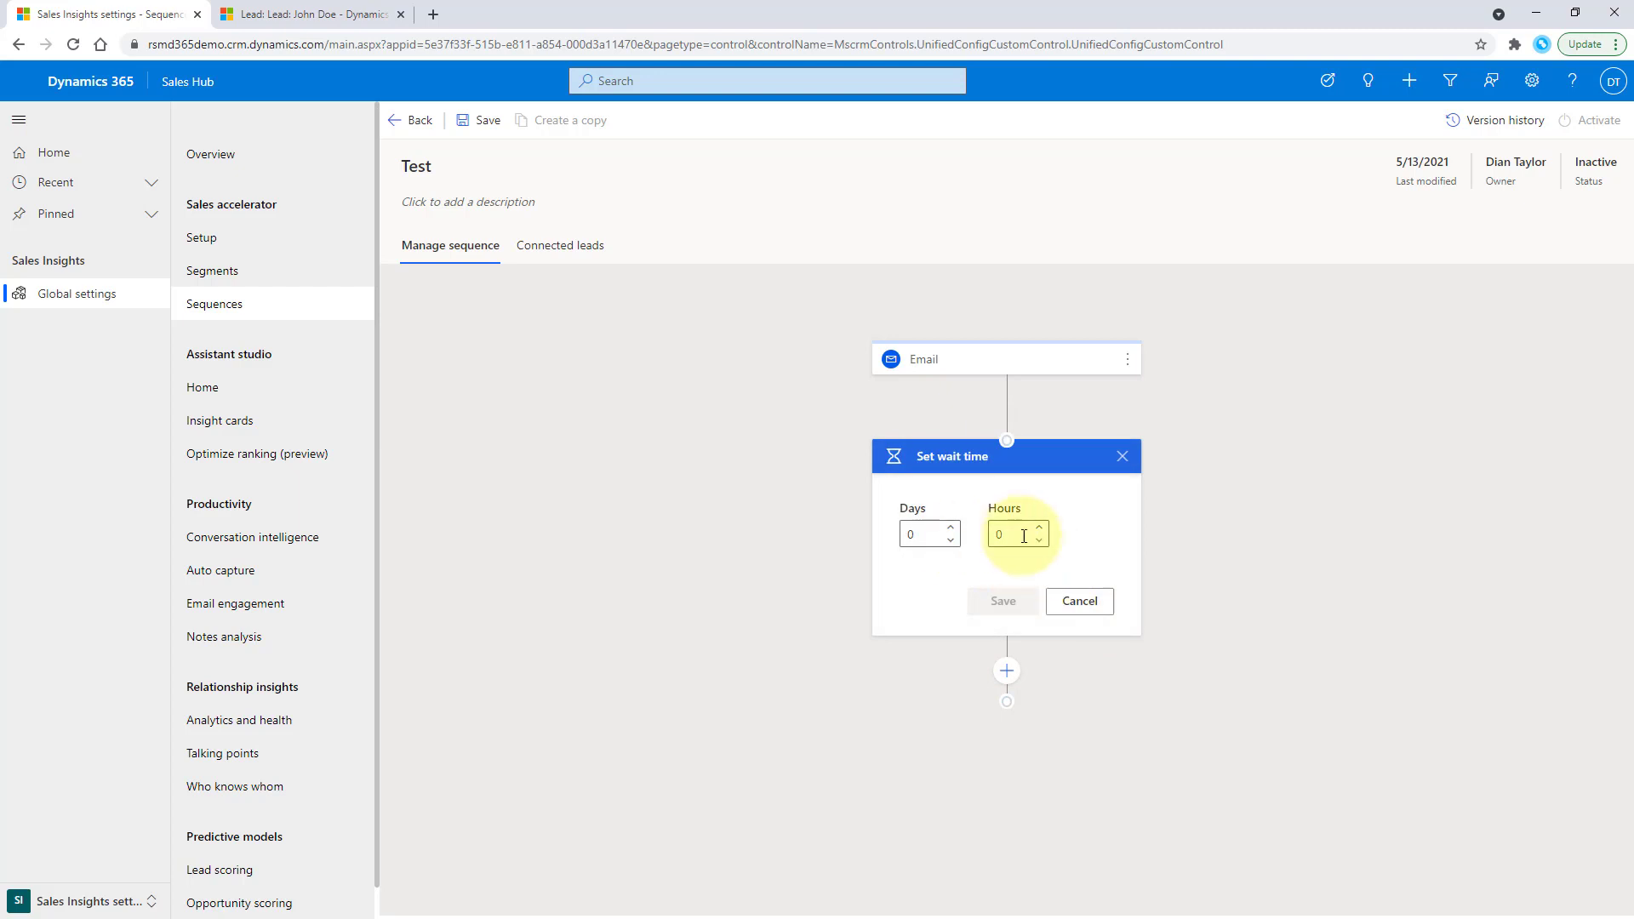
{"action": "left_click", "coordinate": [950, 528]}
{"action": "left_click", "coordinate": [951, 527]}
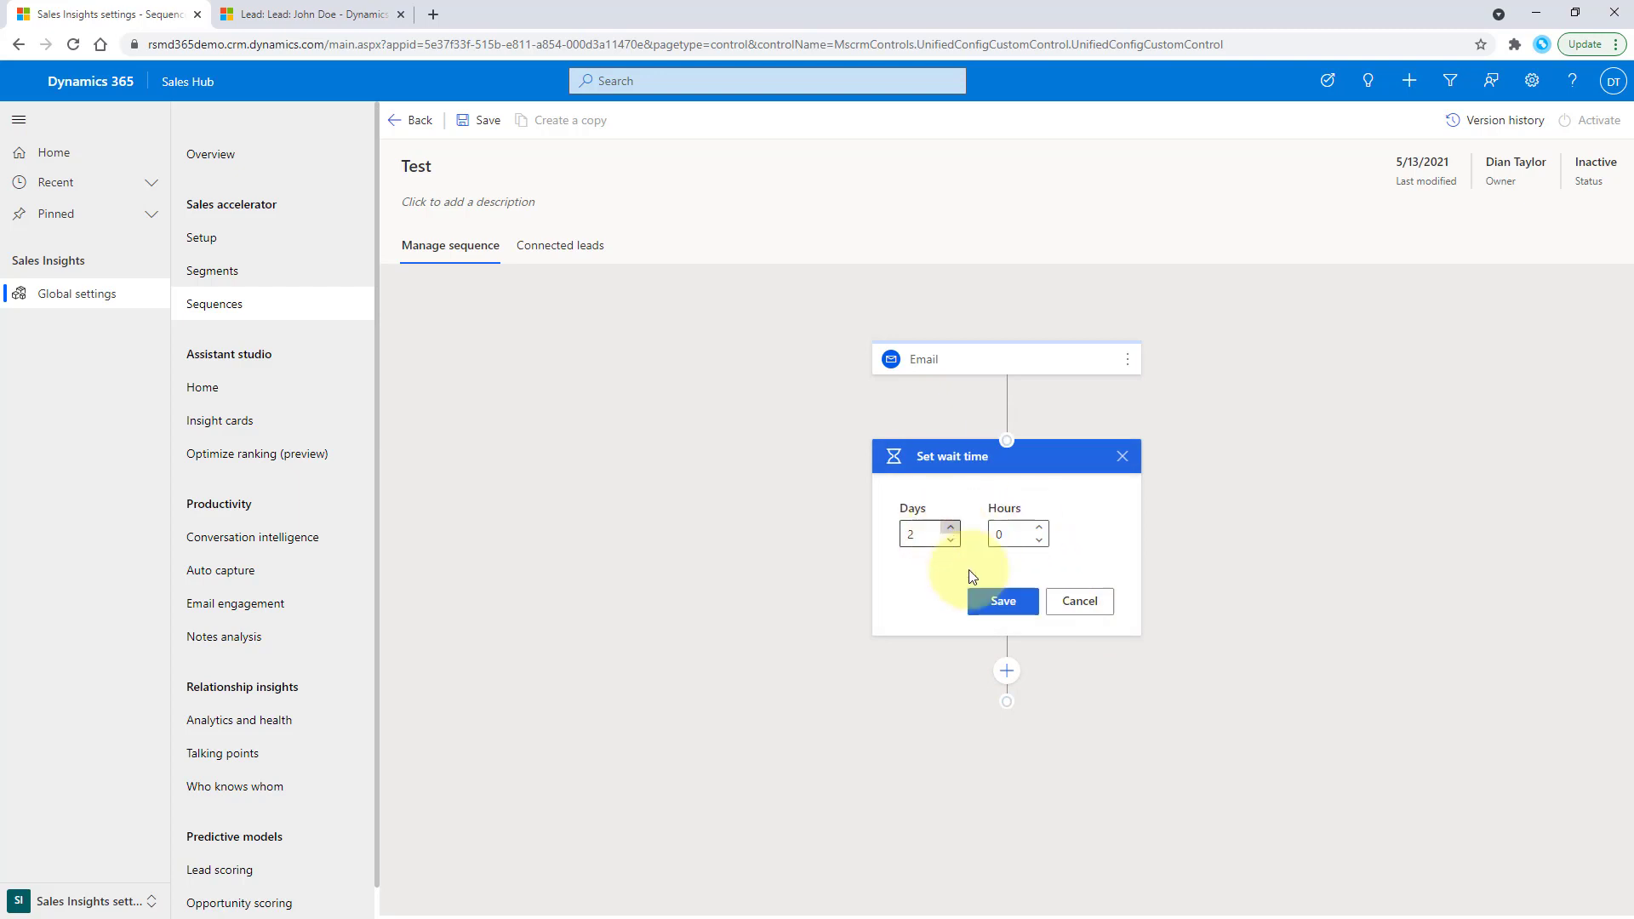
{"action": "left_click", "coordinate": [1003, 601]}
Step: Add a phone call step titled Call after the wait
{"action": "left_click", "coordinate": [1018, 526]}
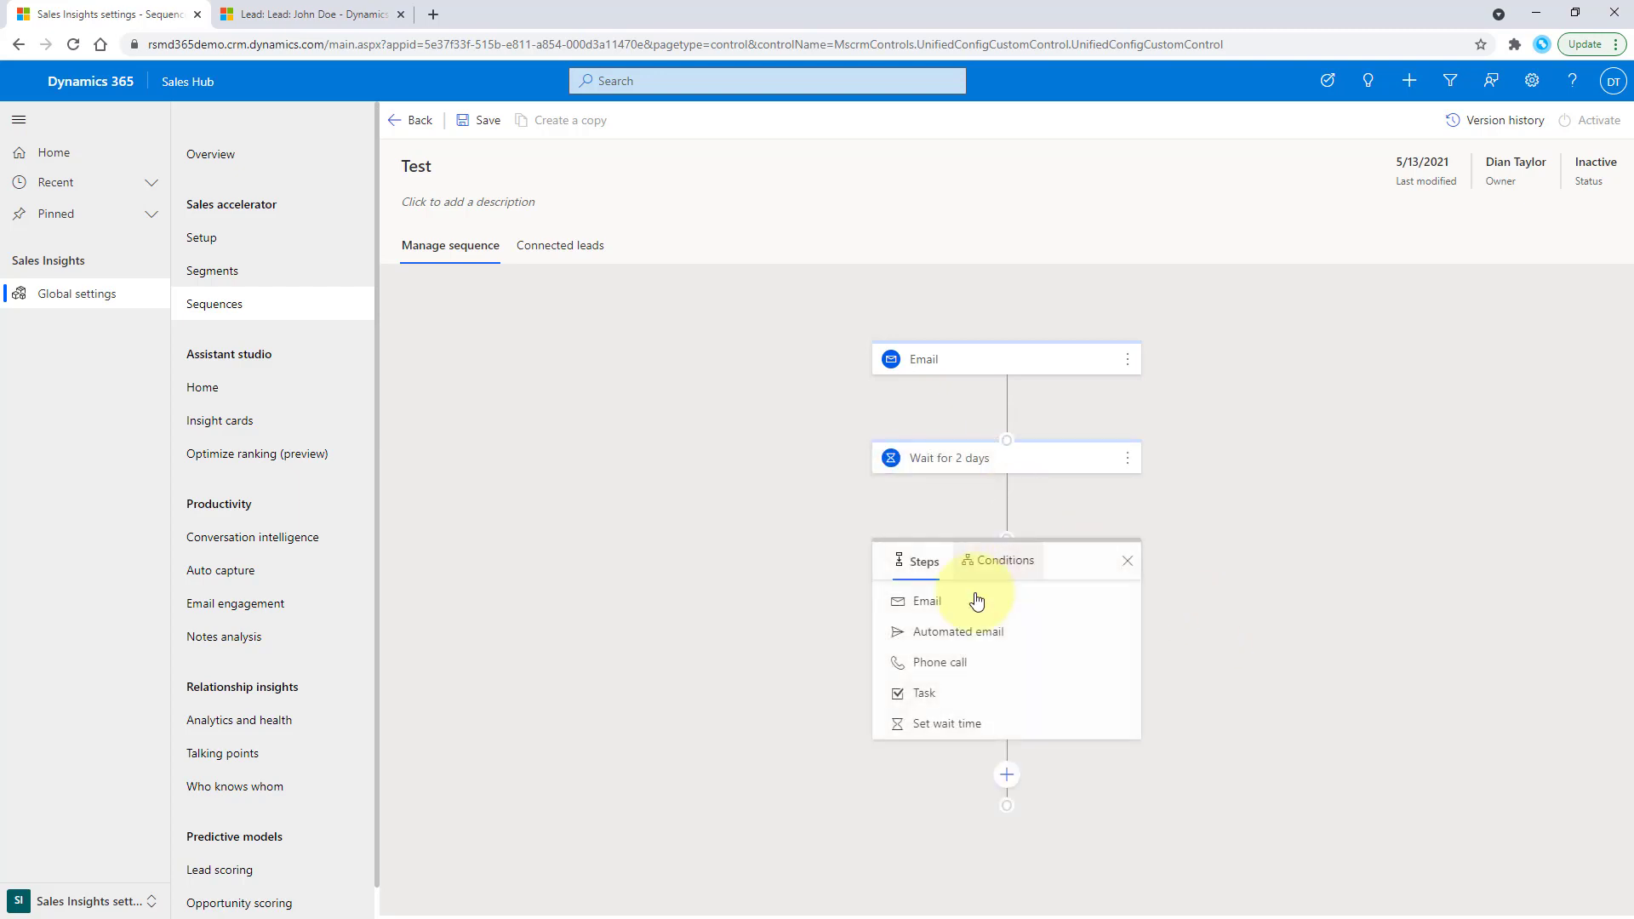
{"action": "left_click", "coordinate": [956, 660]}
{"action": "left_click", "coordinate": [1023, 631]}
{"action": "type", "text": "Call"}
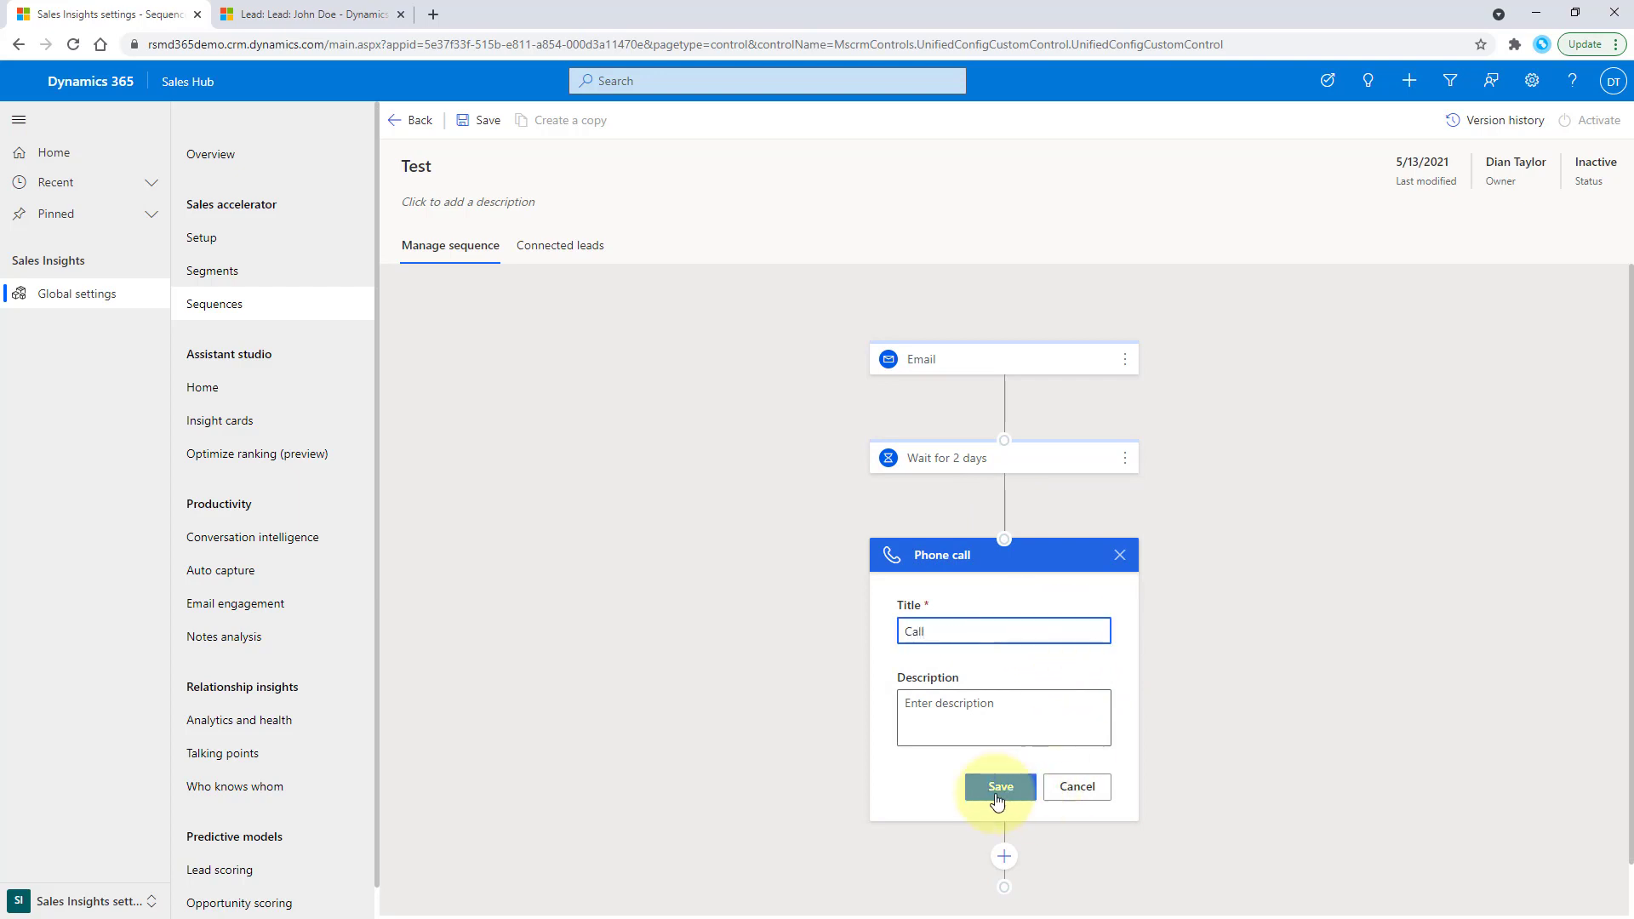
{"action": "left_click", "coordinate": [998, 787]}
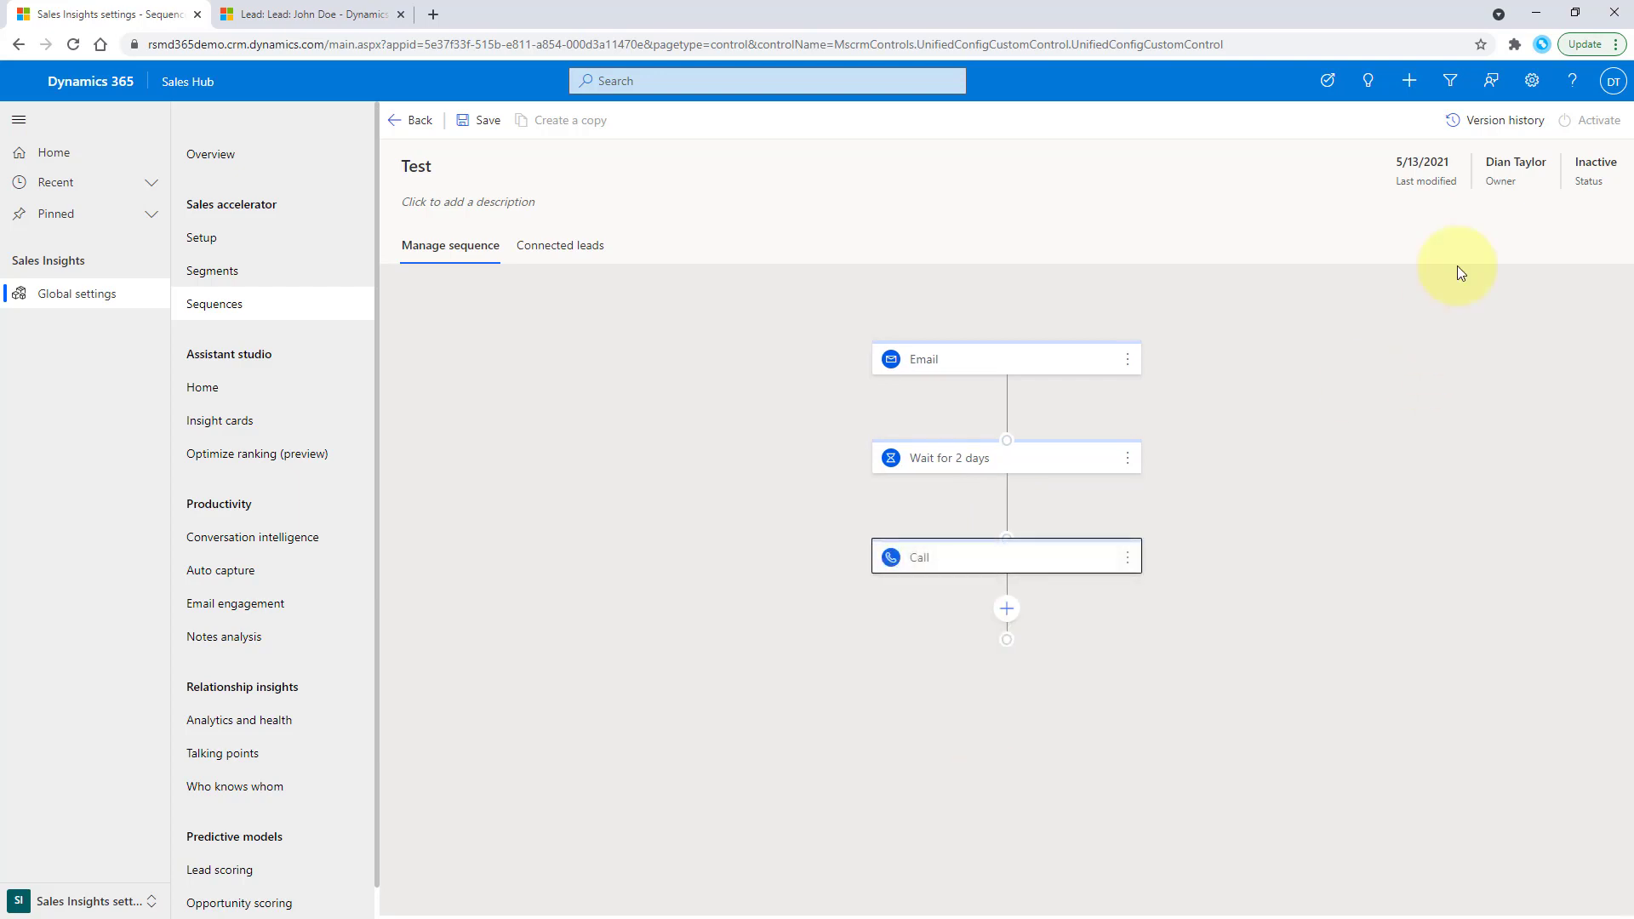
Step: Save the Test sequence and confirm its activation
{"action": "left_click", "coordinate": [482, 120]}
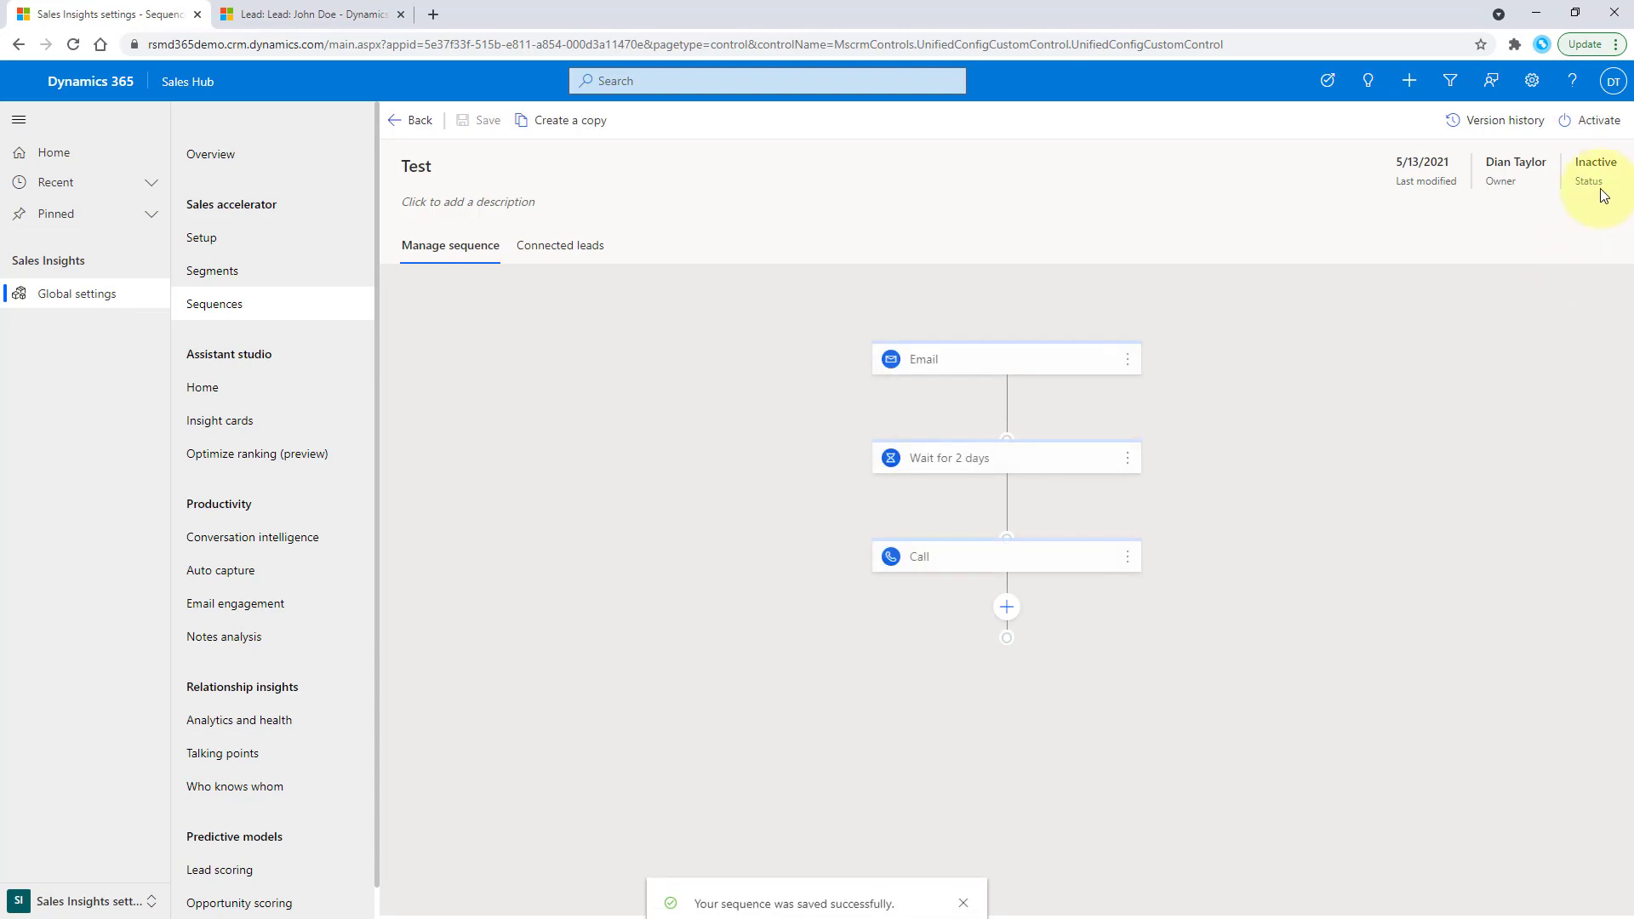
{"action": "left_click", "coordinate": [1594, 120]}
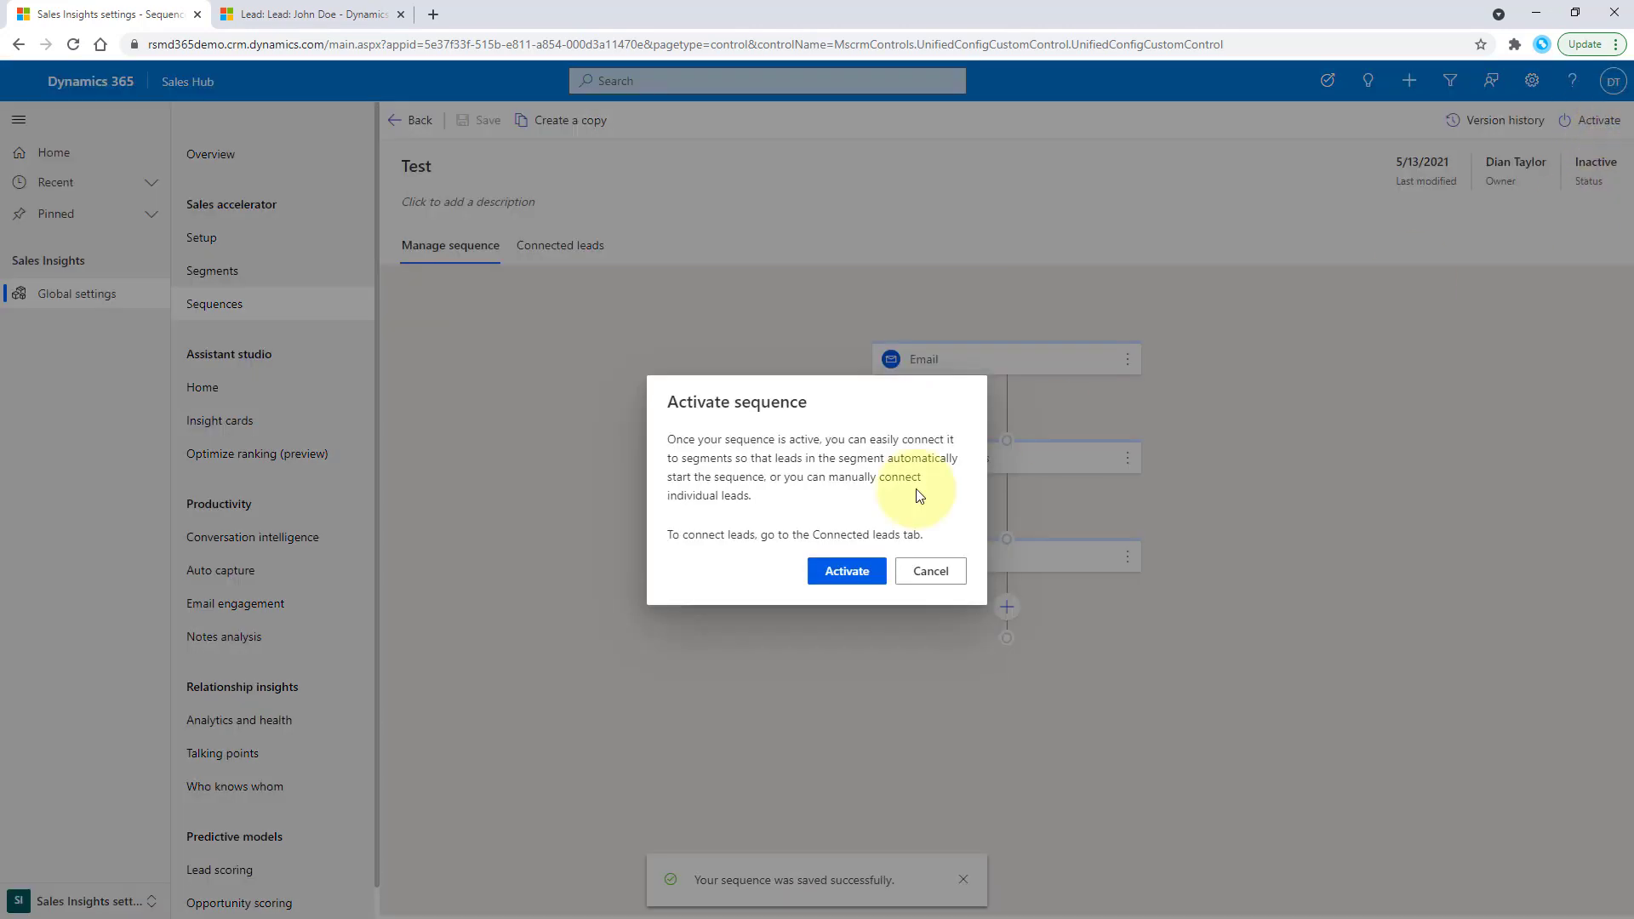
{"action": "left_click", "coordinate": [868, 568]}
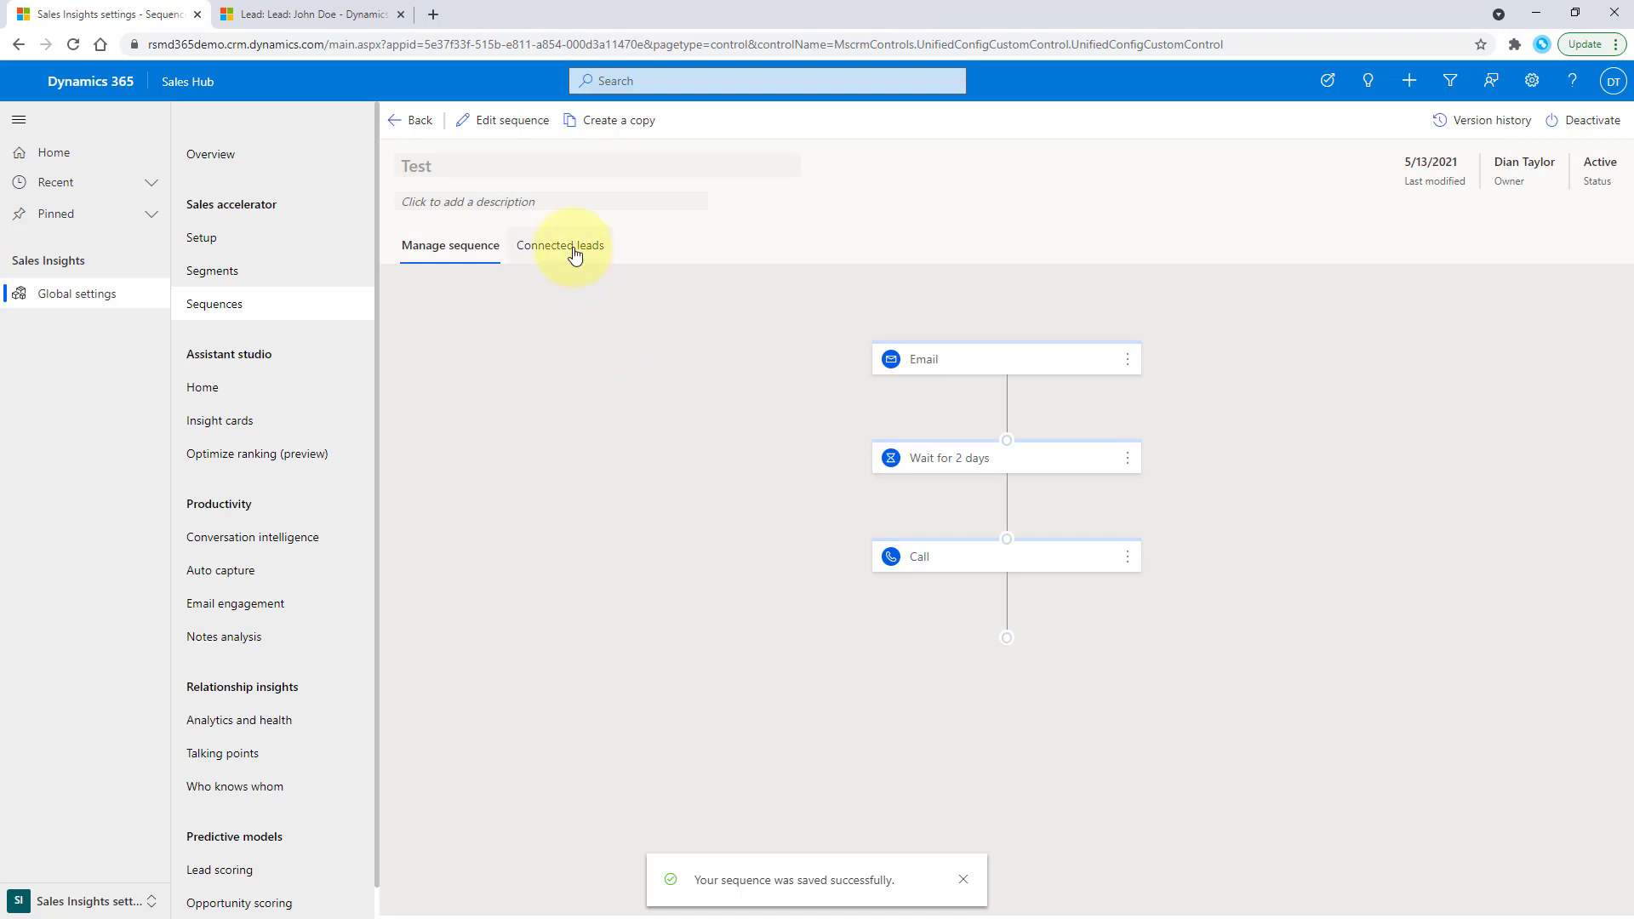
Step: Connect Test Segment to the sequence from its Connected leads tab
{"action": "left_click", "coordinate": [571, 248]}
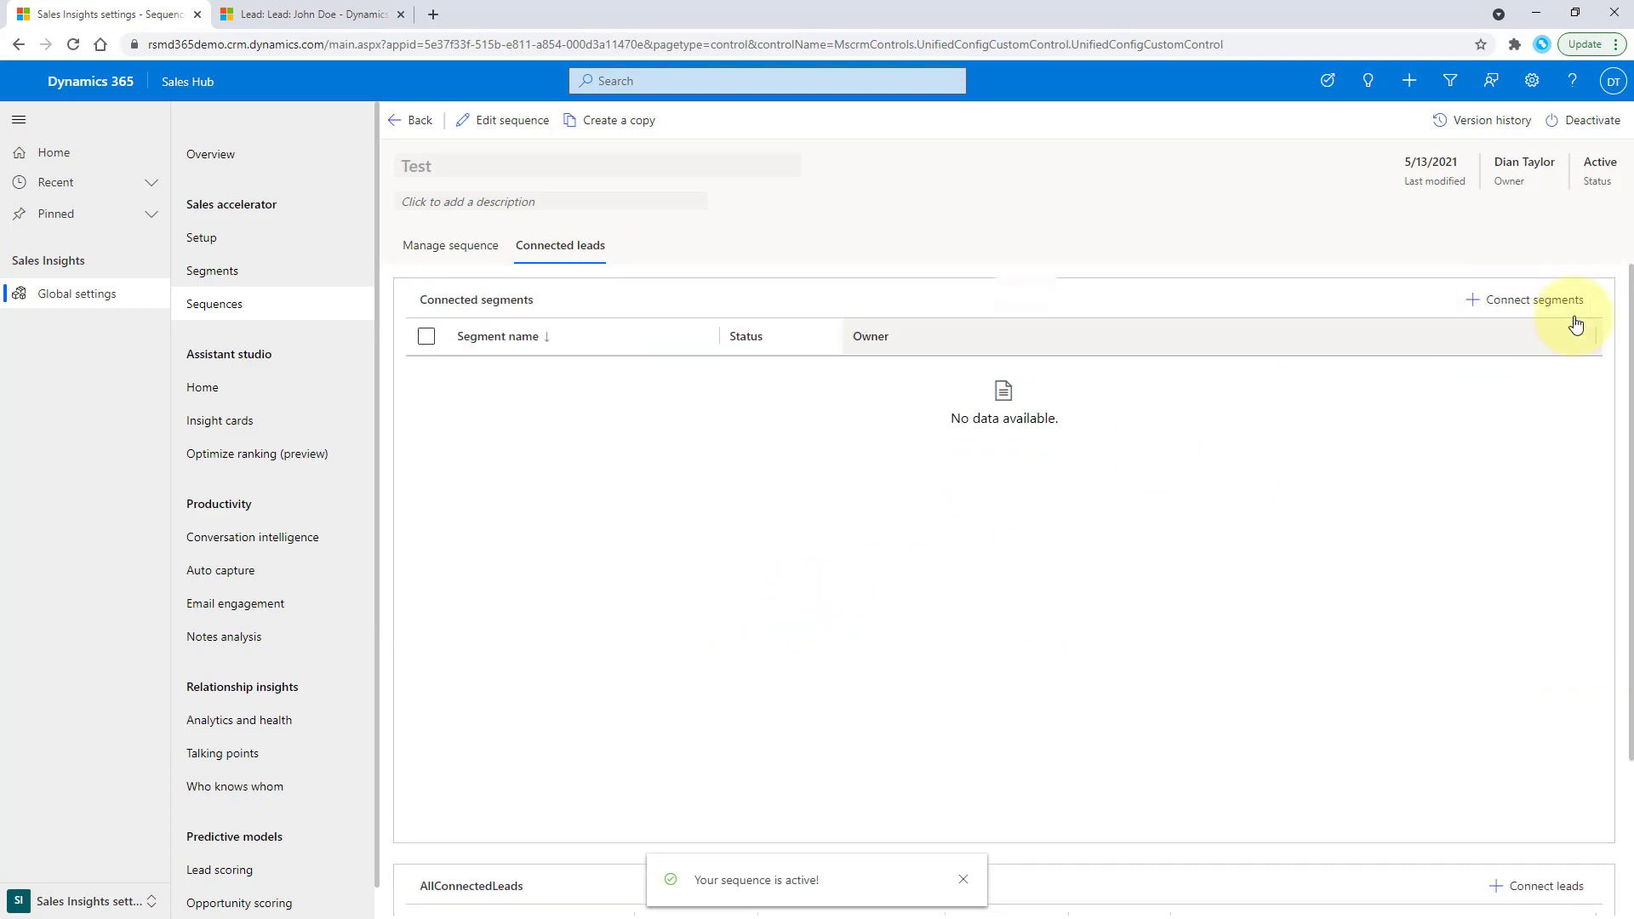
{"action": "left_click", "coordinate": [1556, 296]}
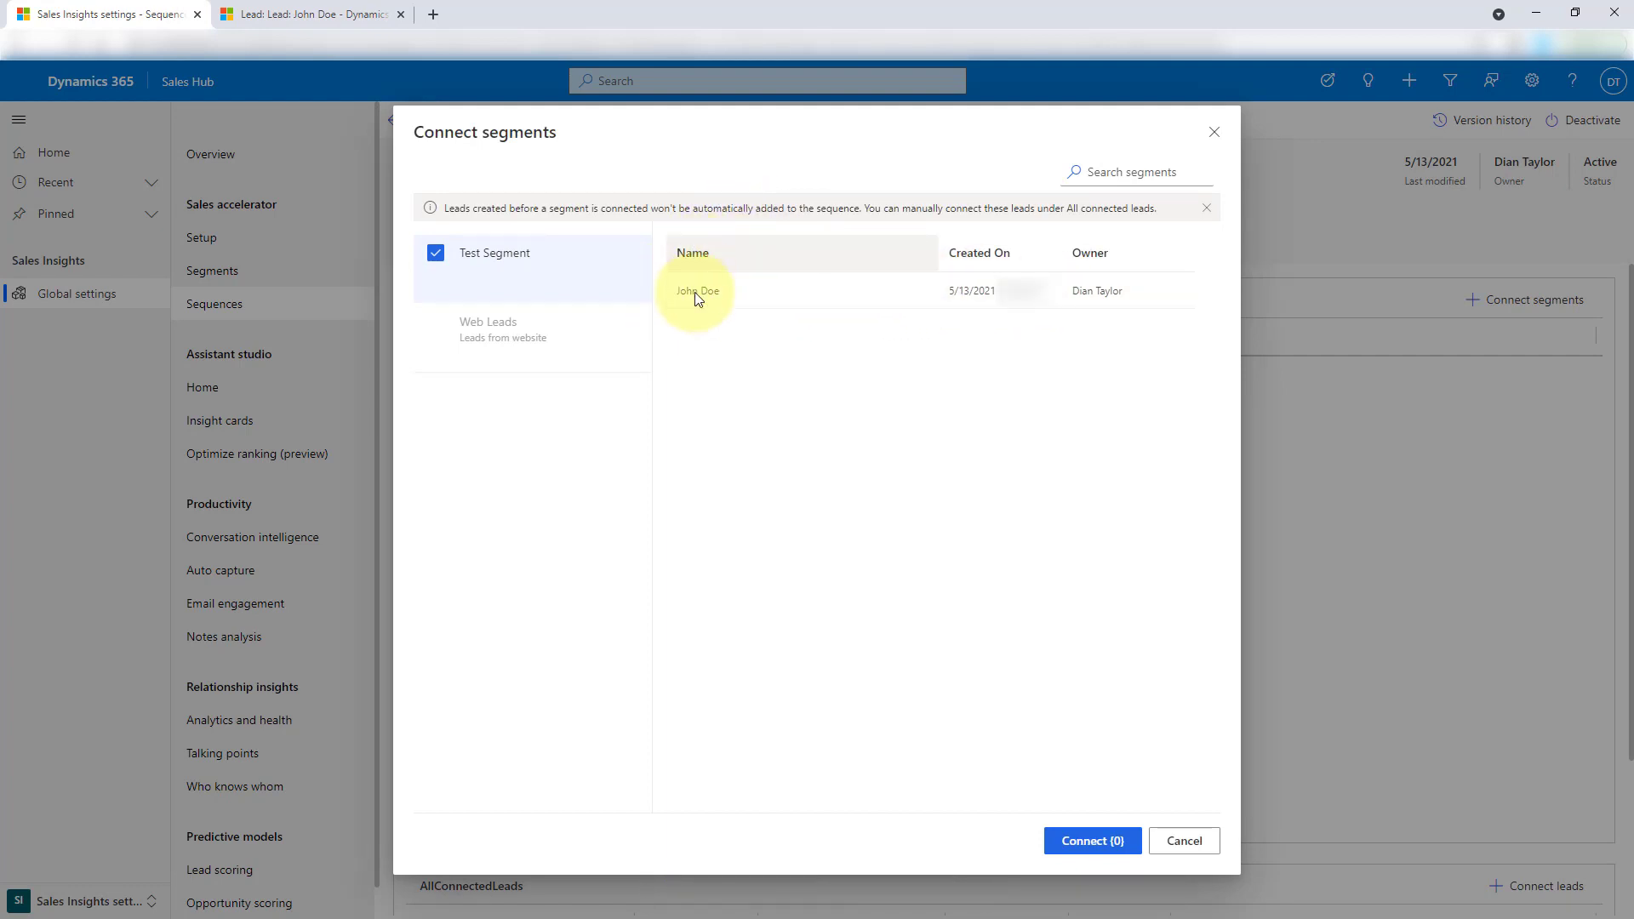
{"action": "left_click", "coordinate": [1095, 840]}
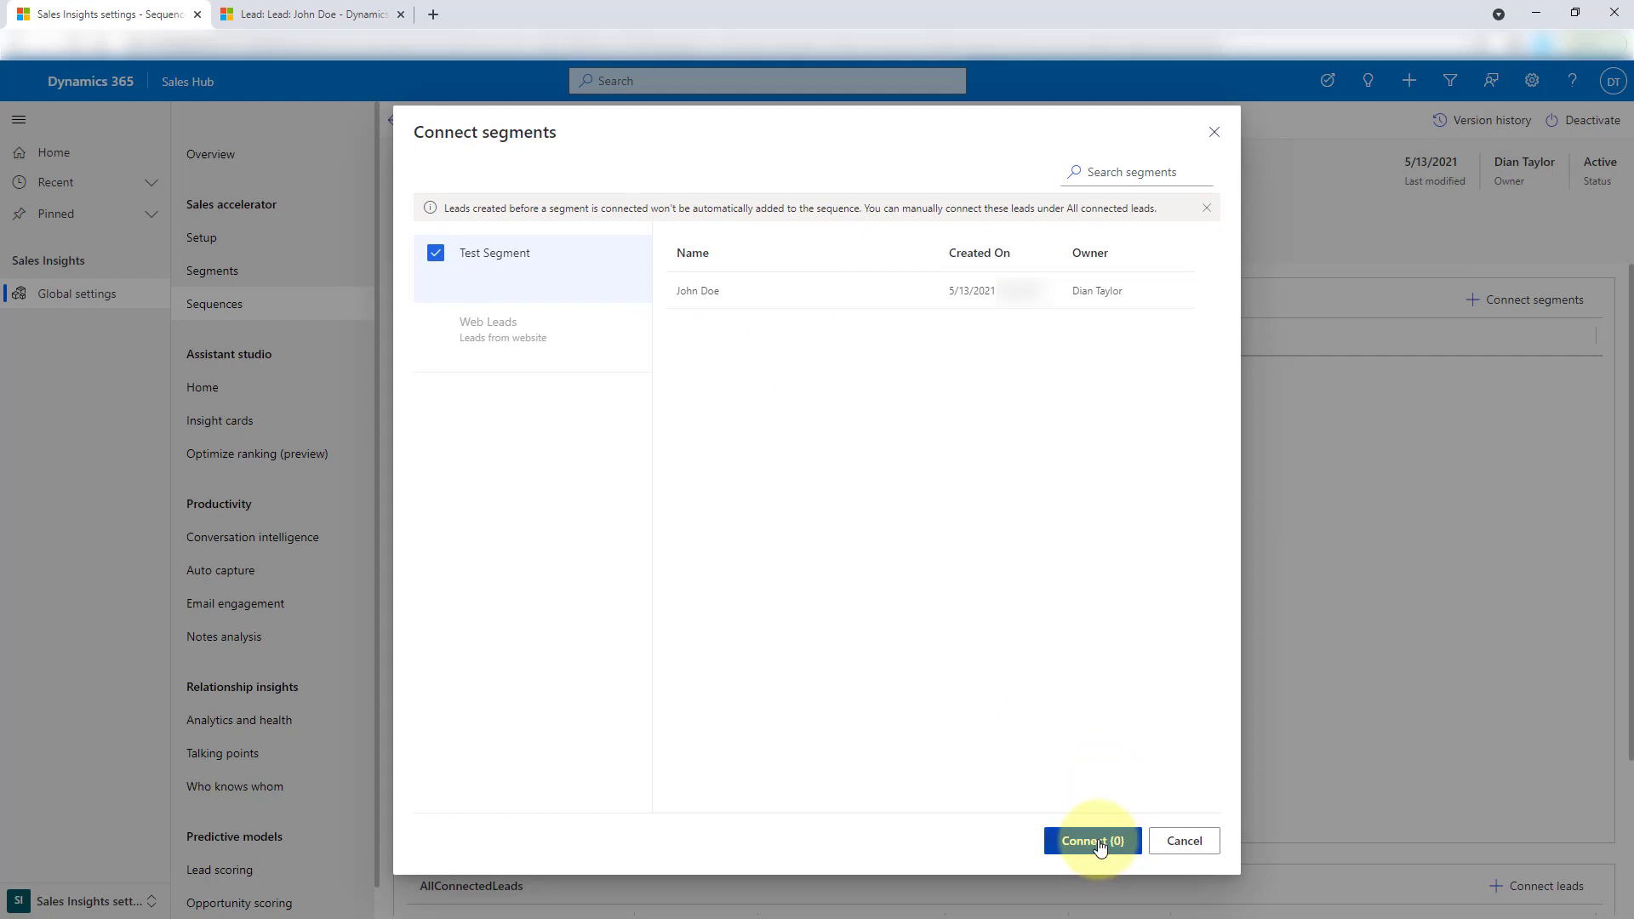
{"action": "scroll", "coordinate": [1528, 715], "scroll_direction": "down", "scroll_amount": 2}
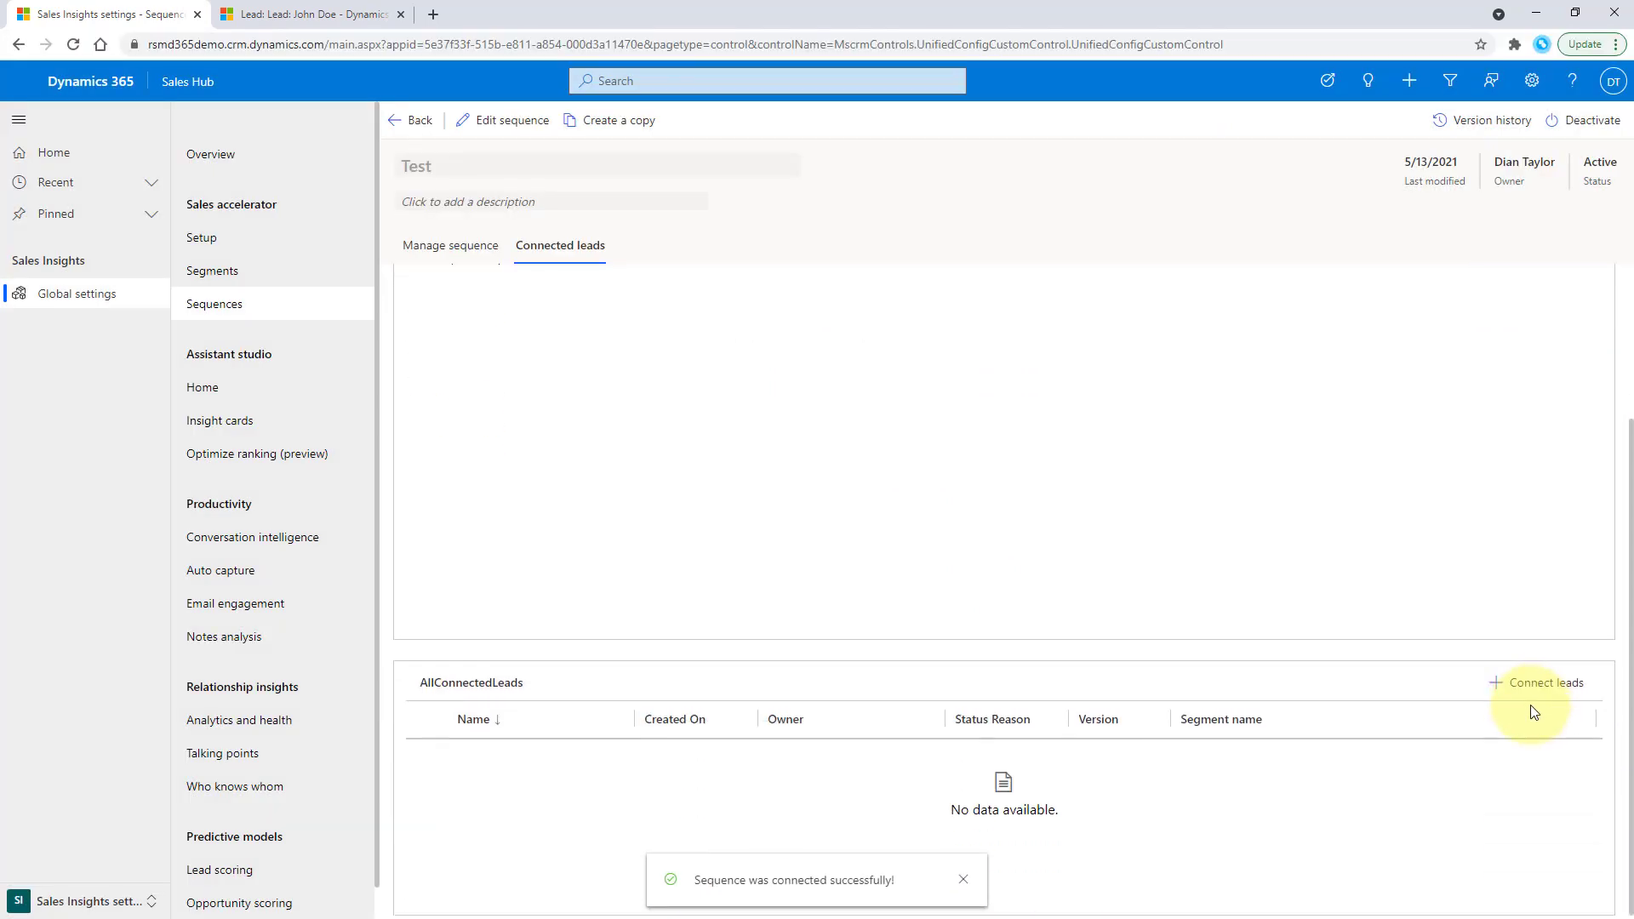
{"action": "scroll", "coordinate": [1310, 647], "scroll_direction": "up", "scroll_amount": 2}
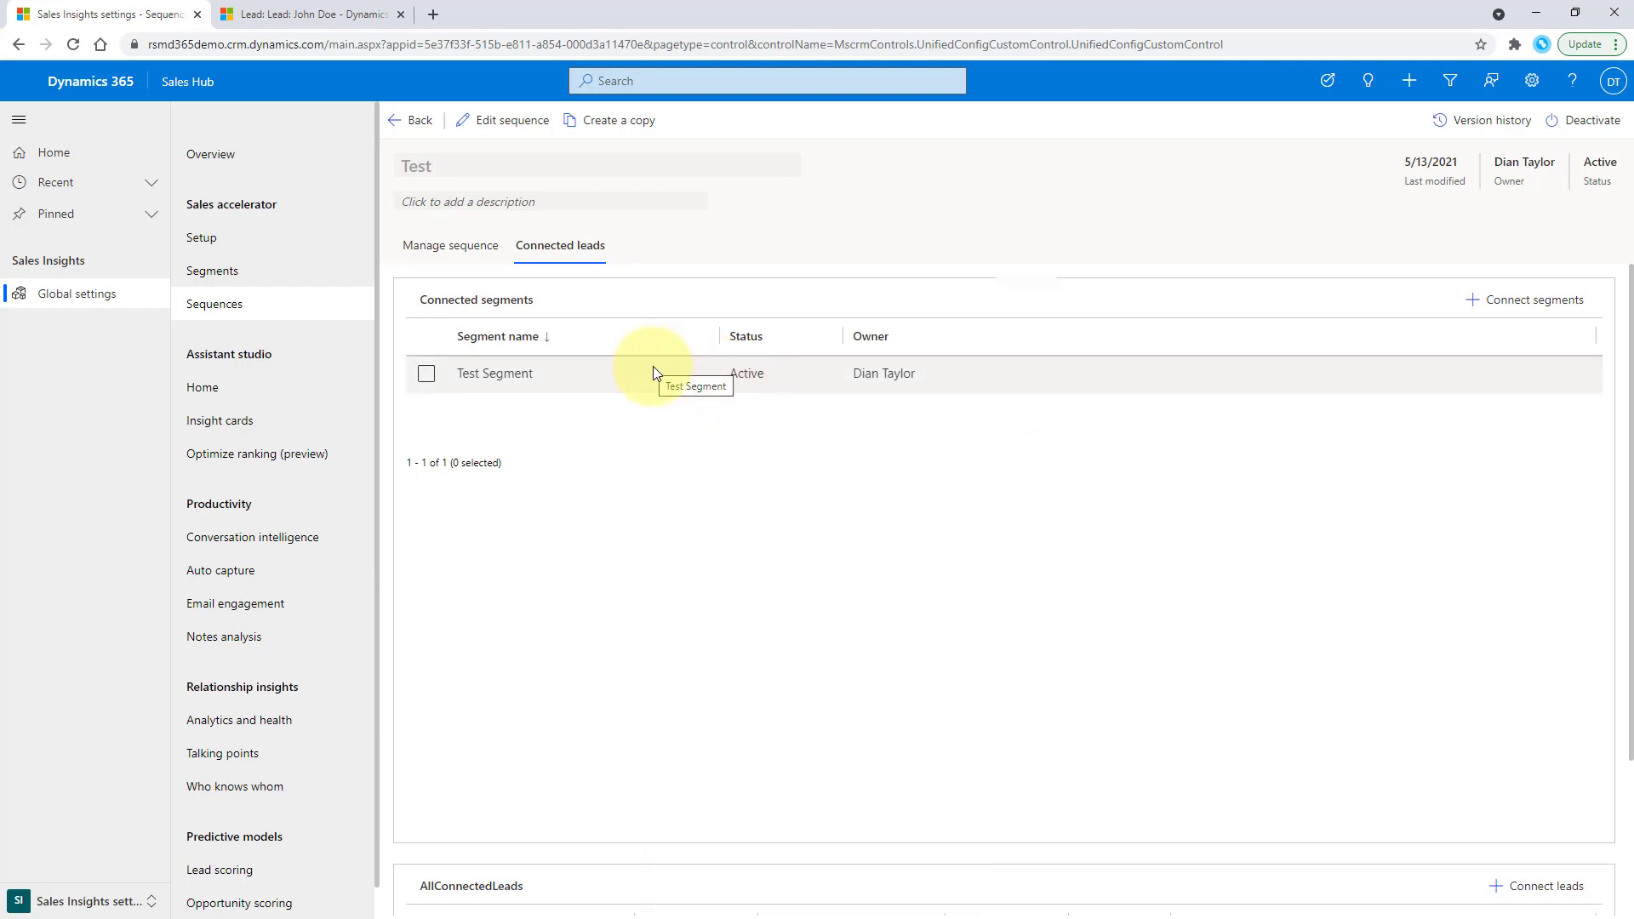
{"action": "scroll", "coordinate": [652, 365], "scroll_direction": "down", "scroll_amount": 2}
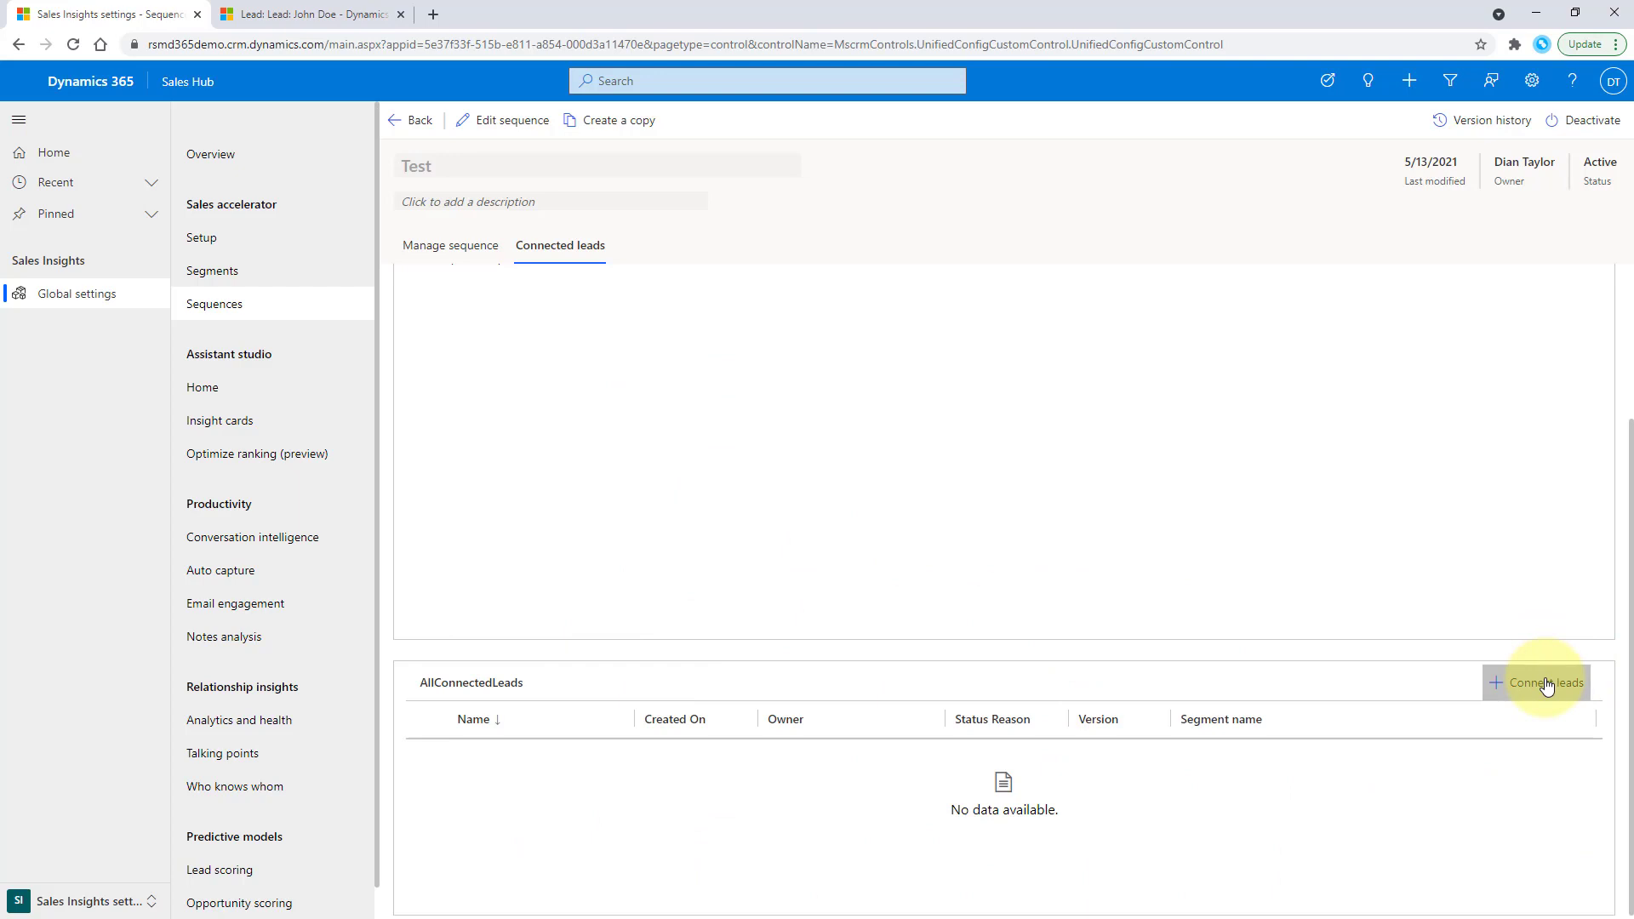
{"action": "scroll", "coordinate": [908, 554], "scroll_direction": "up", "scroll_amount": 2}
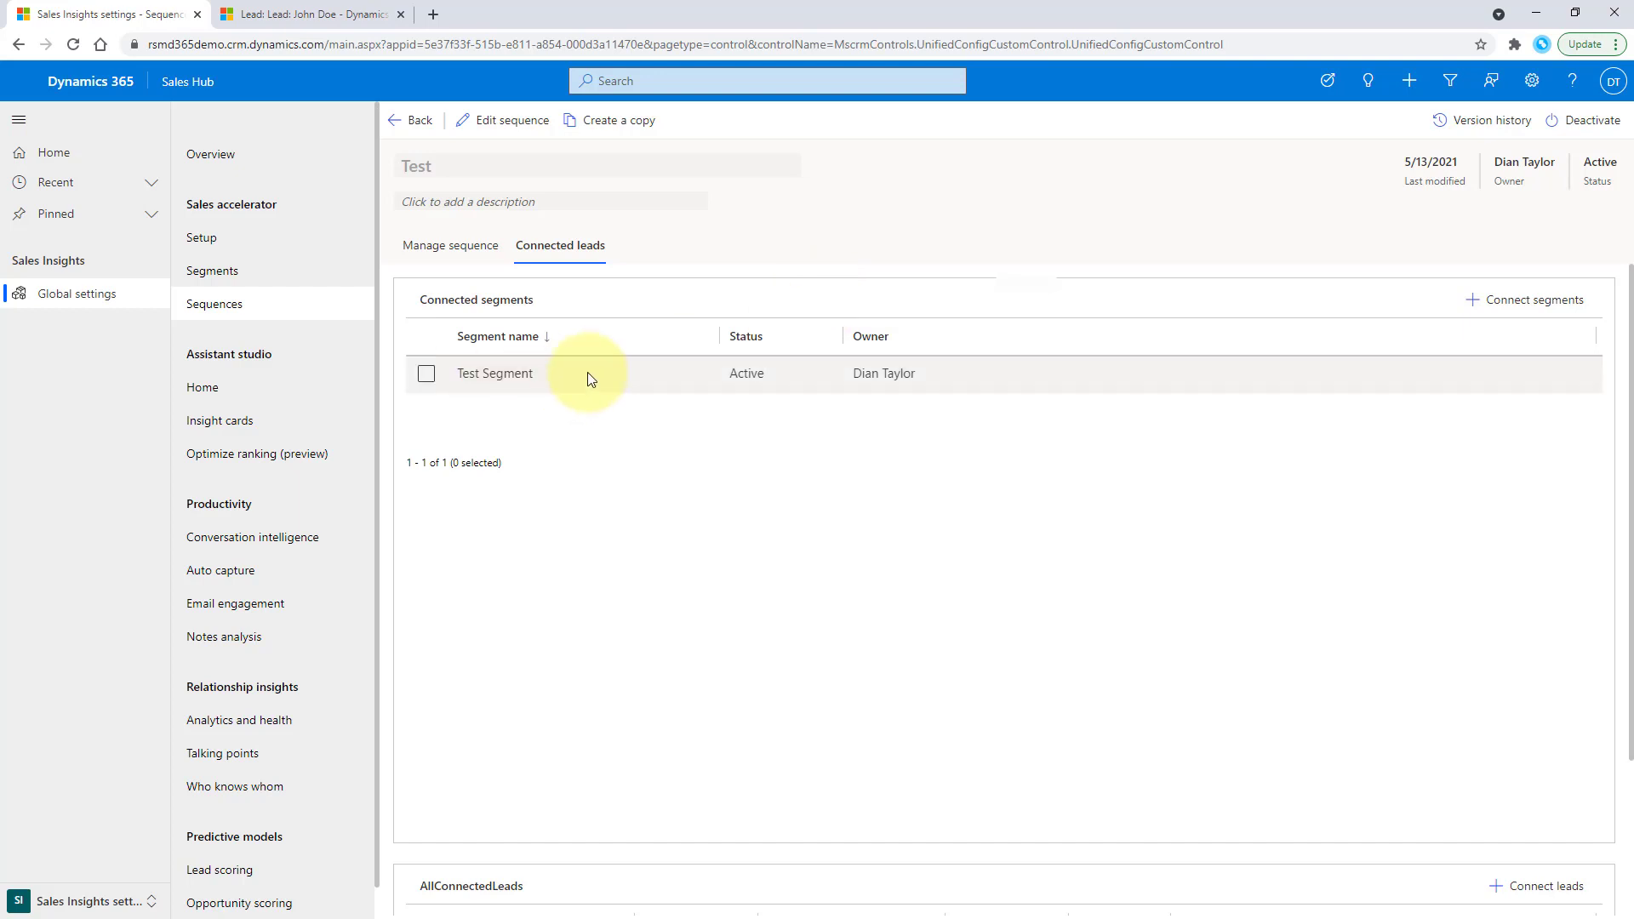
Step: Quick-create a lead with topic 'Another lead', source Conference, and the contact's first and last name
{"action": "left_click", "coordinate": [1418, 95]}
{"action": "left_click", "coordinate": [1481, 570]}
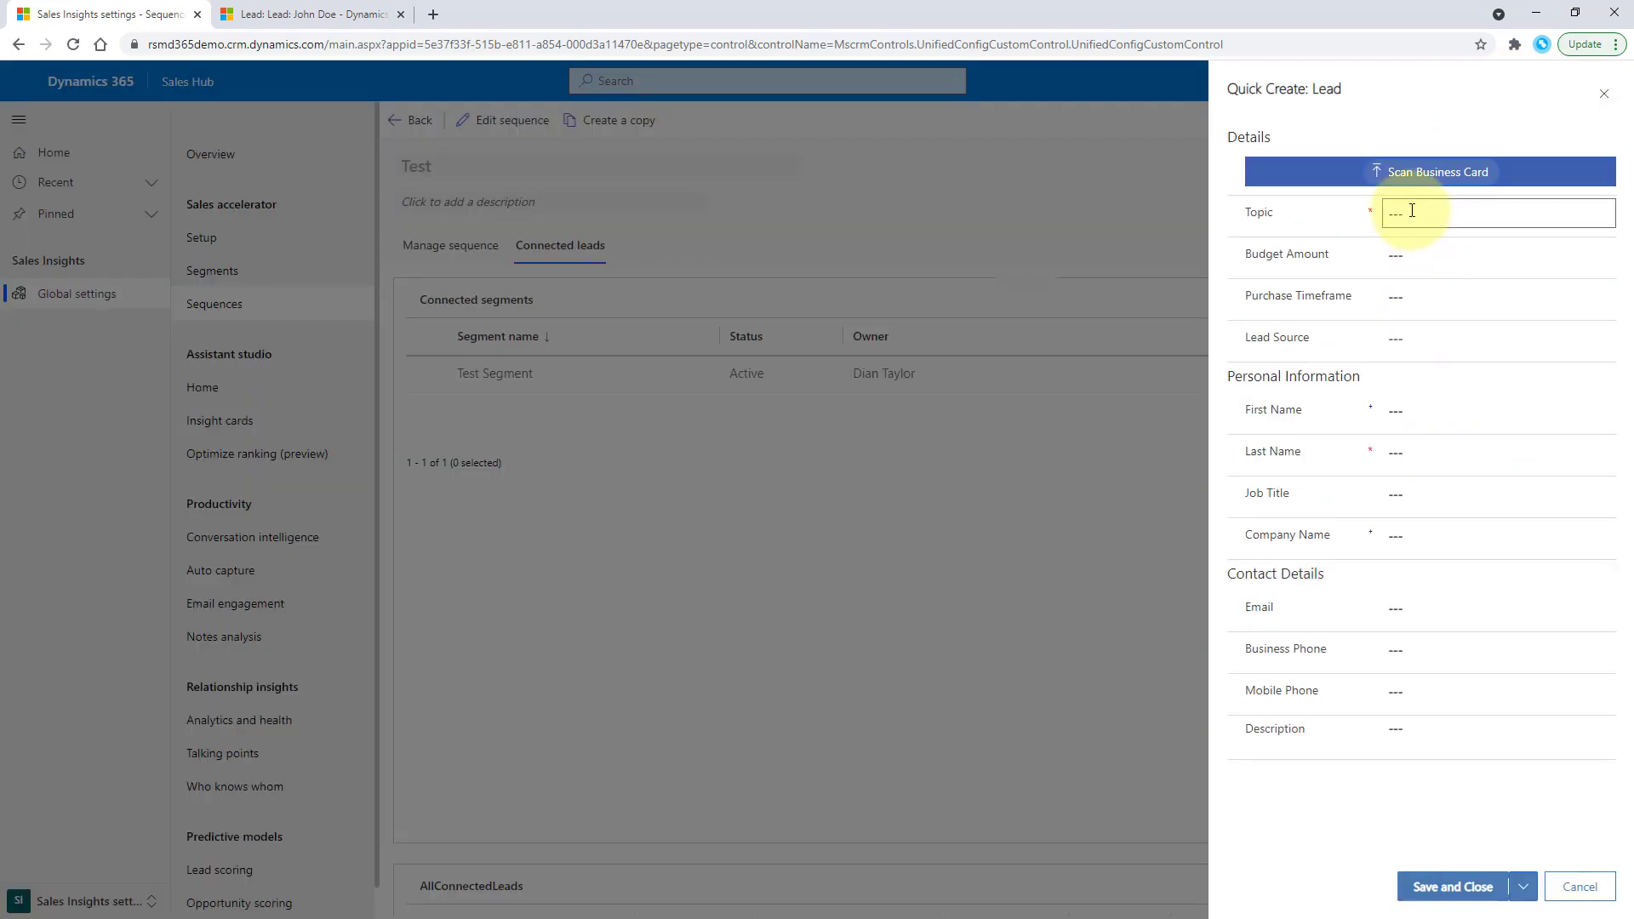
{"action": "left_click", "coordinate": [1410, 213]}
{"action": "type", "text": "Another"}
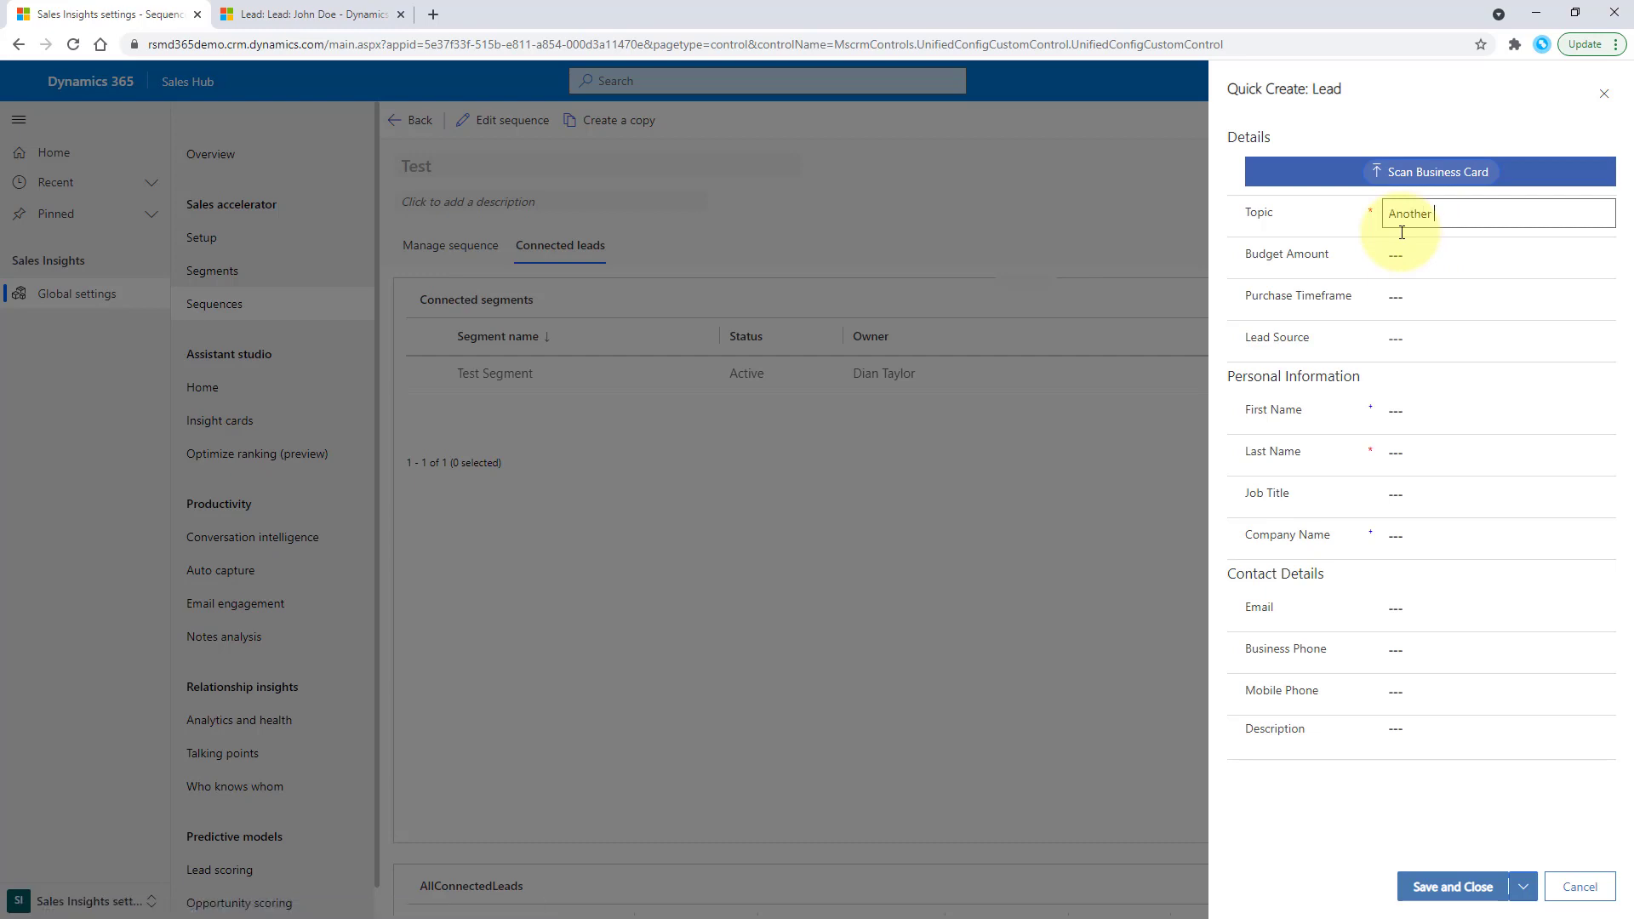
{"action": "key", "text": "Tab"}
{"action": "key", "text": "Tab"}
{"action": "key", "text": "Tab"}
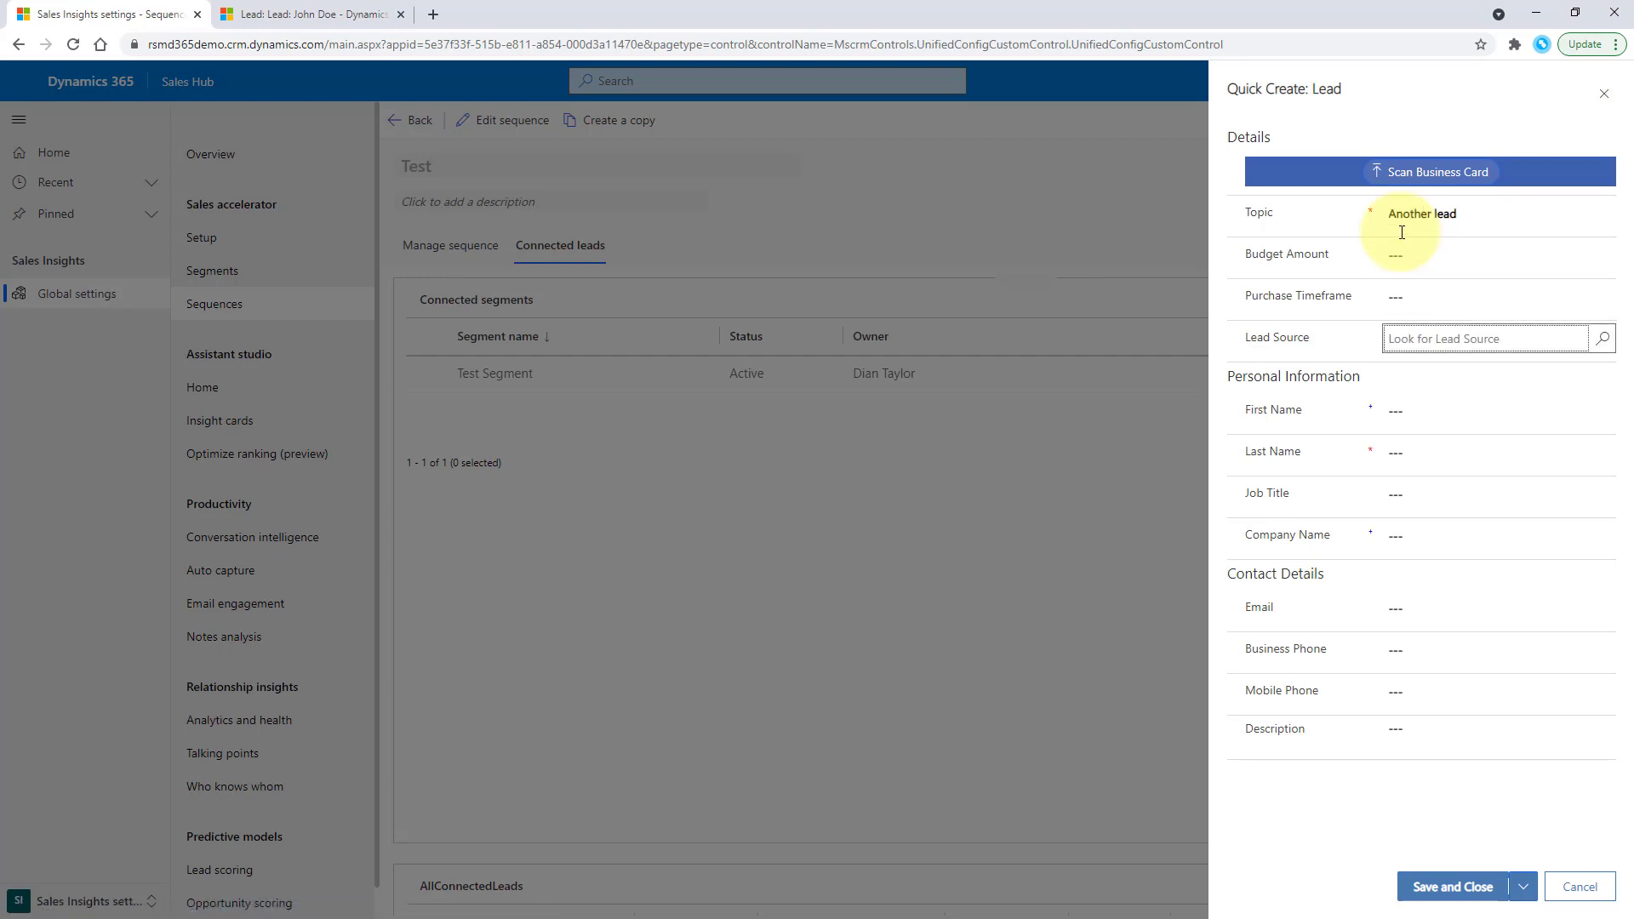
{"action": "type", "text": "conf"}
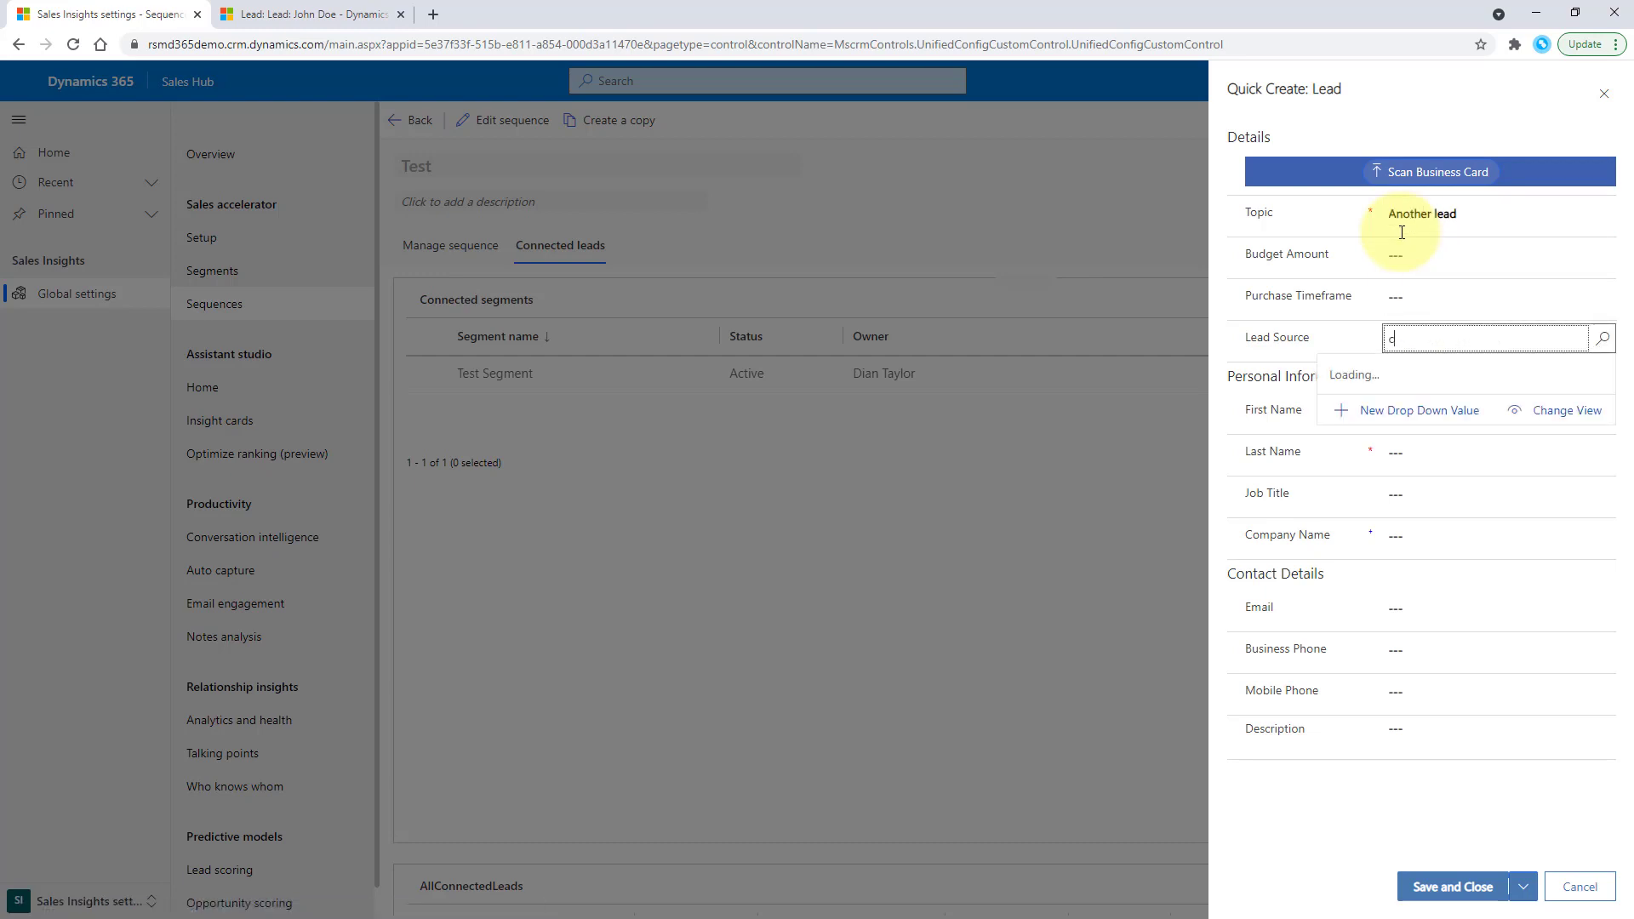
{"action": "left_click", "coordinate": [1447, 475]}
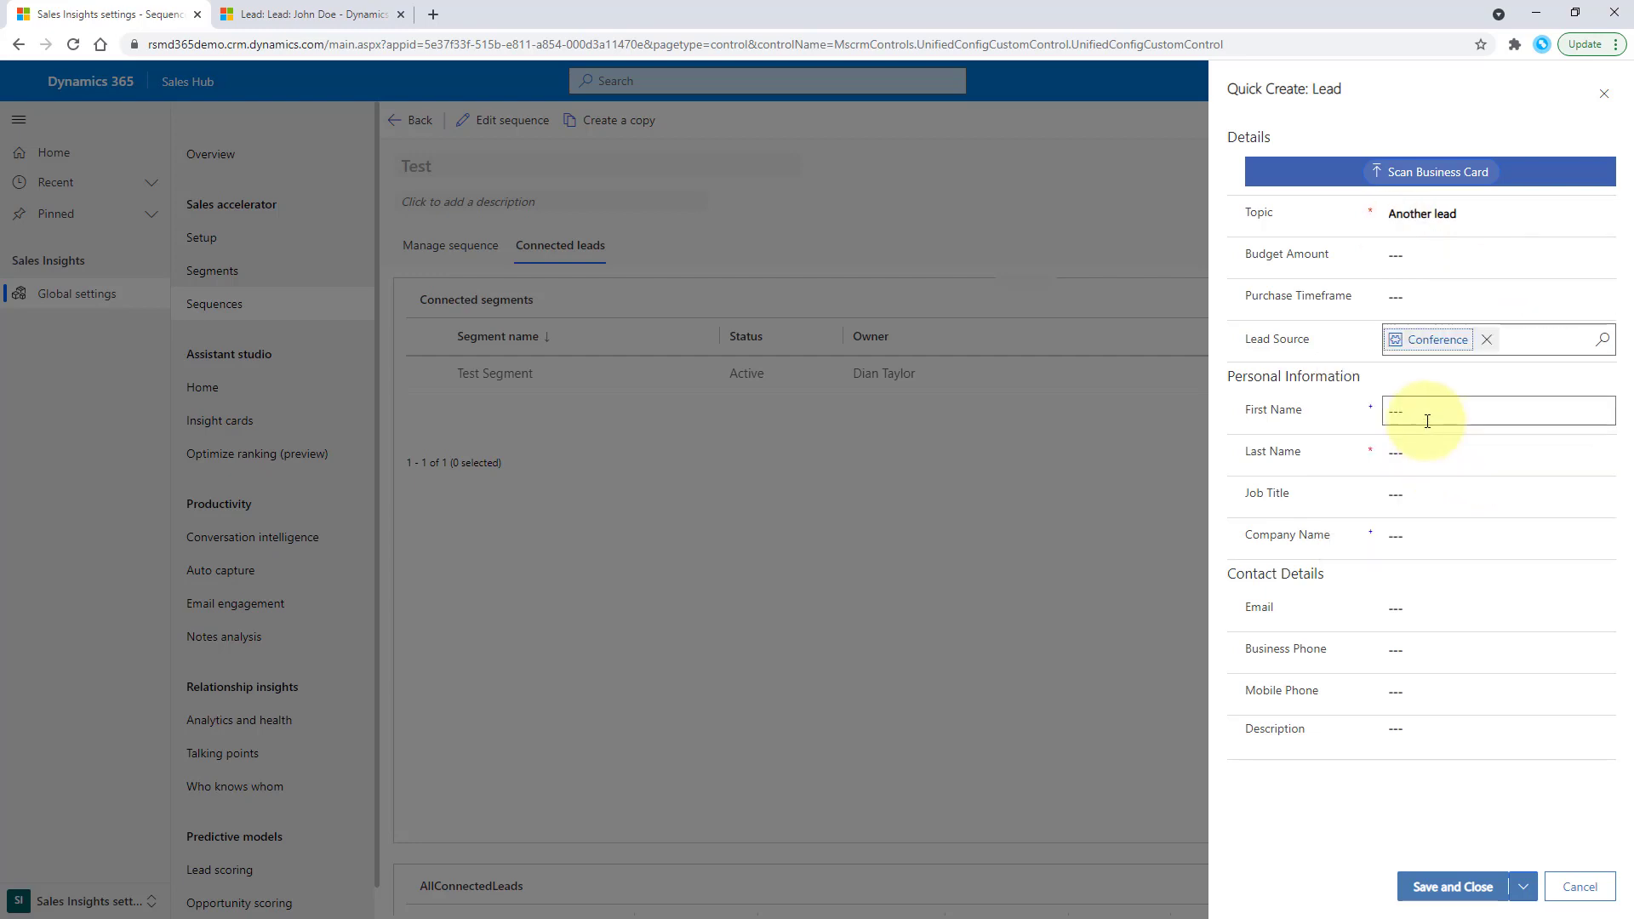
{"action": "left_click", "coordinate": [1421, 409]}
{"action": "type", "text": "Jane"}
{"action": "key", "text": "Tab"}
{"action": "type", "text": "D"}
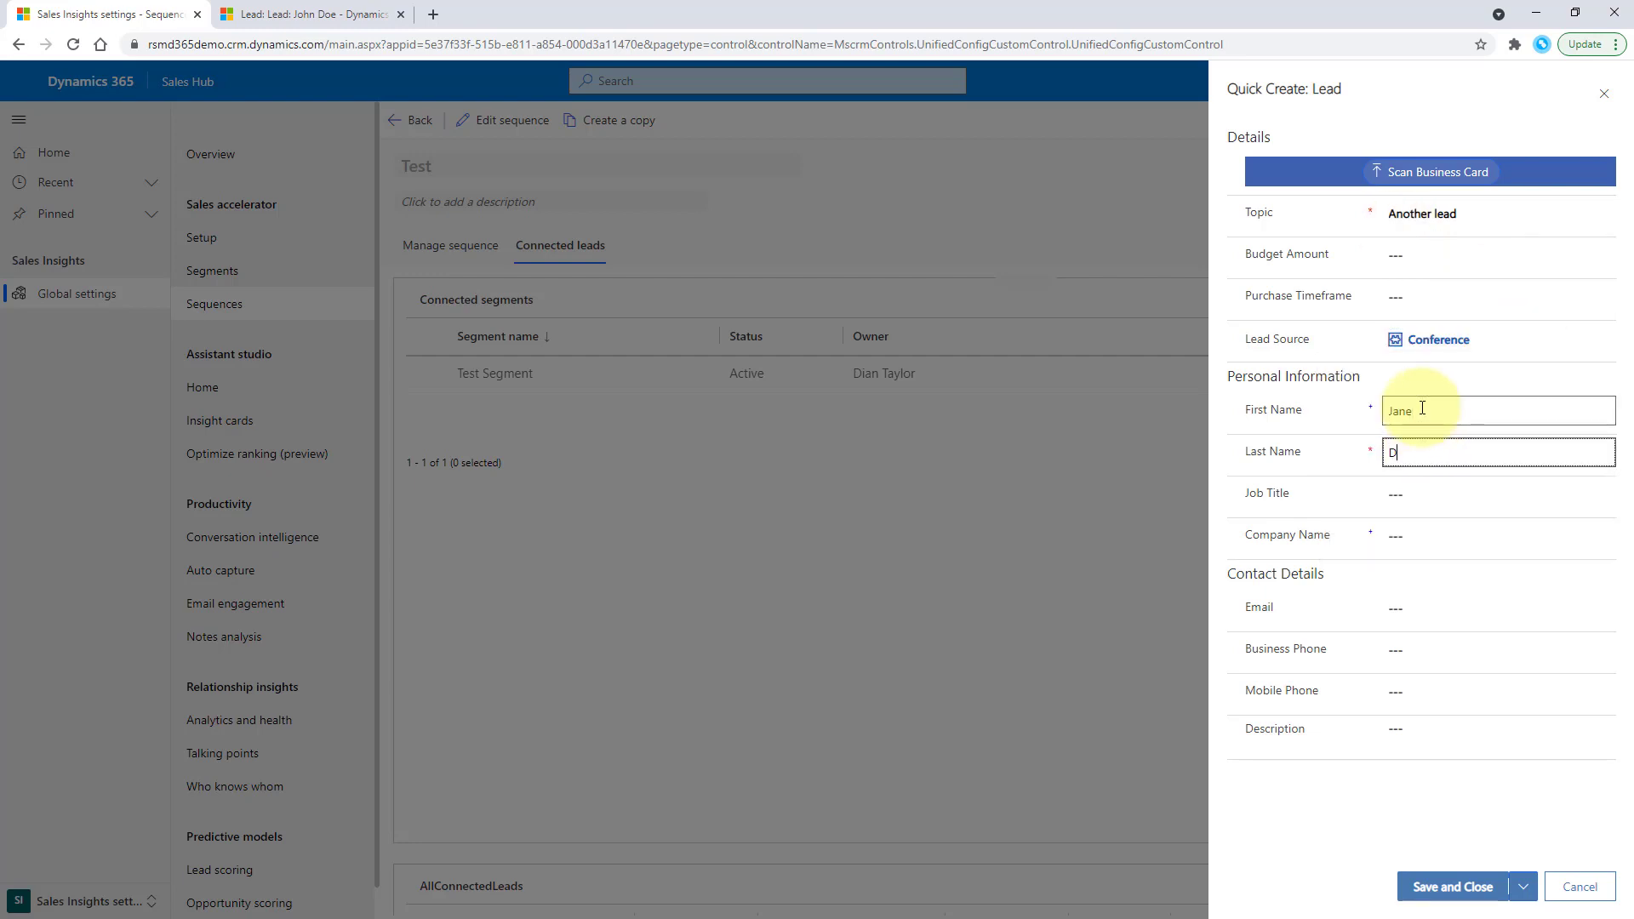
{"action": "left_click", "coordinate": [1450, 889]}
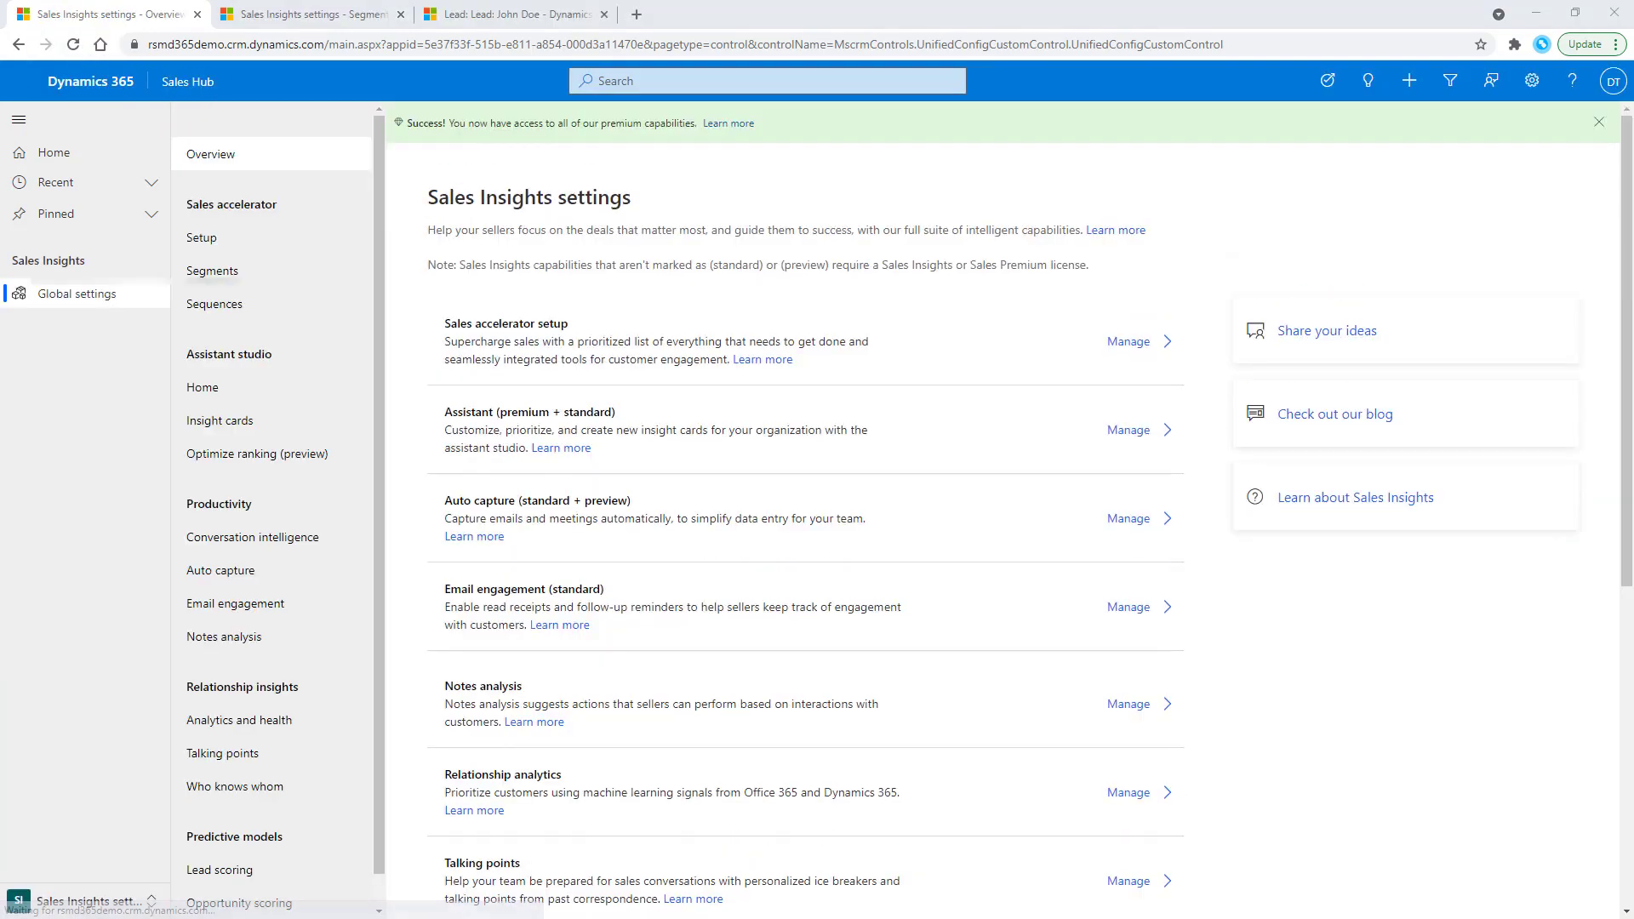
Step: Check the Test sequence's connected leads: the new lead is connected via Test Segment, version 1
{"action": "left_click", "coordinate": [228, 305]}
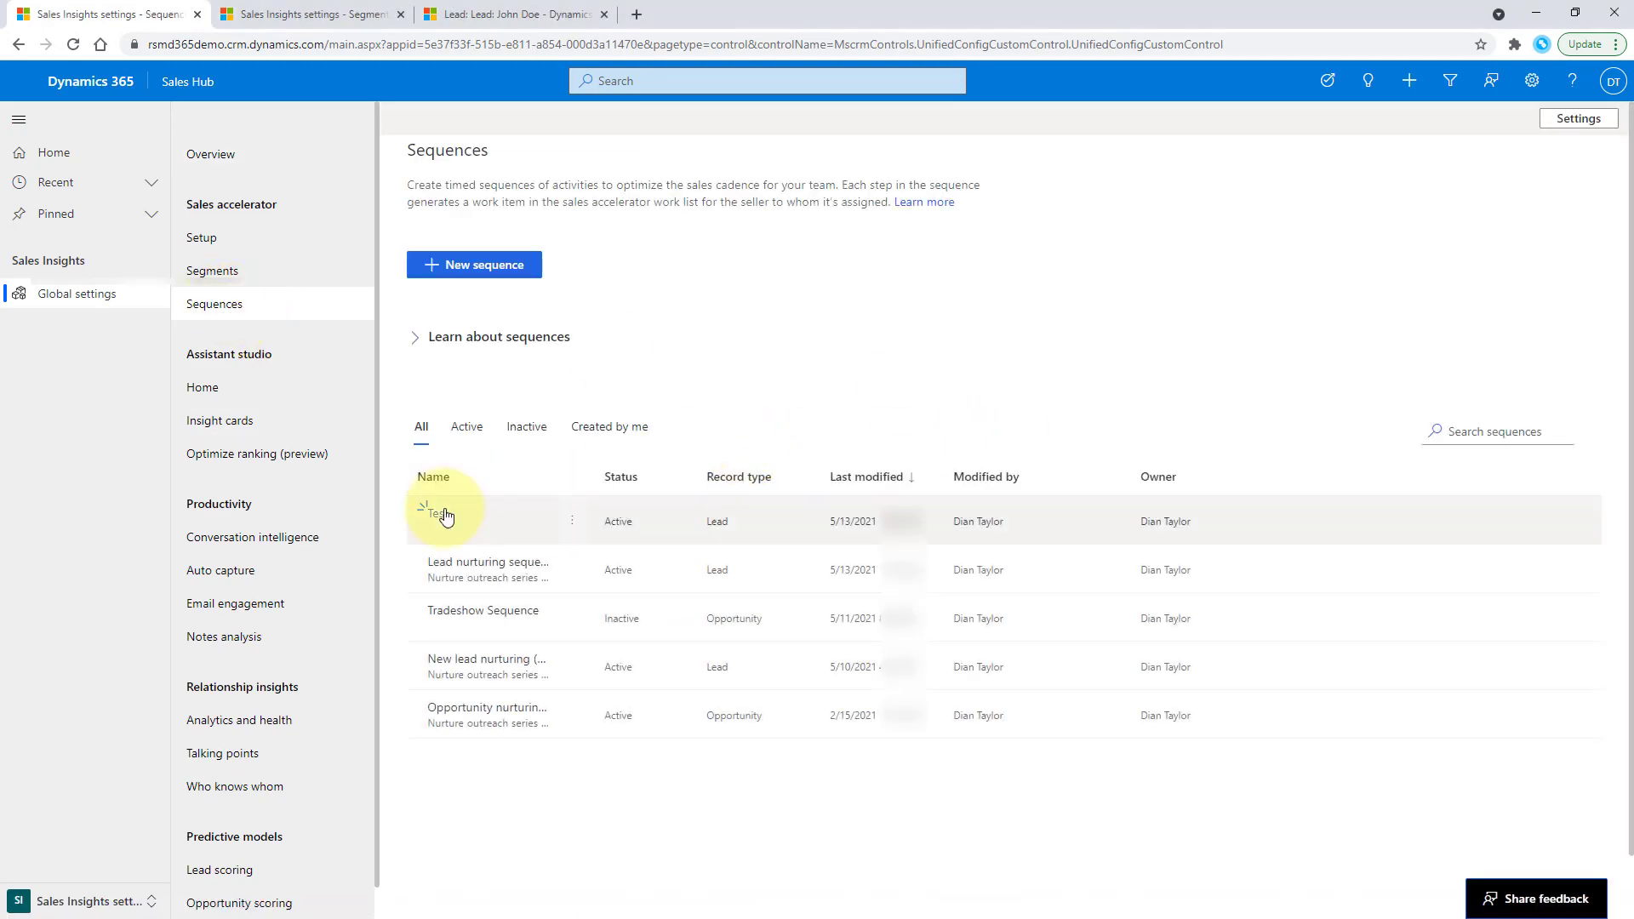
{"action": "left_click", "coordinate": [437, 512]}
{"action": "left_click", "coordinate": [614, 266]}
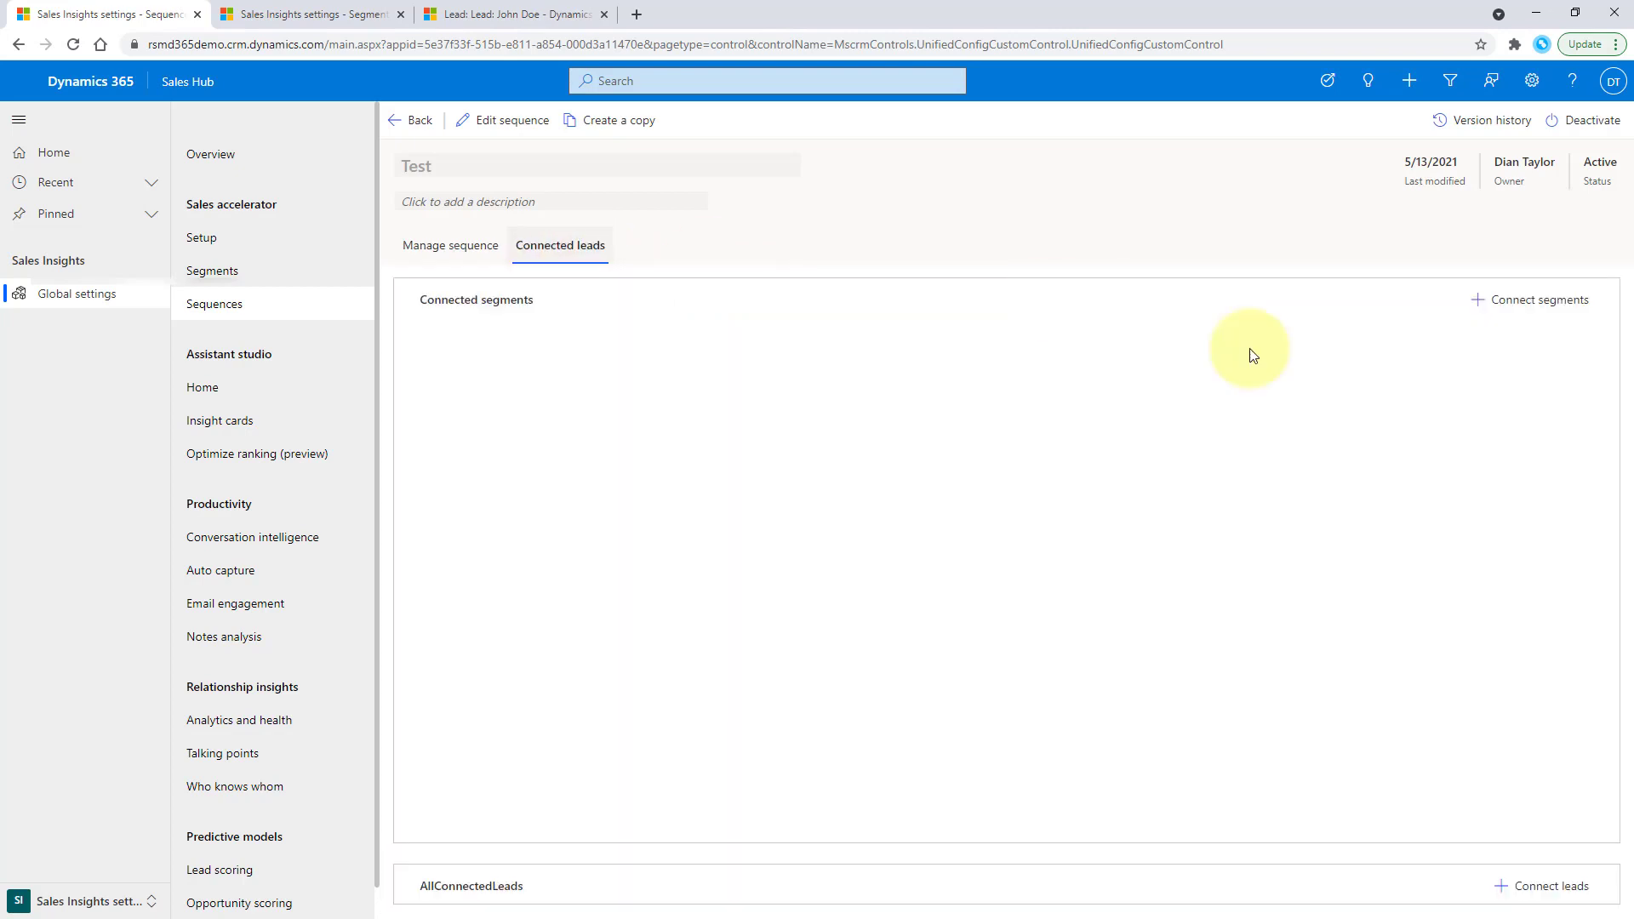
{"action": "scroll", "coordinate": [1402, 521], "scroll_direction": "down", "scroll_amount": 3}
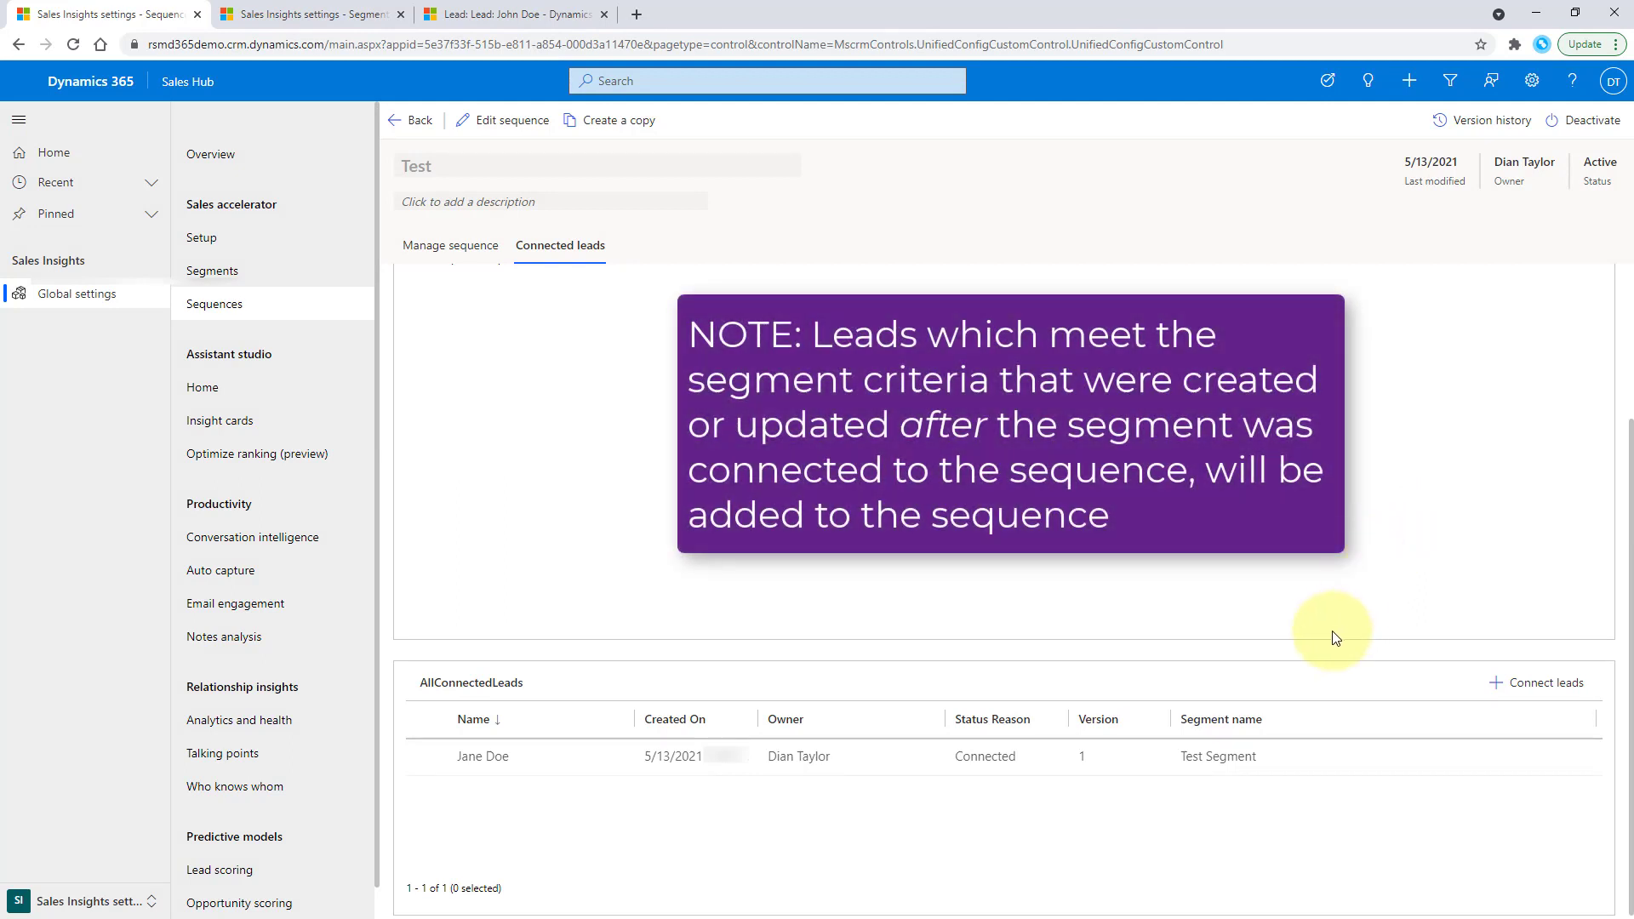
{"action": "scroll", "coordinate": [1221, 674], "scroll_direction": "up", "scroll_amount": 3}
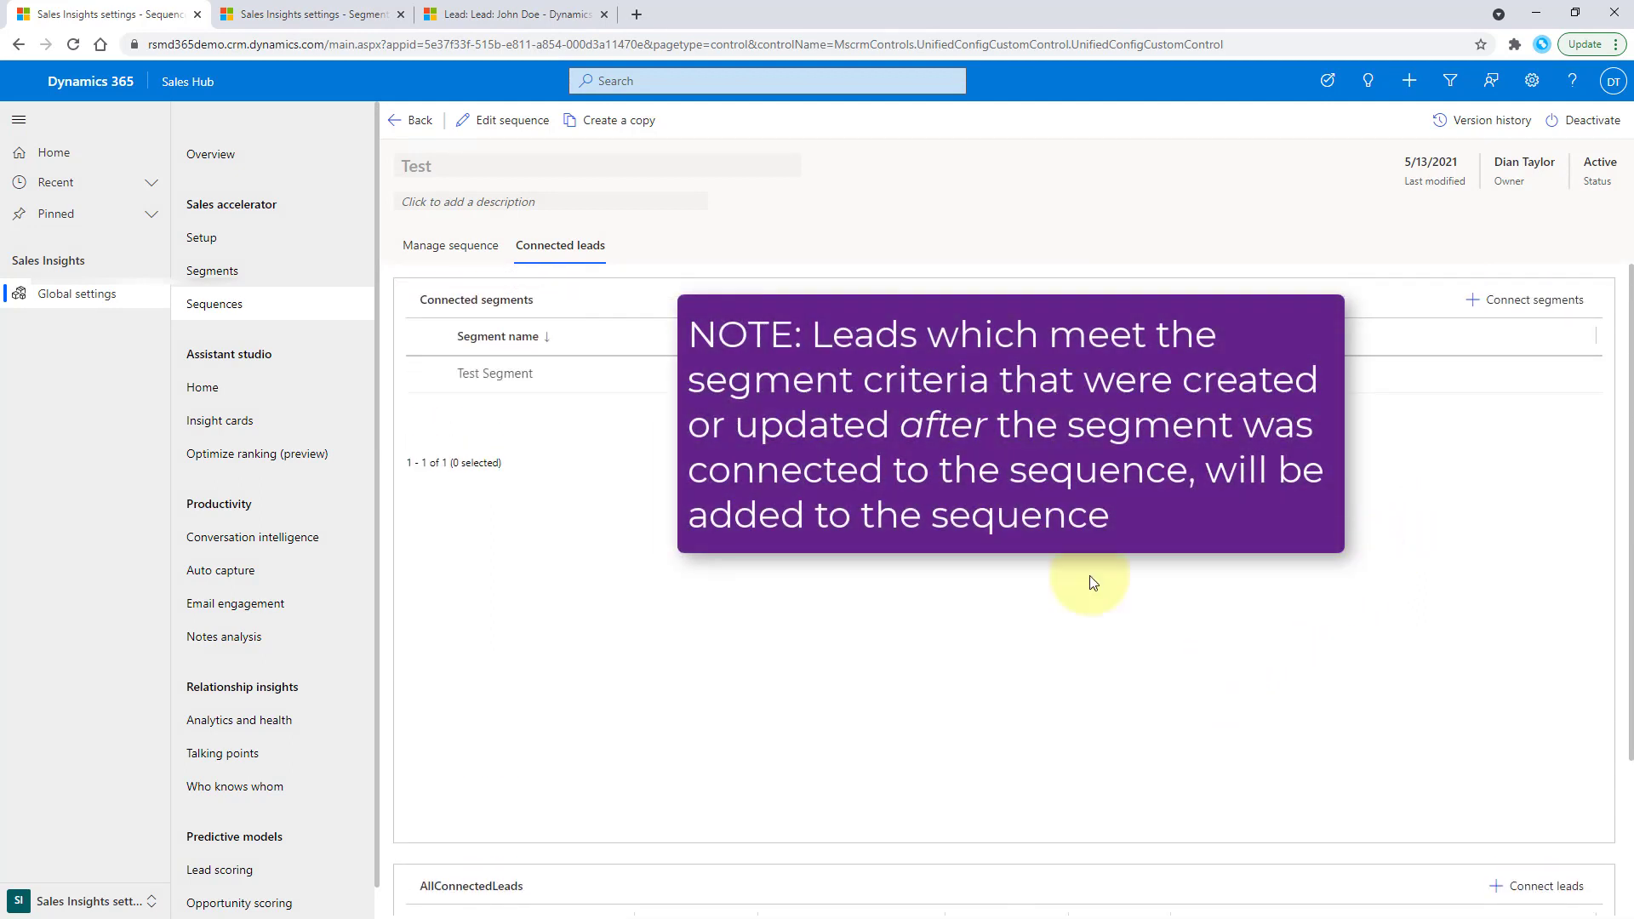
{"action": "scroll", "coordinate": [1008, 579], "scroll_direction": "down", "scroll_amount": 3}
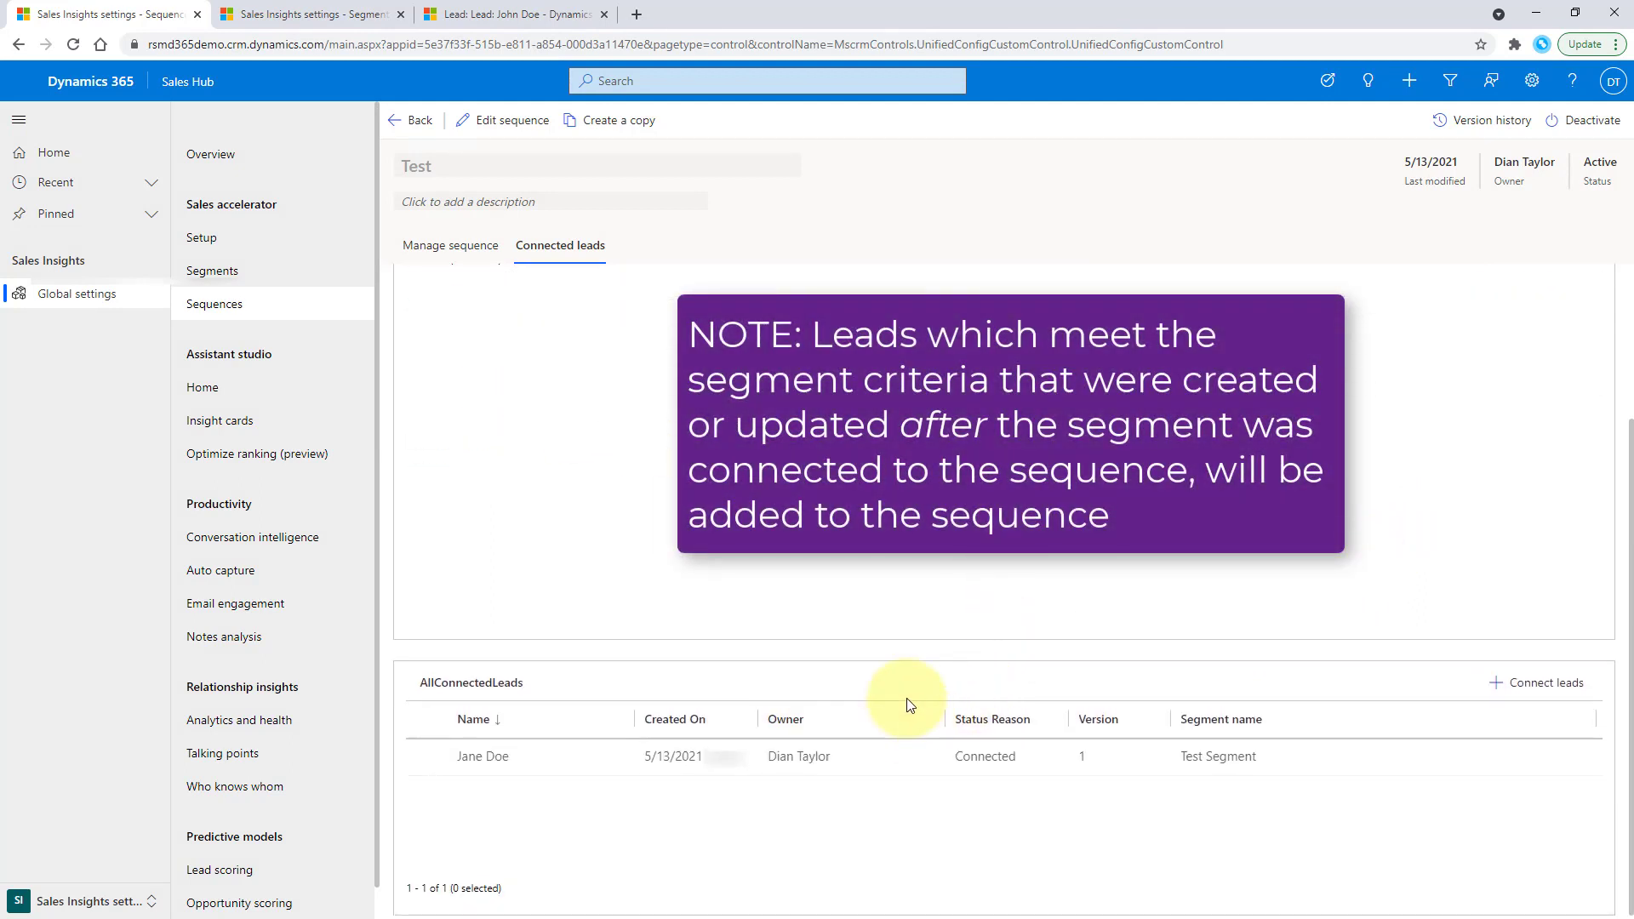